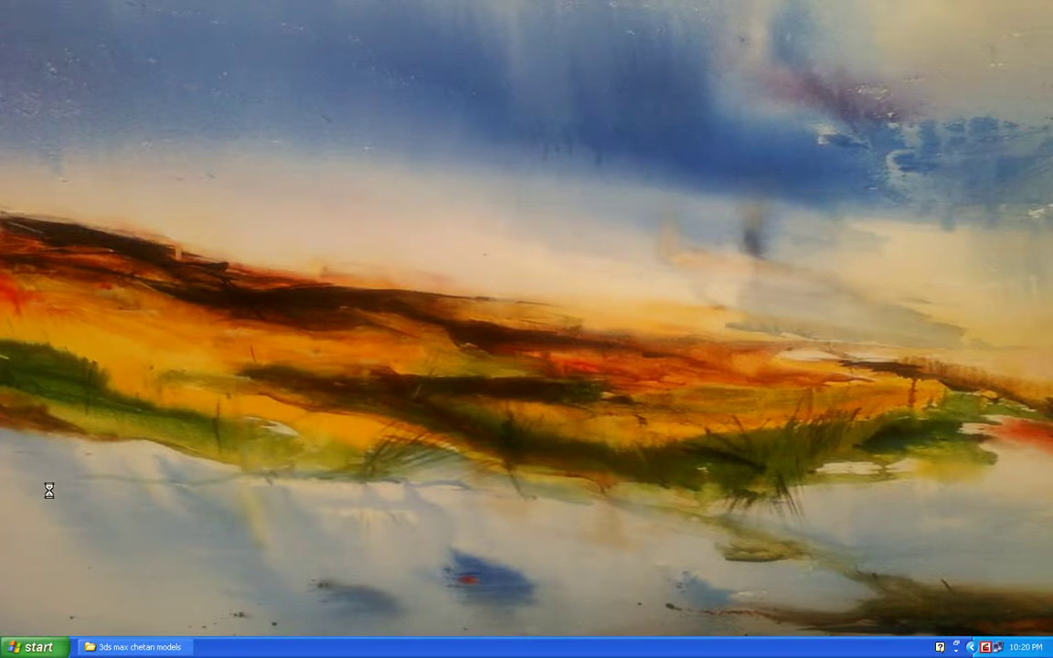
# Launch Autodesk 3ds Max 9 32-bit and close its Welcome Screen
pyautogui.click(36, 648)
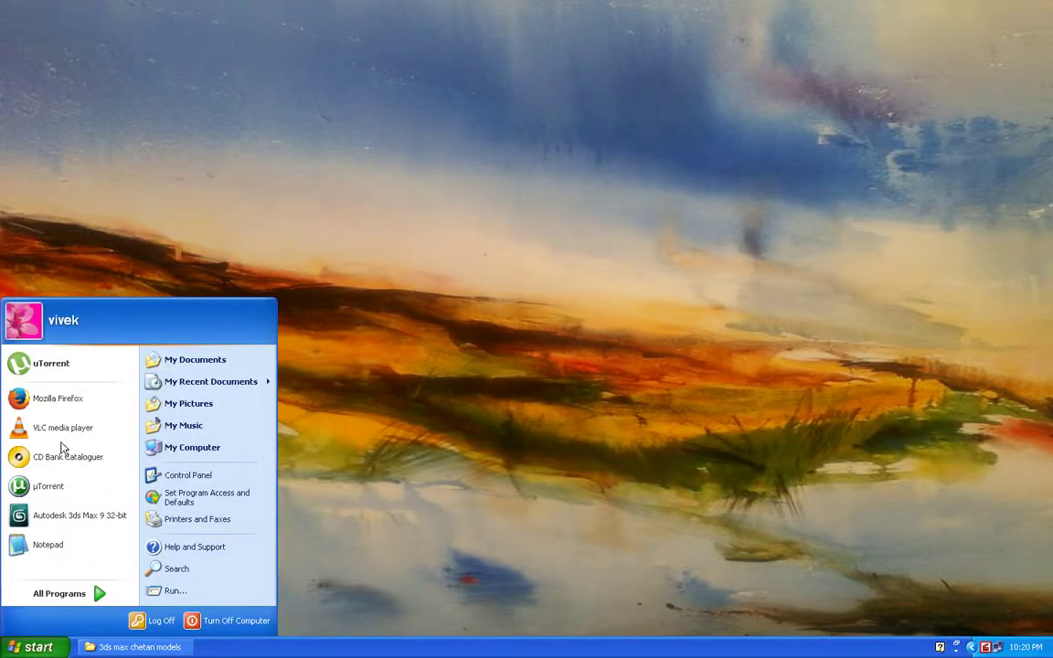
pyautogui.click(64, 514)
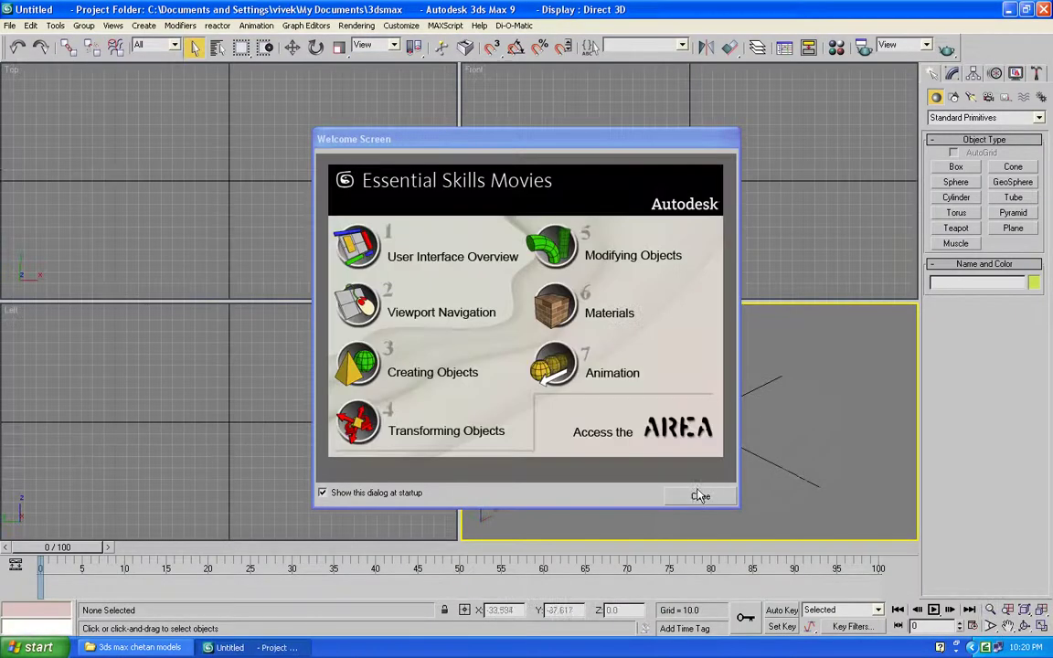
pyautogui.click(699, 496)
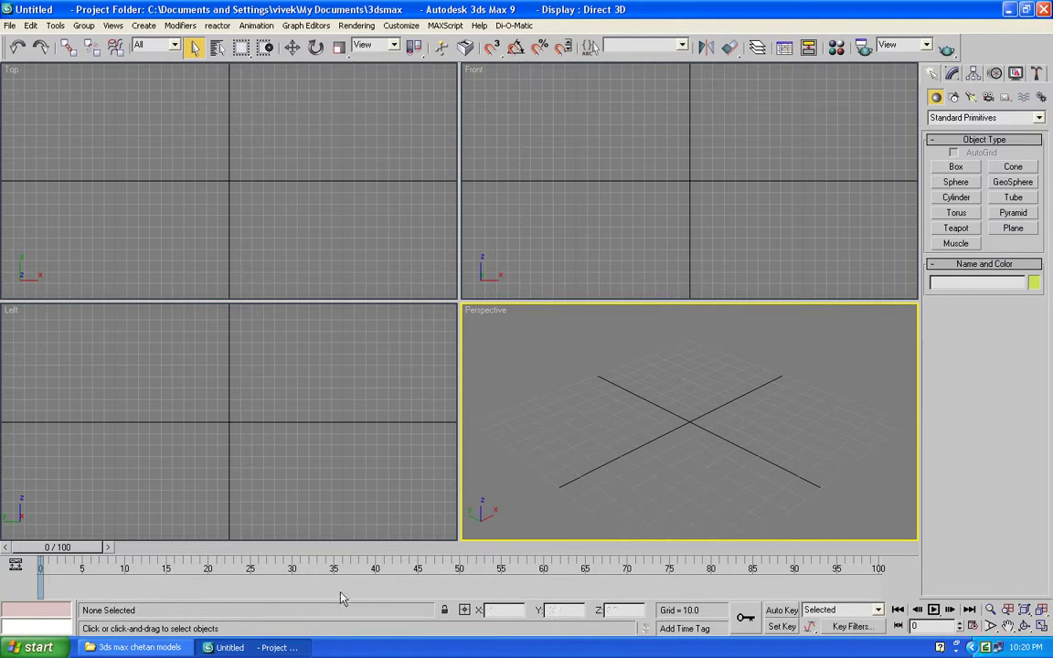
# Open the "hooded stranger" model from the "3ds max chetan models" folder in 3ds Max
pyautogui.click(182, 650)
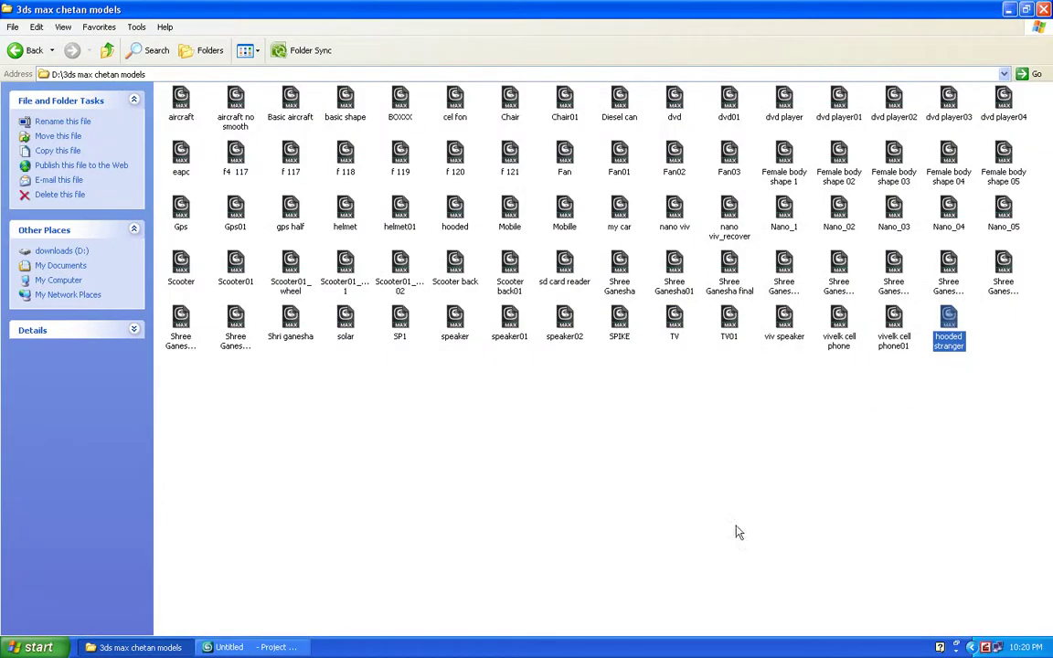
pyautogui.click(228, 647)
pyautogui.moveTo(473, 482); pyautogui.dragTo(642, 418)
pyautogui.click(651, 425)
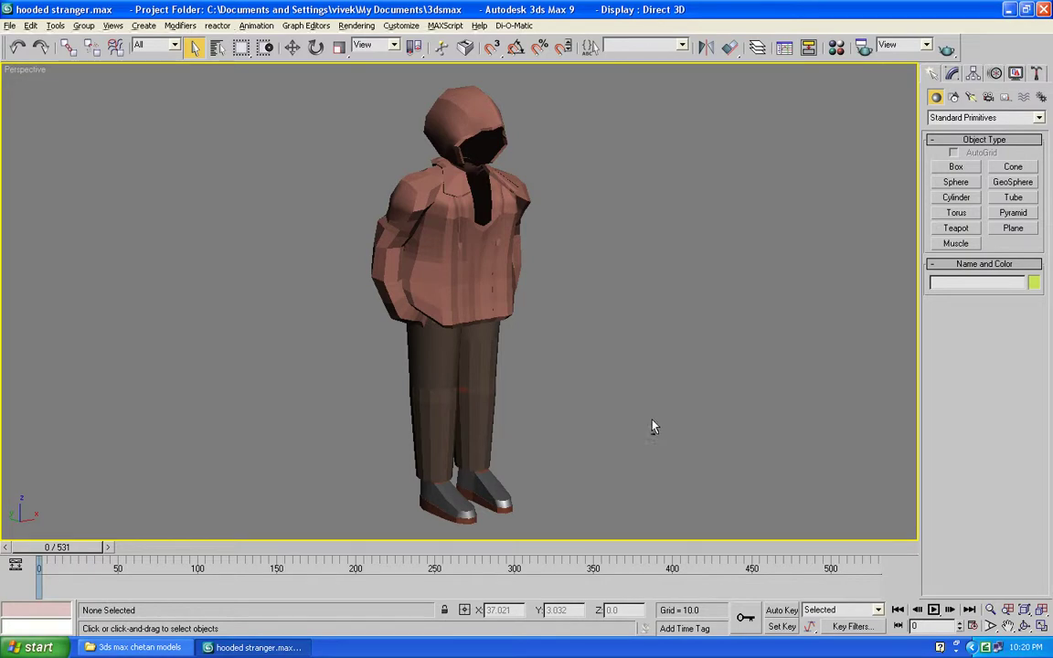
# Show all four viewports, frame the character in the Front, Top and Left views, and activate the Perspective view
pyautogui.hotkey('alt', 'w')
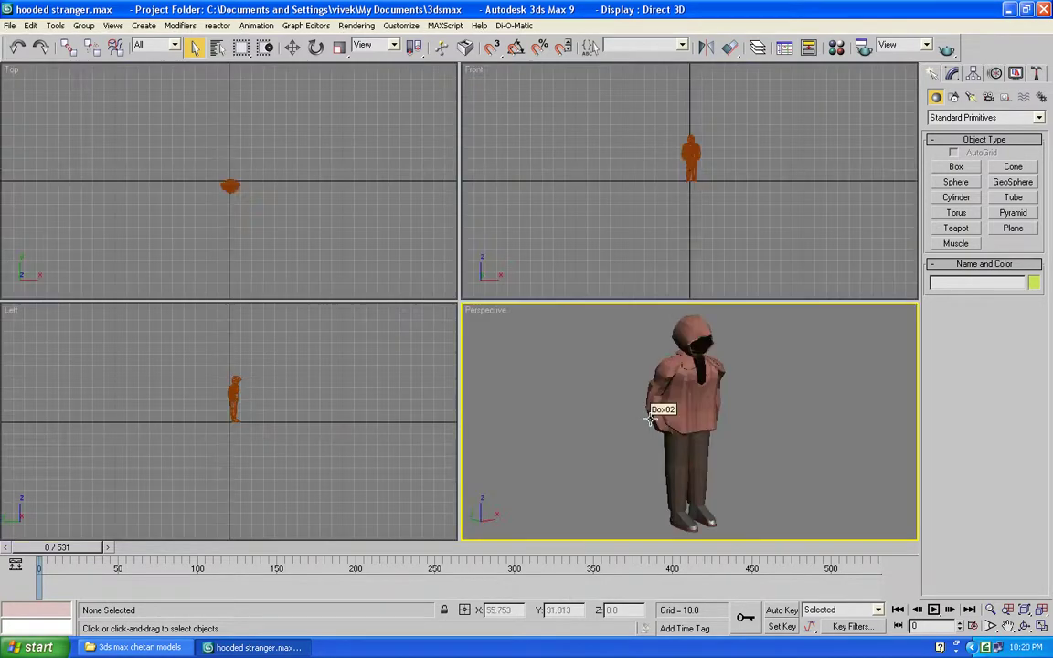
pyautogui.click(679, 250)
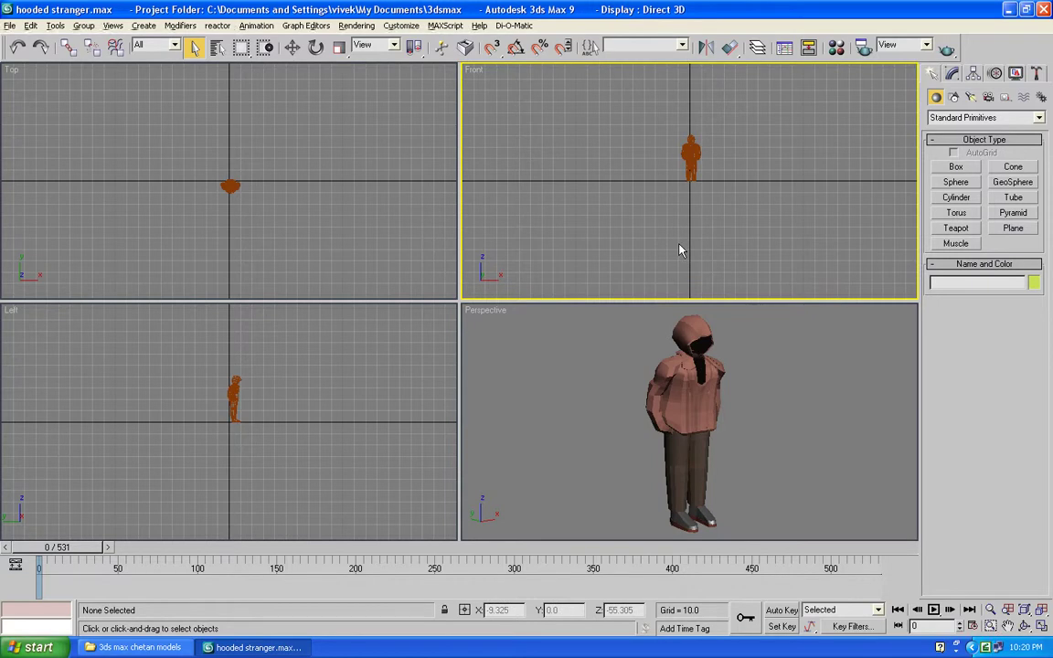
pyautogui.press('z')
pyautogui.click(387, 210)
pyautogui.press('z')
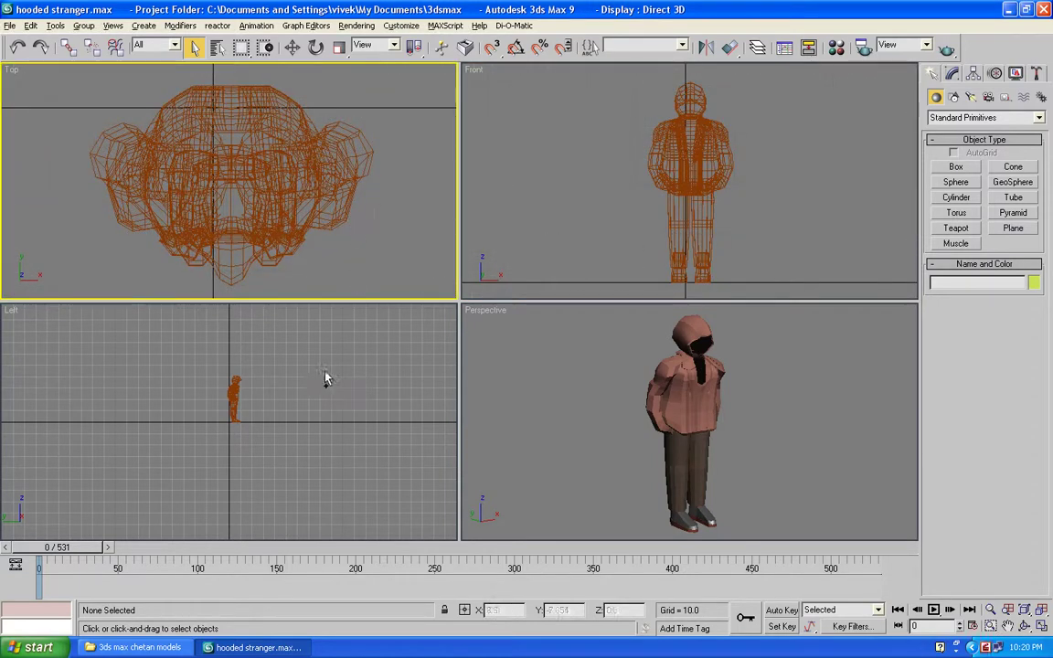
pyautogui.click(326, 377)
pyautogui.press('z')
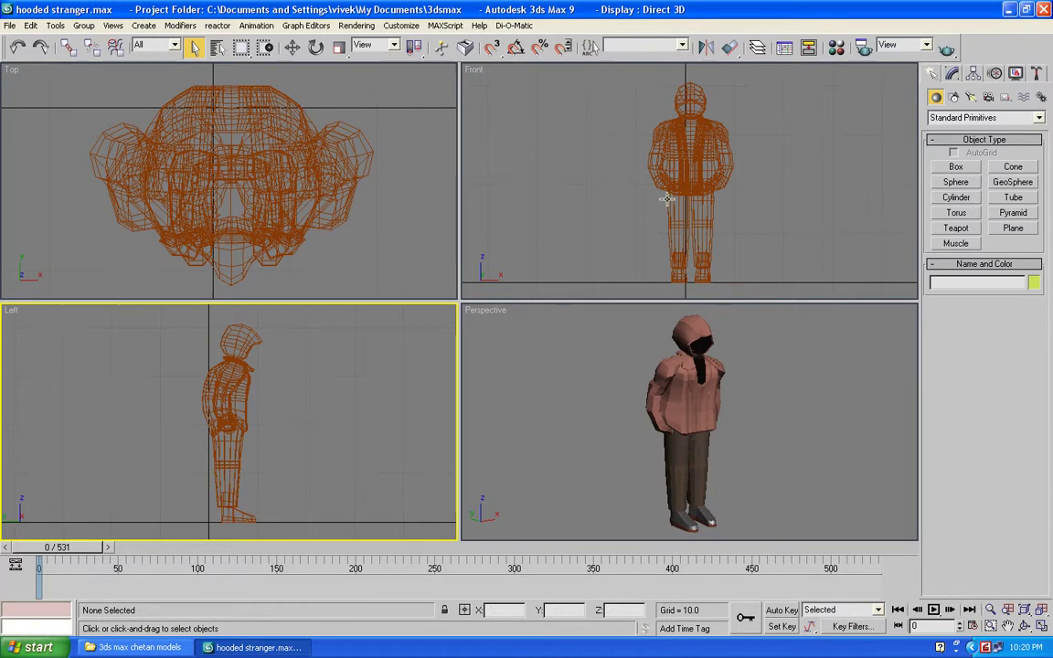
pyautogui.click(619, 459)
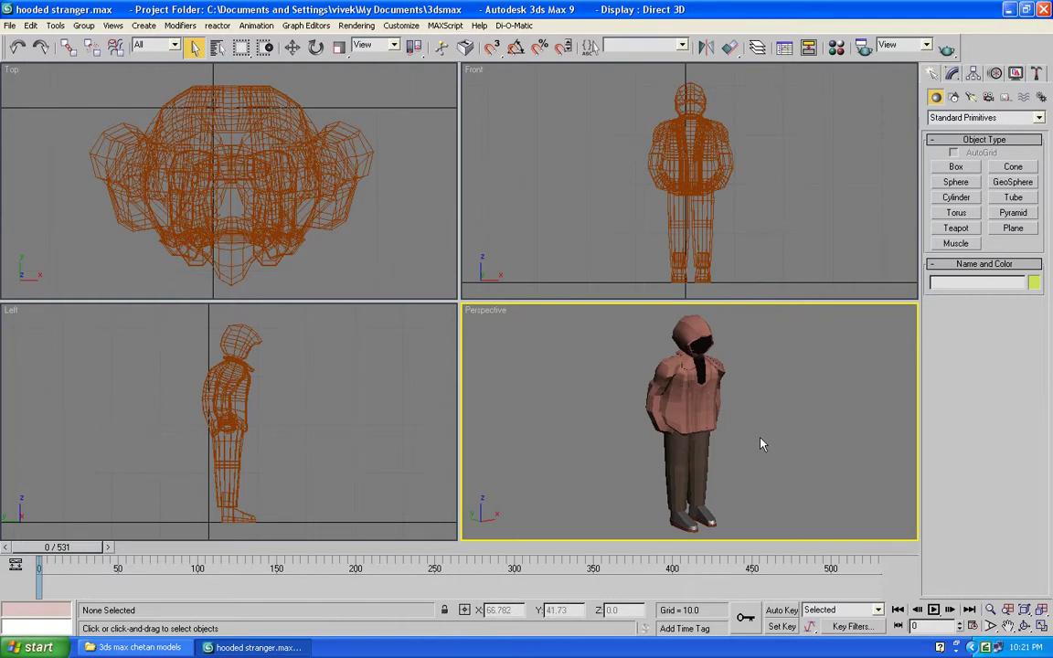
# Create a Skeleton biped about 39 units tall in the Front view, from the character's feet to its head, and turn on Figure Mode
pyautogui.click(1041, 98)
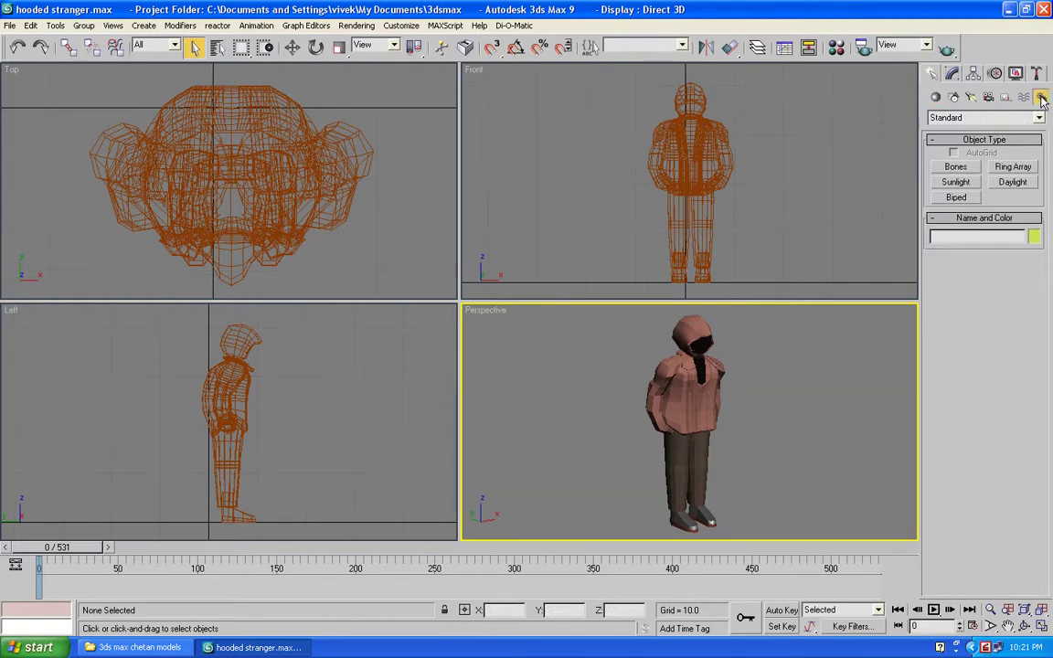
pyautogui.click(955, 199)
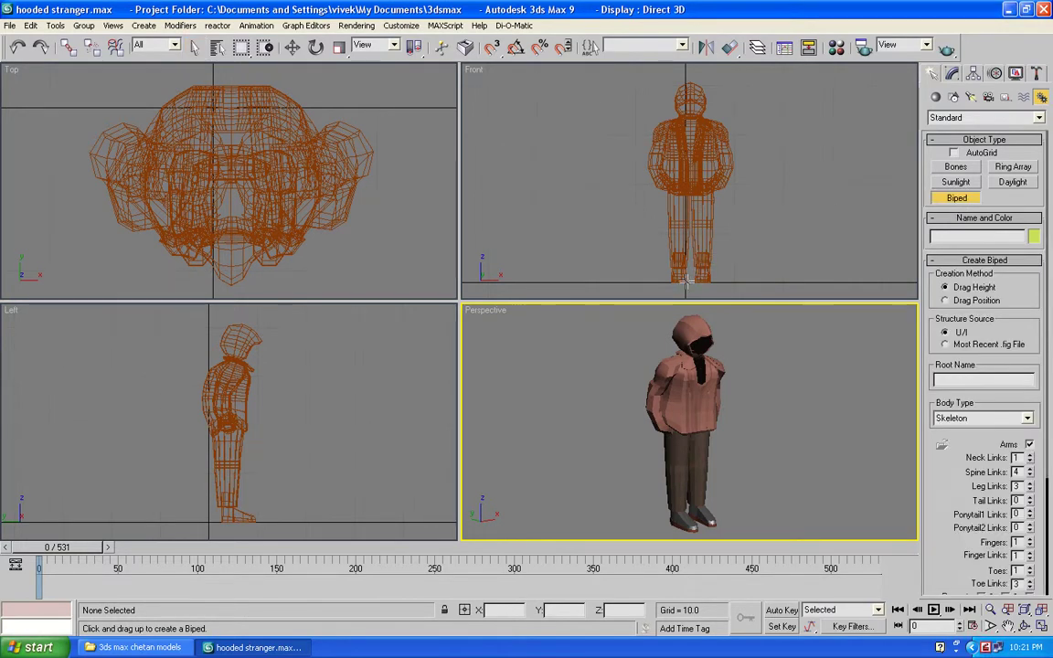
pyautogui.moveTo(688, 283); pyautogui.dragTo(730, 87)
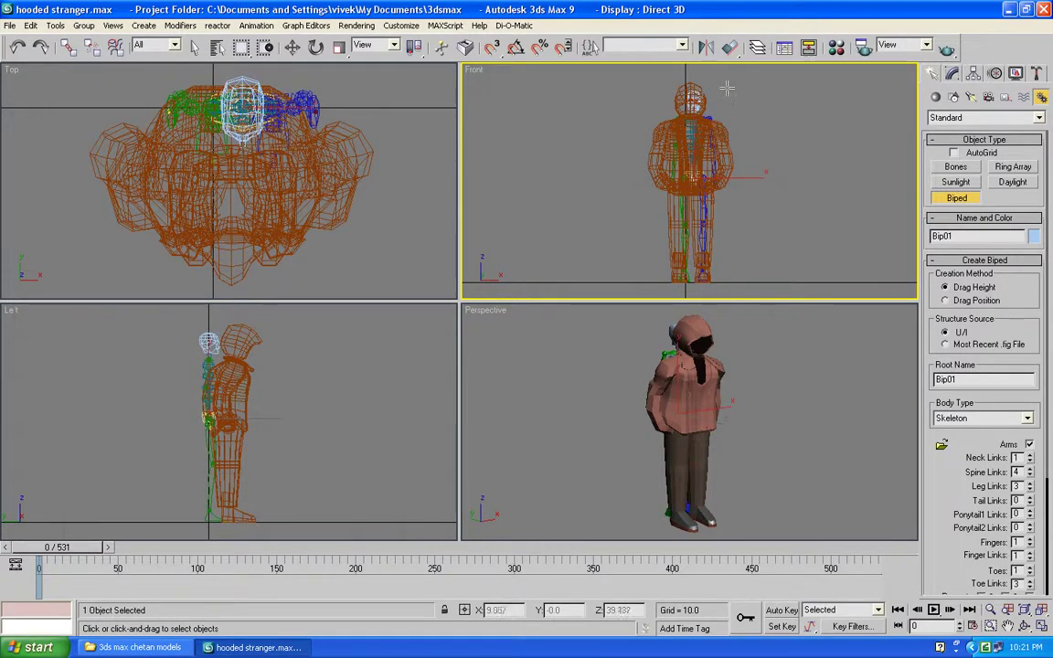
pyautogui.click(996, 75)
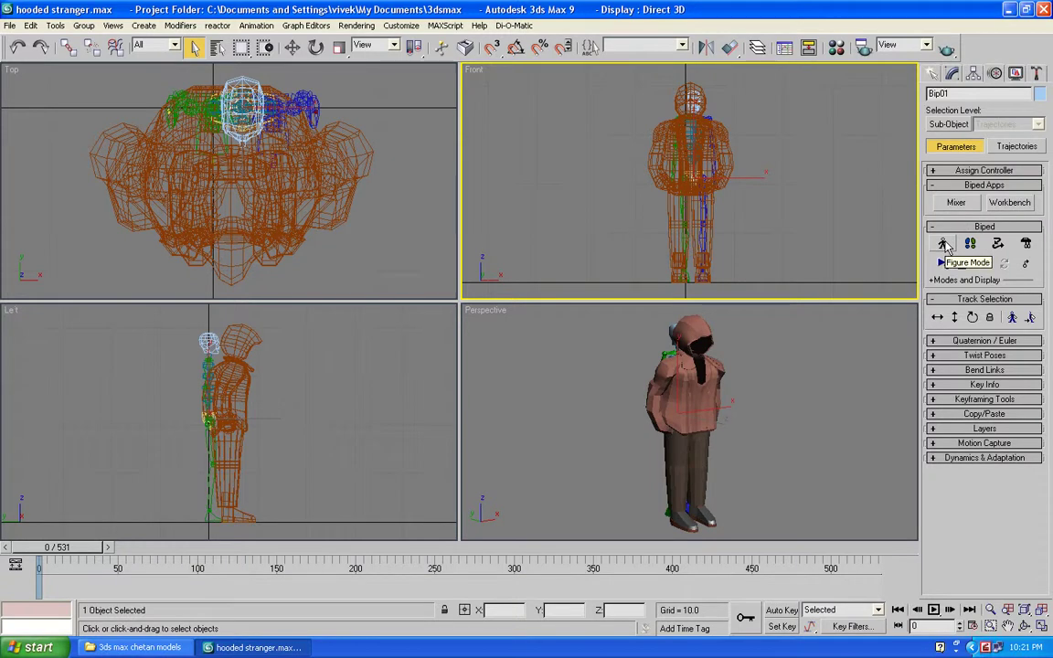
pyautogui.click(943, 245)
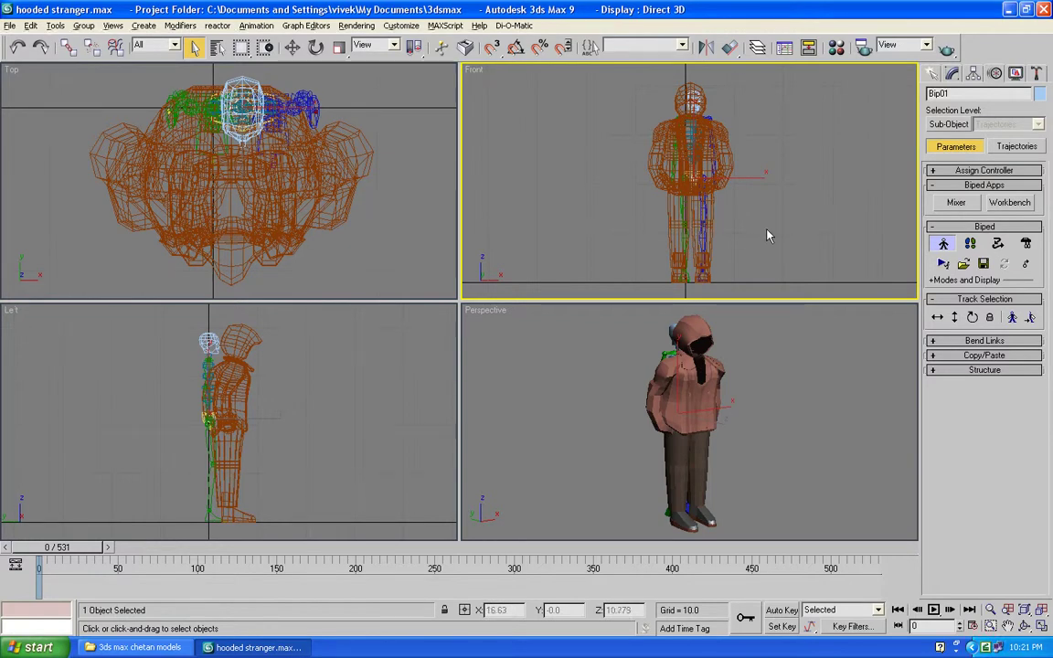
# Maximize the Front view with shaded display and make the character mesh Box02 see-through
pyautogui.hotkey('alt', 'w')
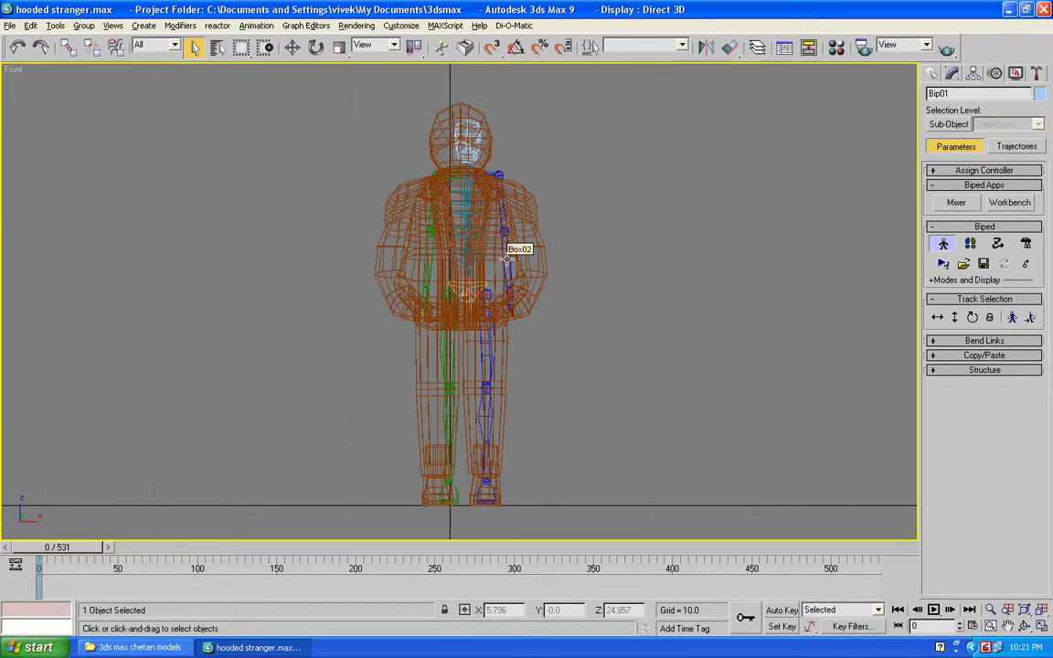
pyautogui.press('F3')
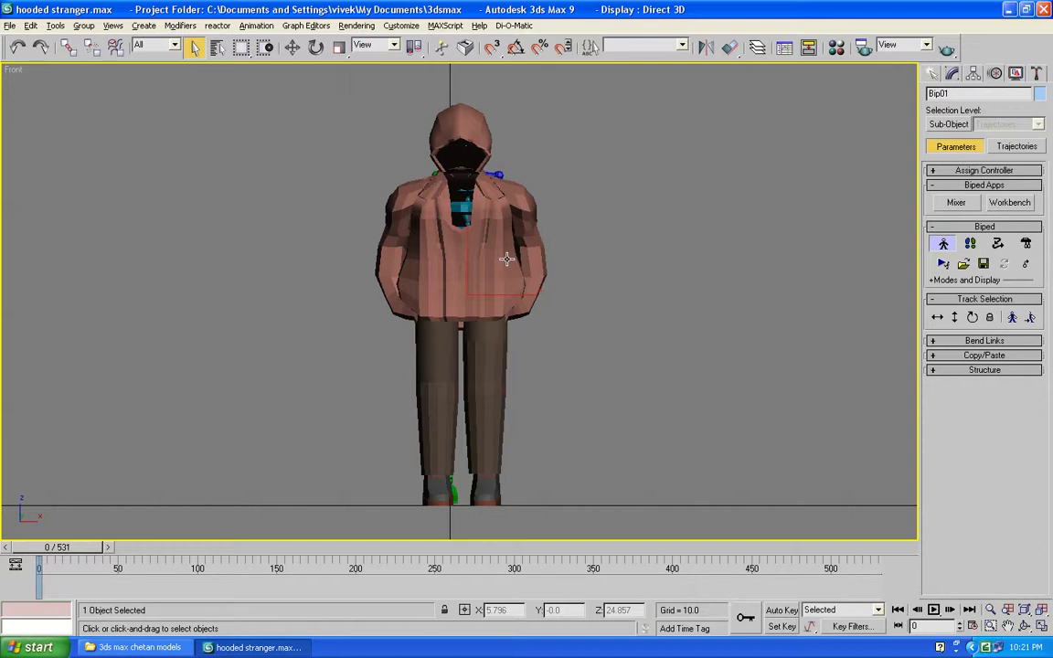
pyautogui.click(507, 259)
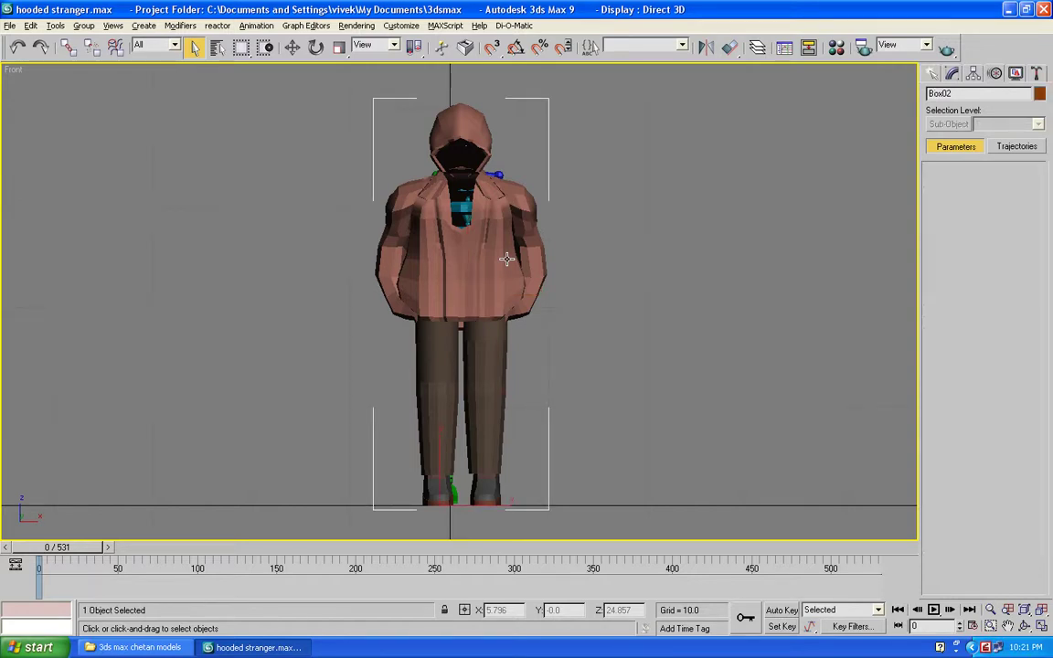
pyautogui.click(507, 258)
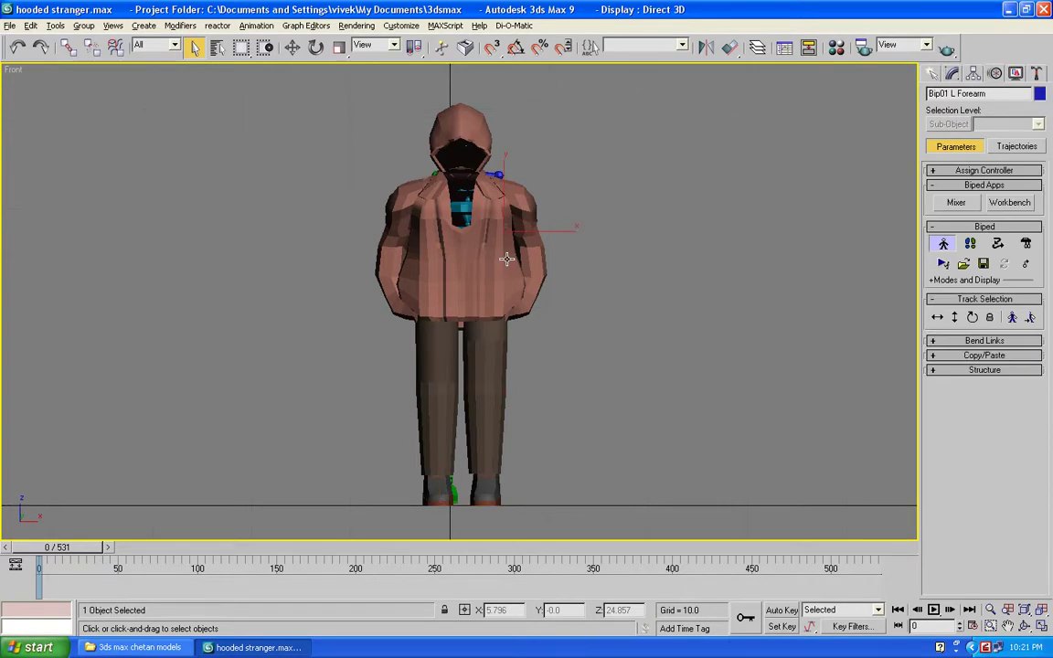
pyautogui.click(487, 253)
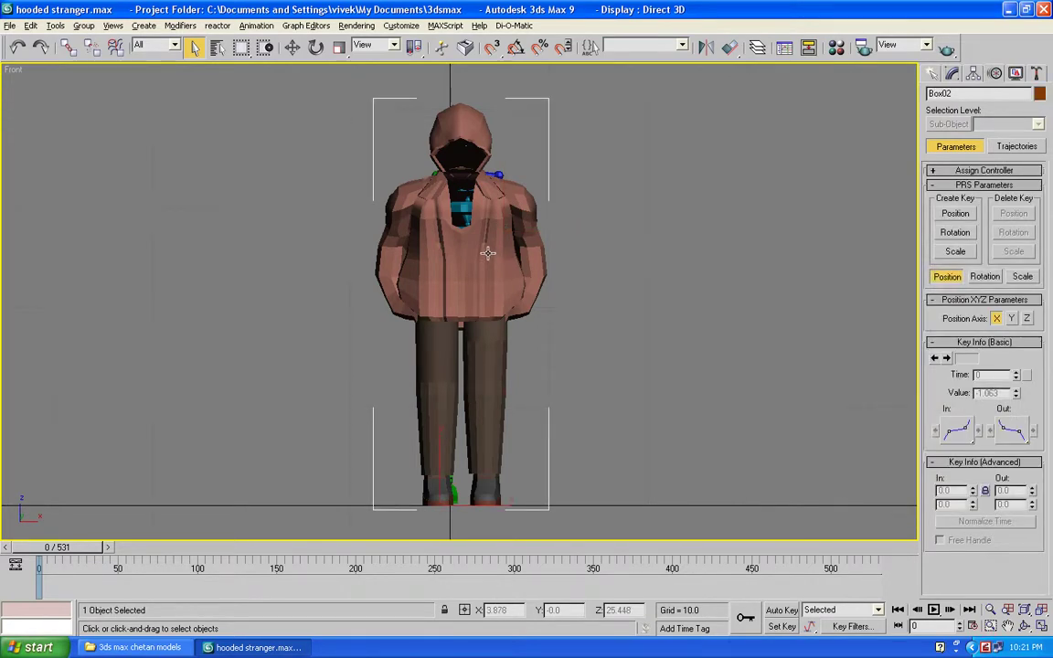
pyautogui.hotkey('alt', 'x')
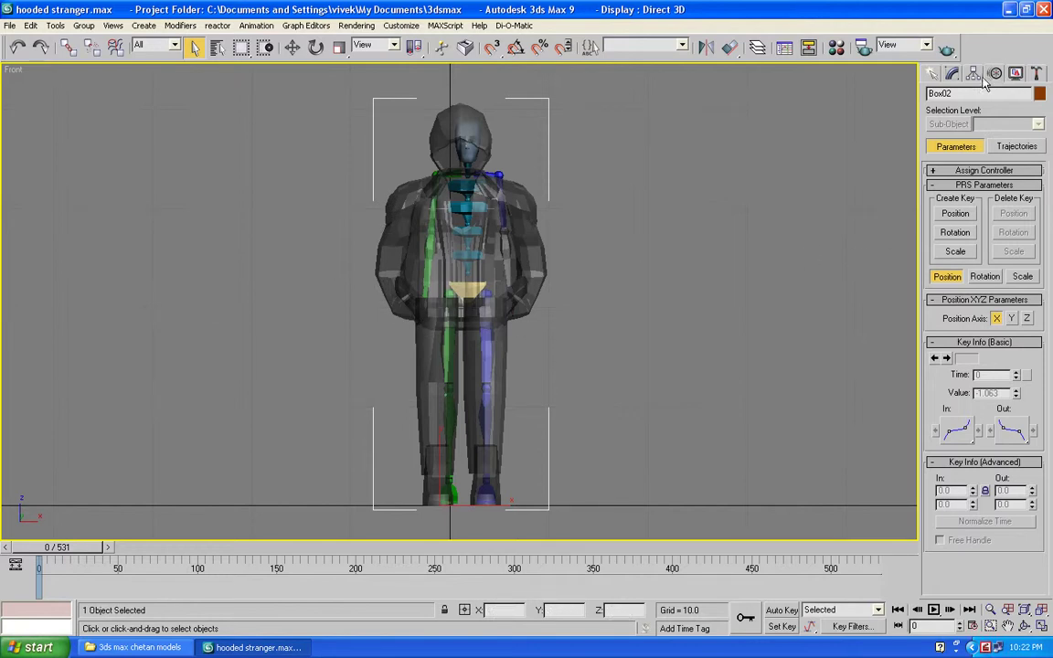
# Select the biped root Bip01 by name, then disable its arms and set Spine Links to 3 in its structure
pyautogui.click(931, 73)
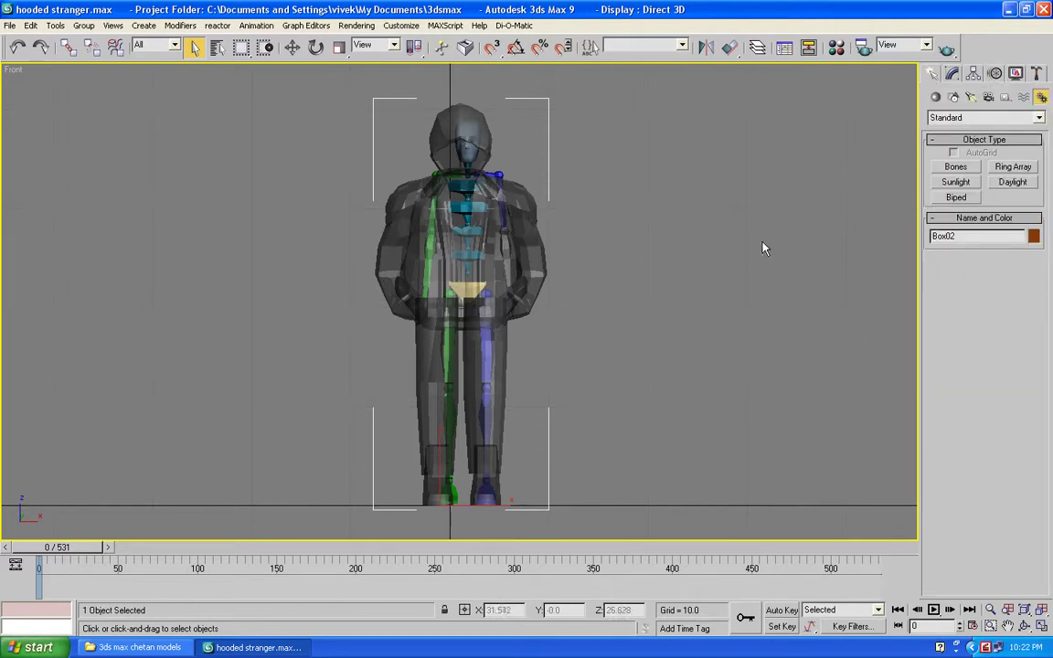
pyautogui.press('h')
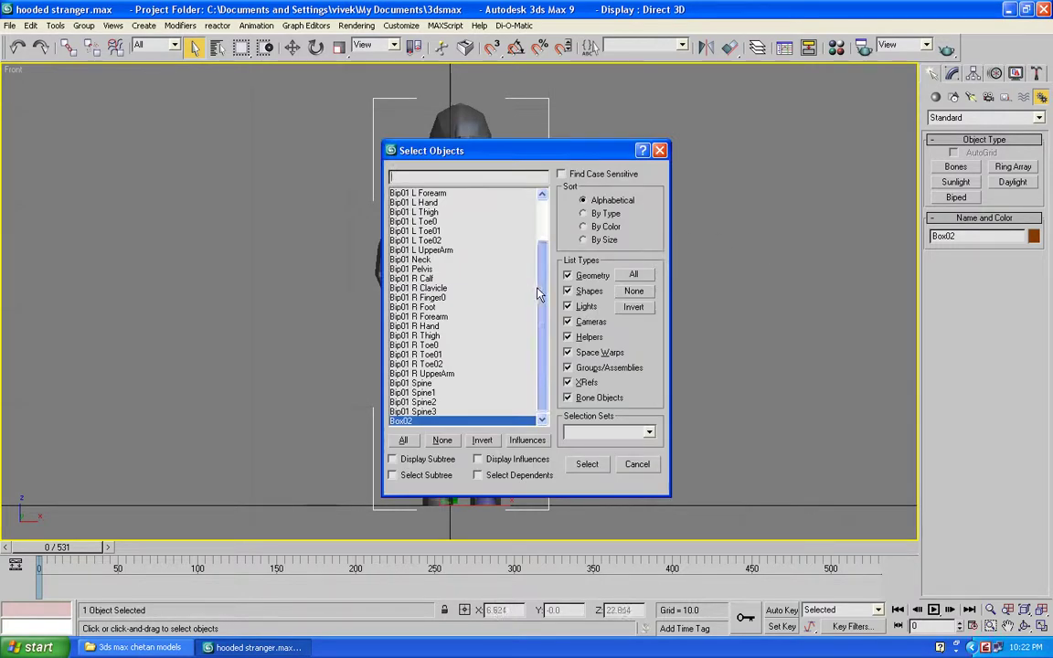
pyautogui.scroll(2, 537, 294)
pyautogui.click(494, 192)
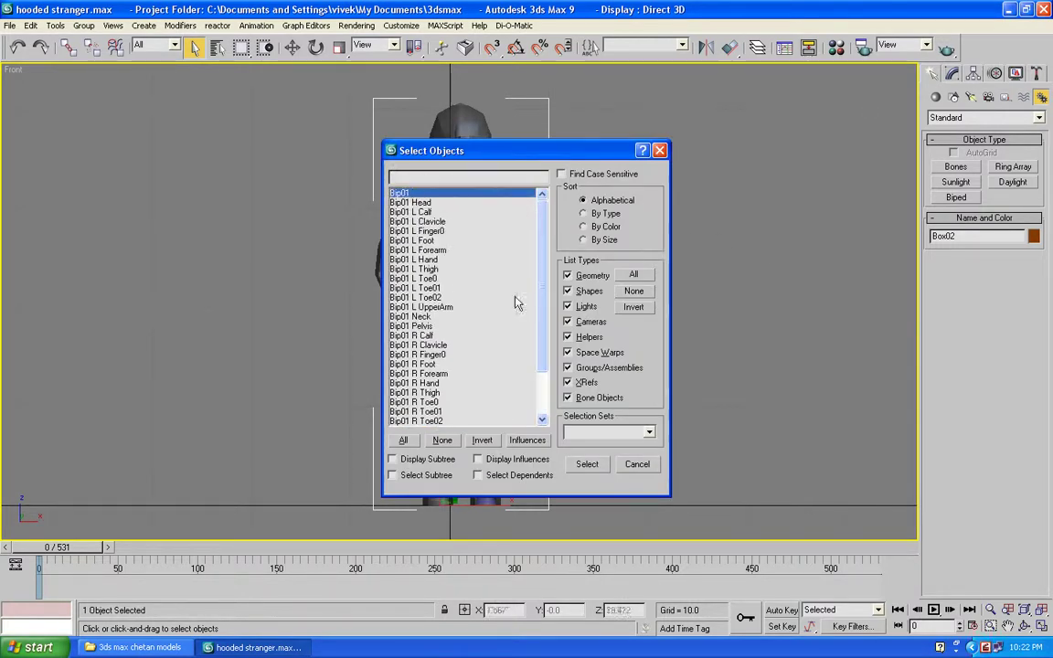
pyautogui.click(583, 462)
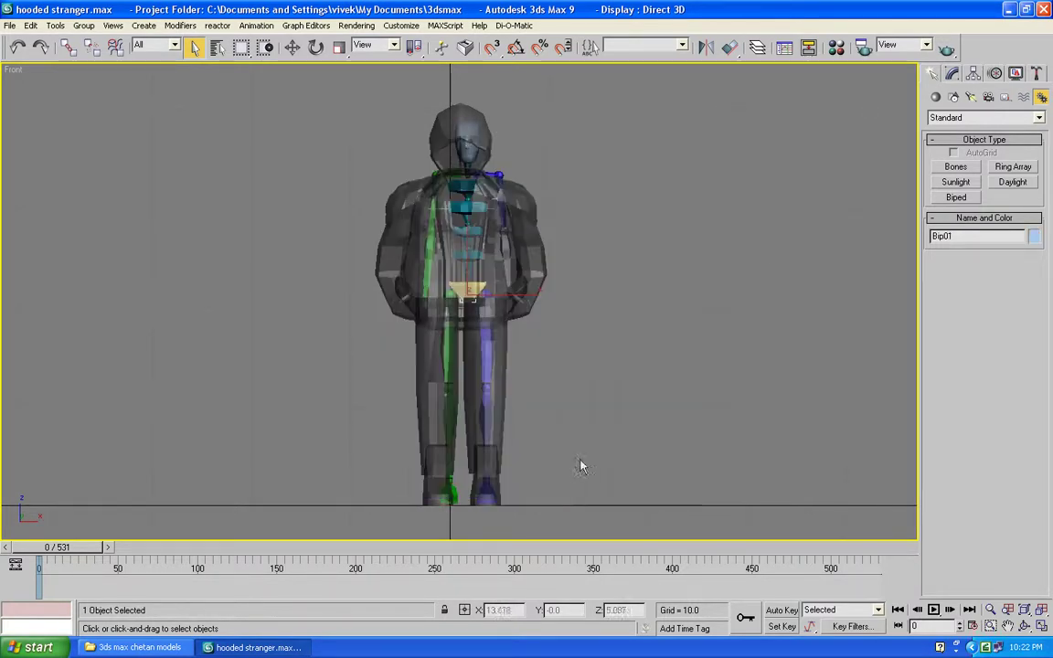
pyautogui.click(994, 74)
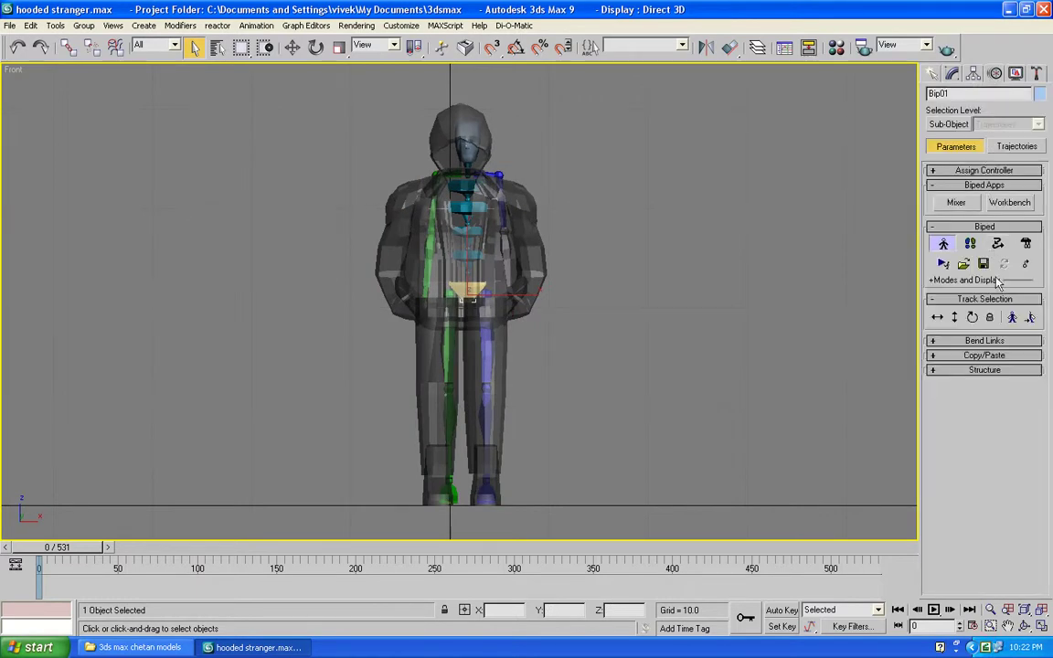
pyautogui.click(933, 371)
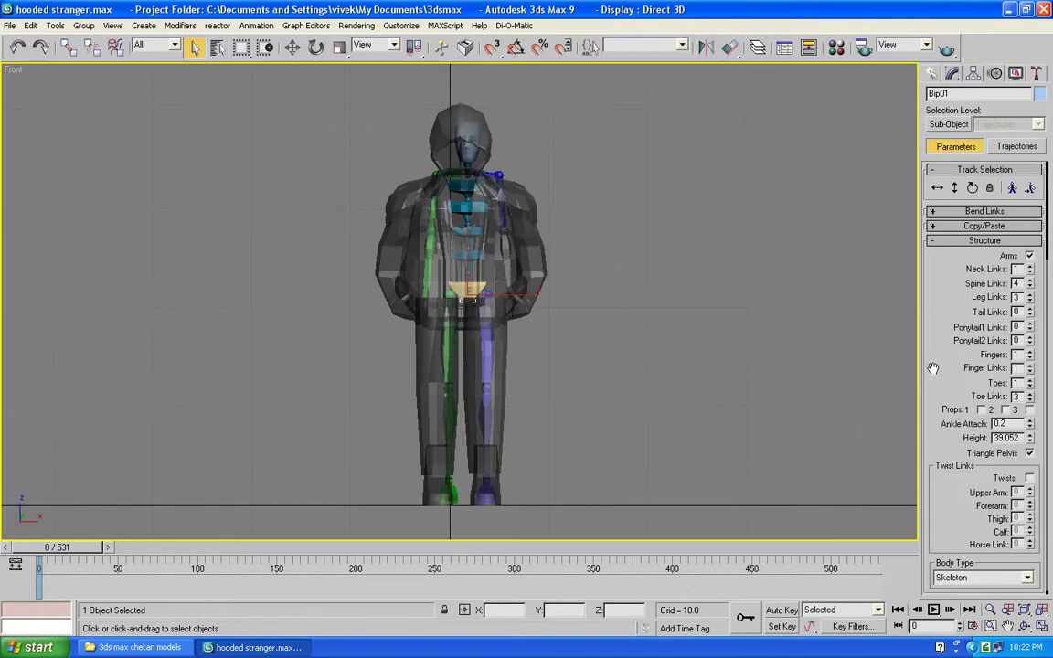
pyautogui.click(1029, 257)
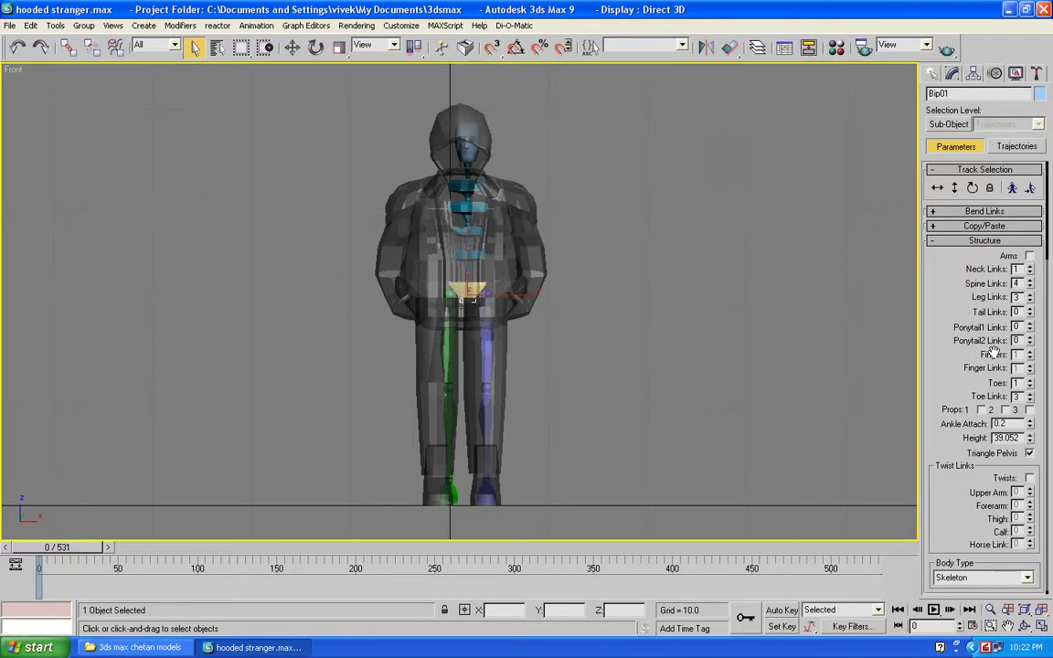
pyautogui.click(1030, 287)
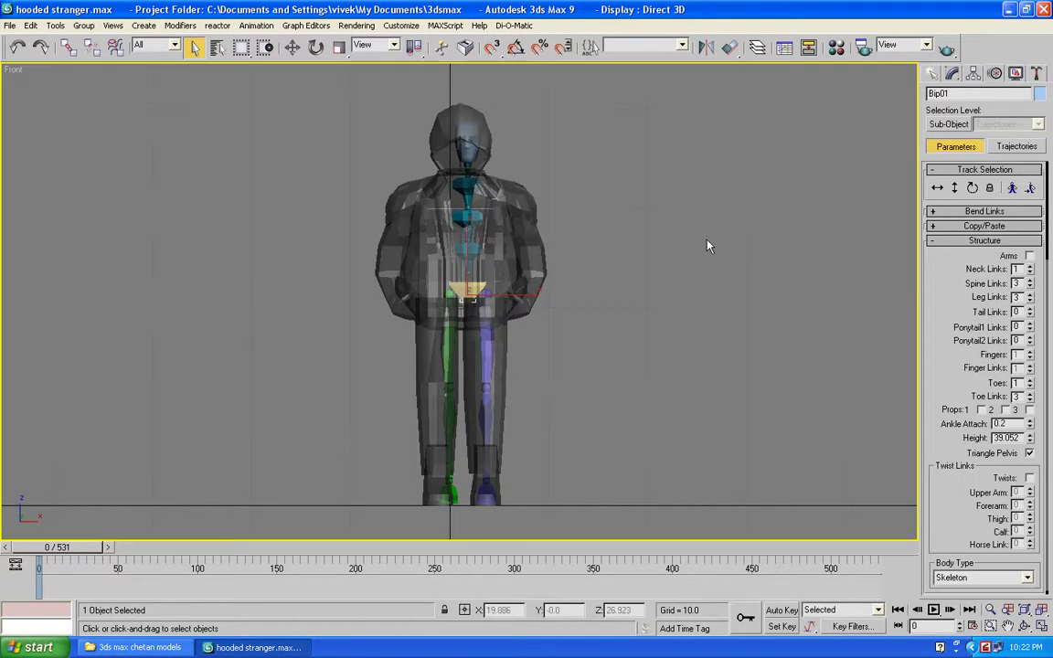
# Select the biped's middle spine link, Bip01 Spine1, and scale it wider across the chest
pyautogui.click(471, 218)
pyautogui.click(472, 217)
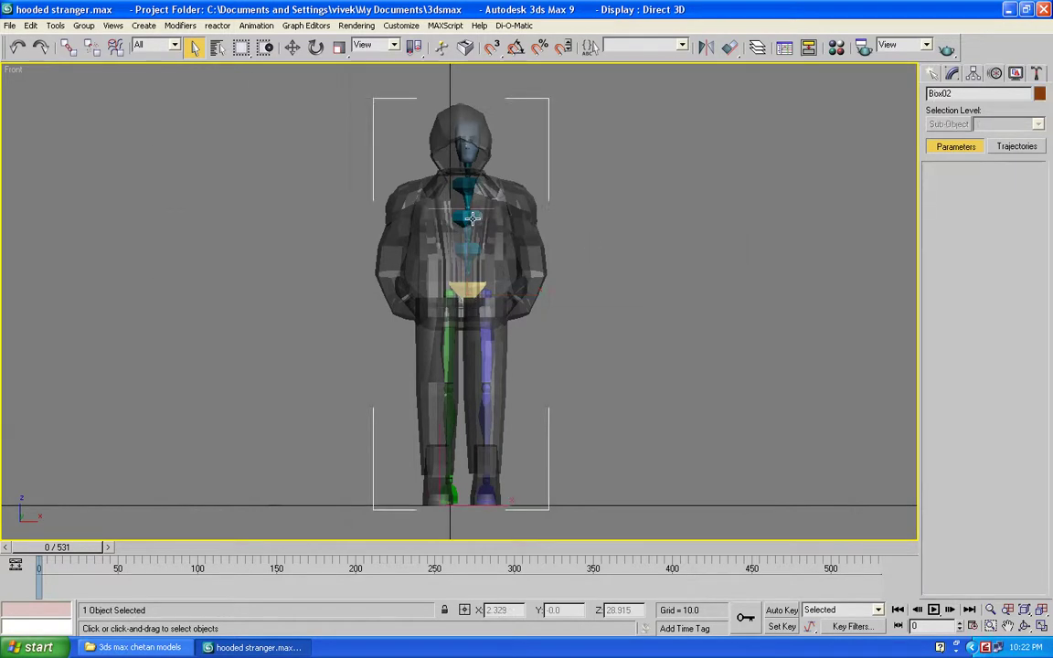
pyautogui.click(339, 46)
pyautogui.moveTo(529, 239); pyautogui.dragTo(572, 239)
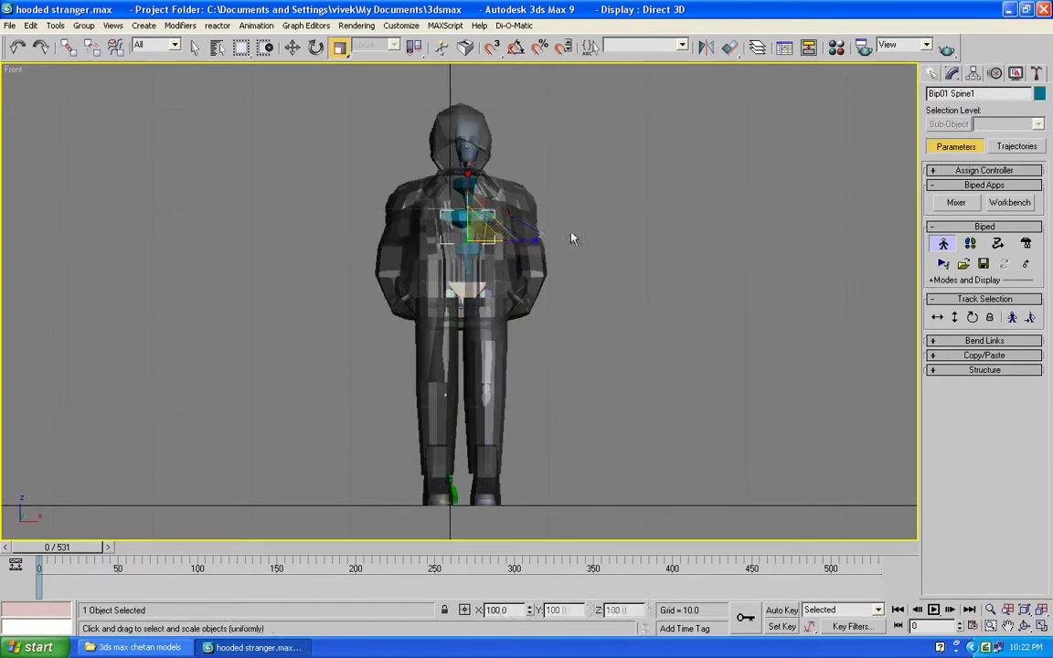
# Examine the widened spine link inside the character's torso from an angled view and close up in the Front view
pyautogui.hotkey('alt', 'w')
pyautogui.rightClick(755, 238)
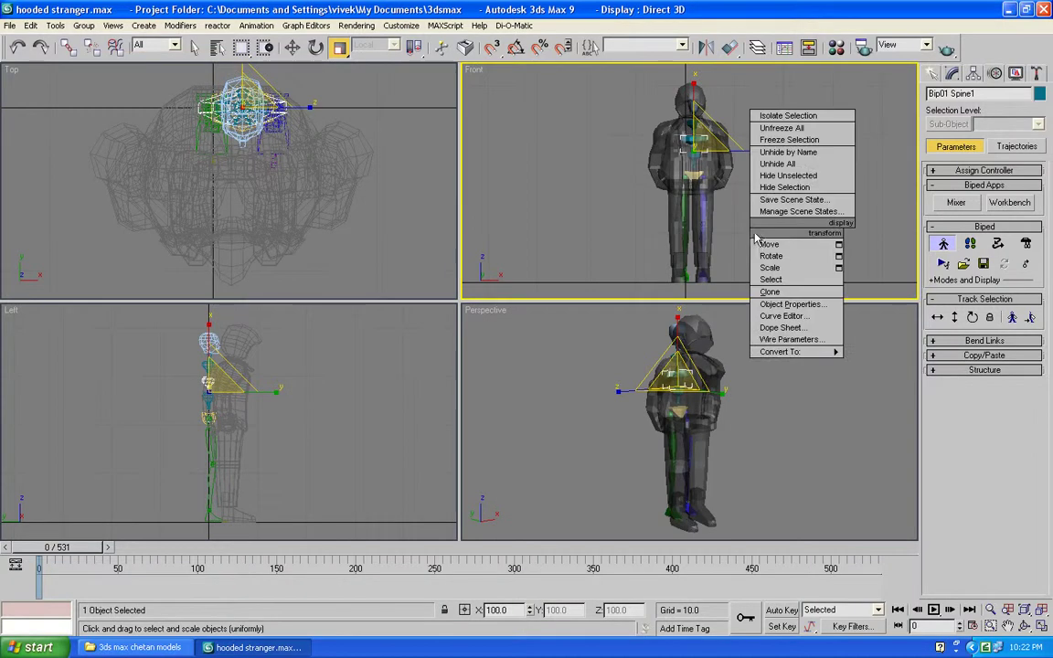
pyautogui.click(637, 241)
pyautogui.hotkey('alt', 'w')
pyautogui.keyDown('alt'); pyautogui.moveTo(625, 247); pyautogui.dragTo(619, 253, button='middle'); pyautogui.keyUp('alt')
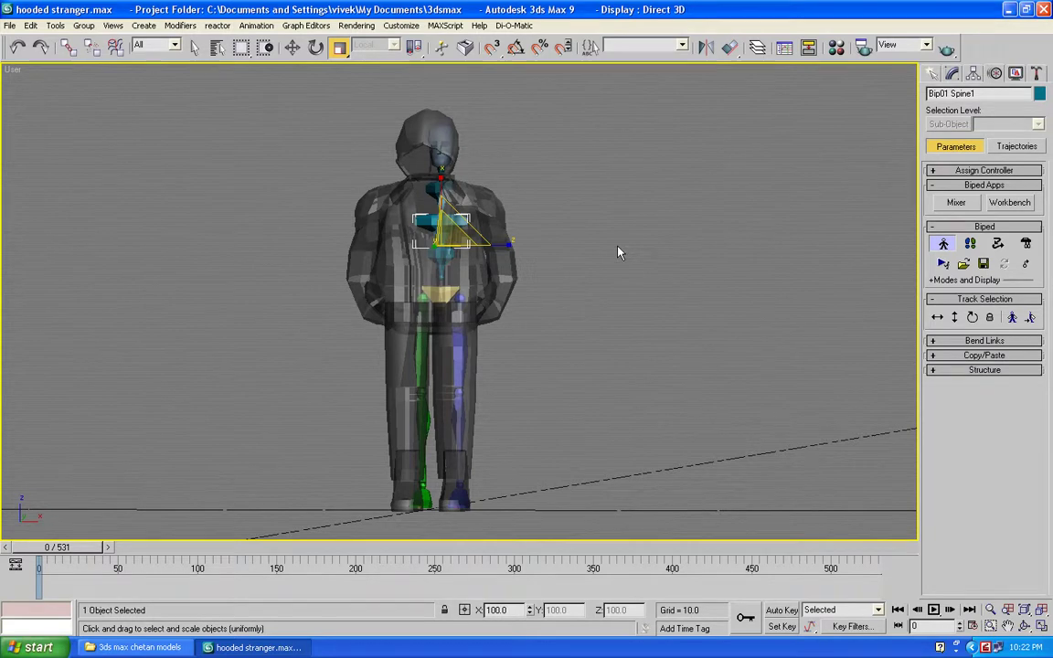
pyautogui.press('f')
pyautogui.moveTo(618, 253); pyautogui.dragTo(591, 251, button='middle')
pyautogui.scroll(5, 590, 250)
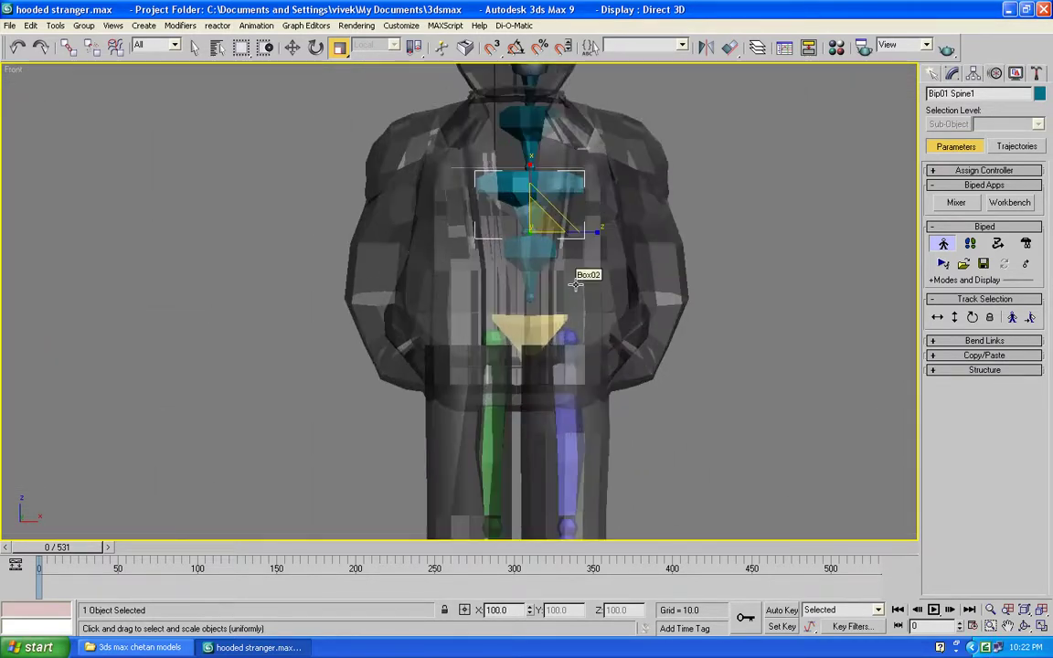
pyautogui.scroll(-3, 571, 279)
pyautogui.moveTo(559, 290); pyautogui.dragTo(568, 321, button='middle')
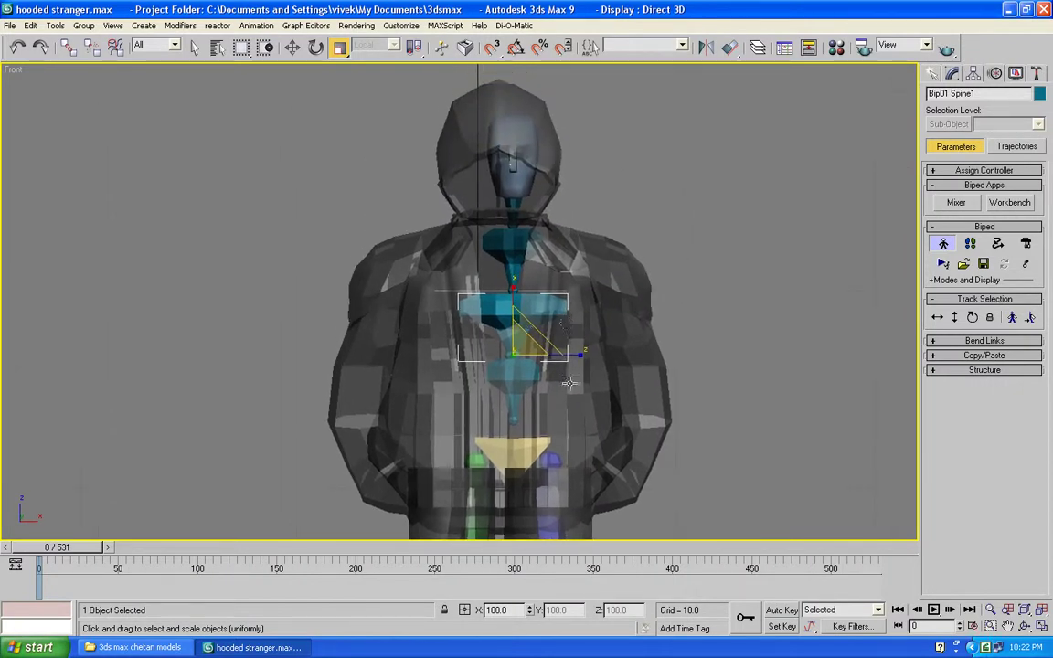
# Reselect the middle spine link, Bip01 Spine1, and stretch it further across the chest along its local Z axis
pyautogui.press('r')
pyautogui.click(509, 307)
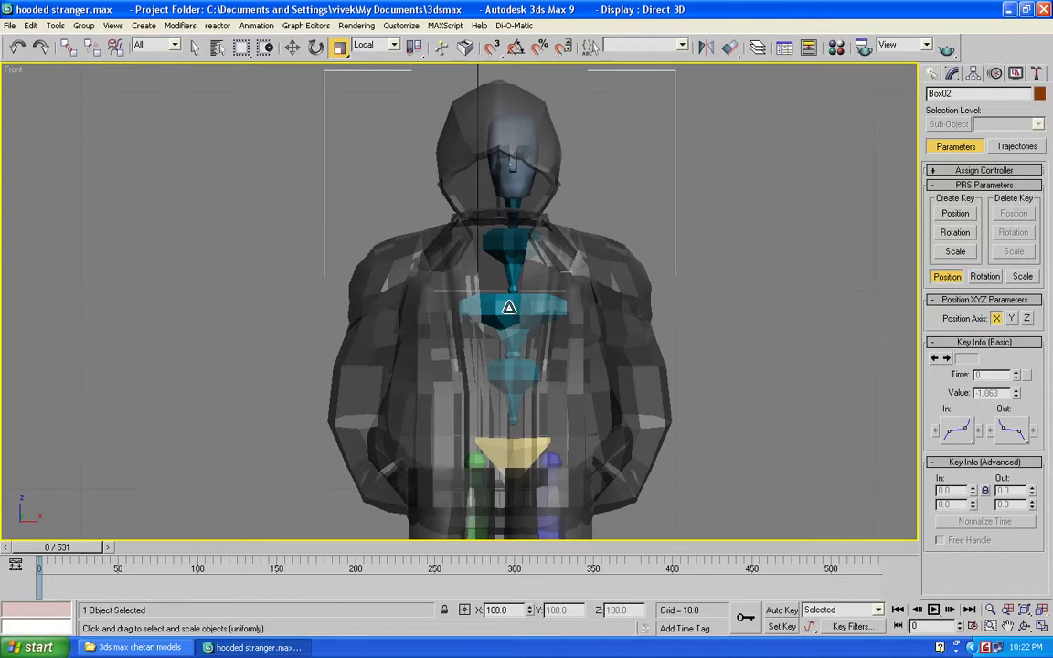
pyautogui.click(534, 341)
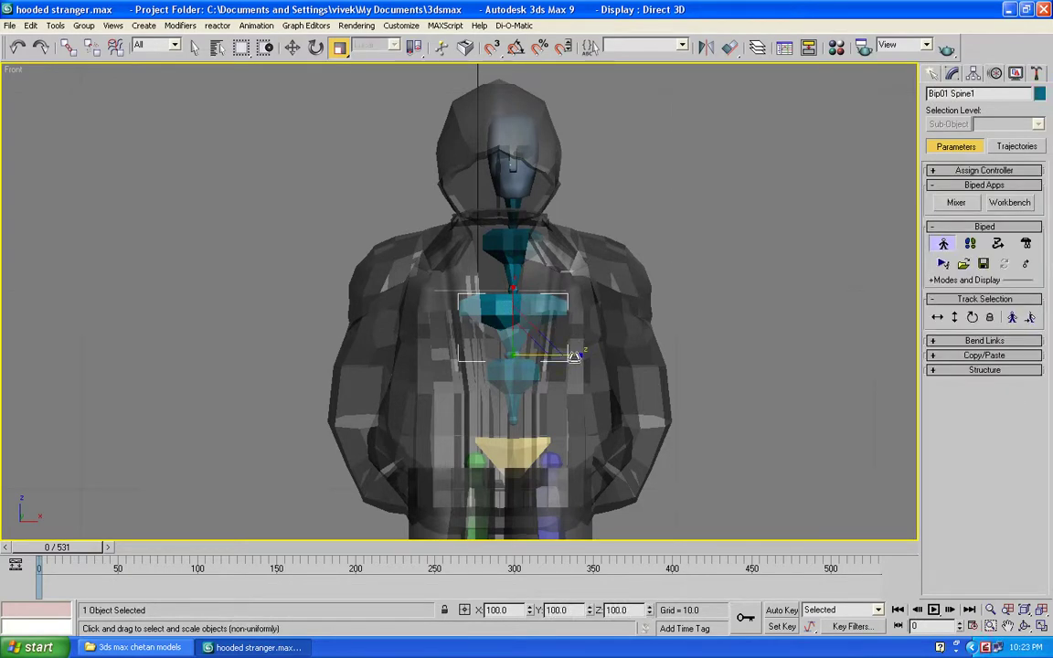
pyautogui.moveTo(578, 355); pyautogui.dragTo(627, 355)
# Select the lowest spine link, Bip01 Spine, and scale it wider across the waist along its local Z axis
pyautogui.moveTo(599, 462); pyautogui.dragTo(599, 289, button='middle')
pyautogui.click(510, 276)
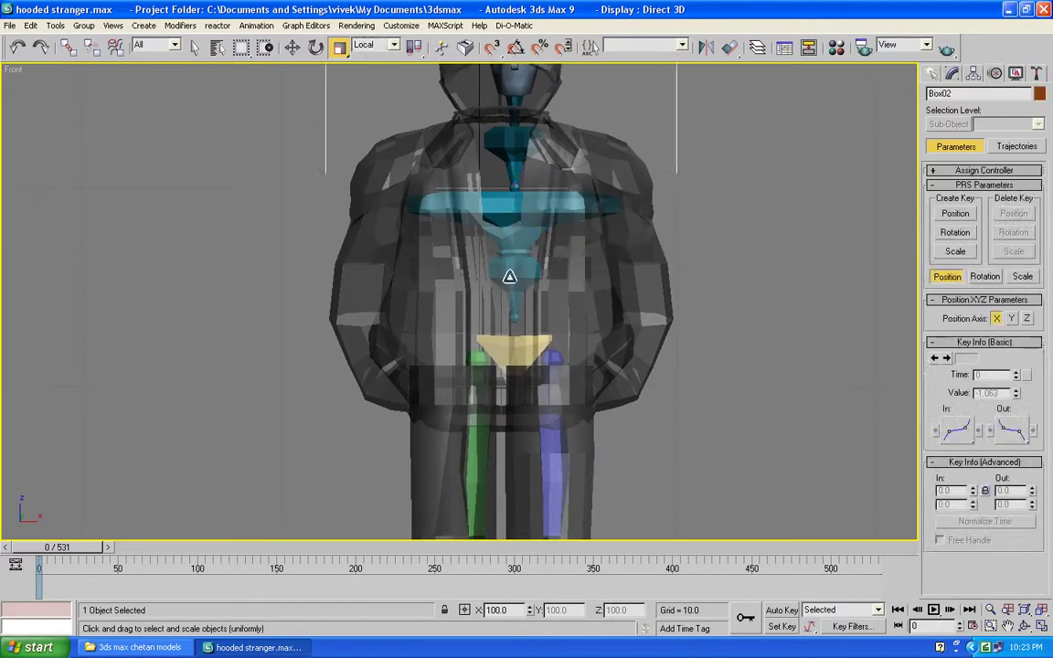
pyautogui.click(521, 276)
pyautogui.click(525, 274)
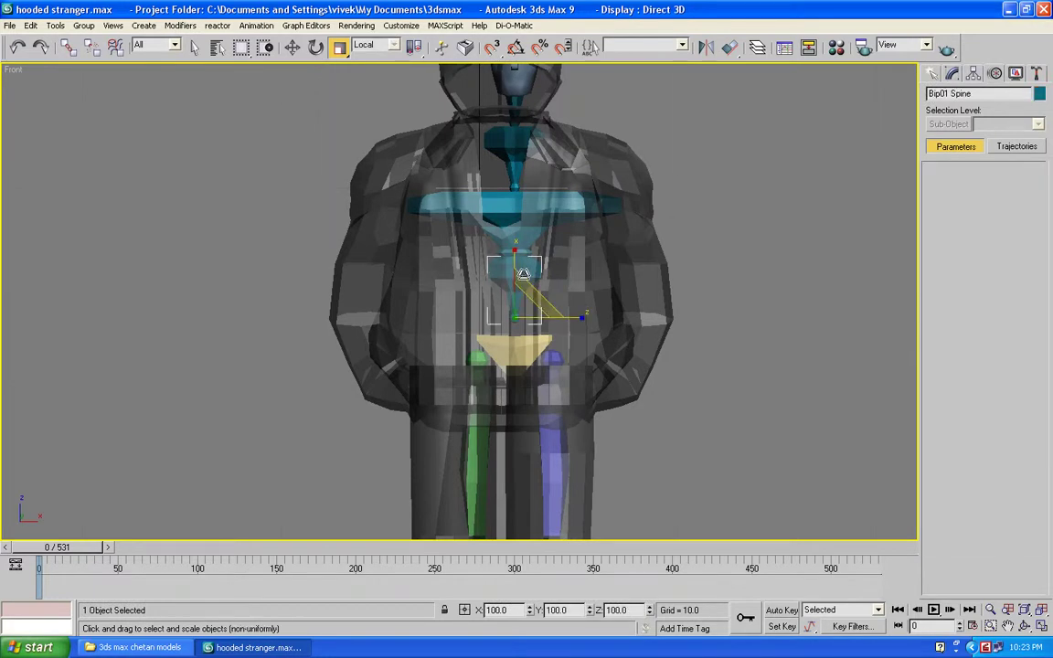
pyautogui.click(533, 274)
pyautogui.click(533, 274)
pyautogui.click(533, 274)
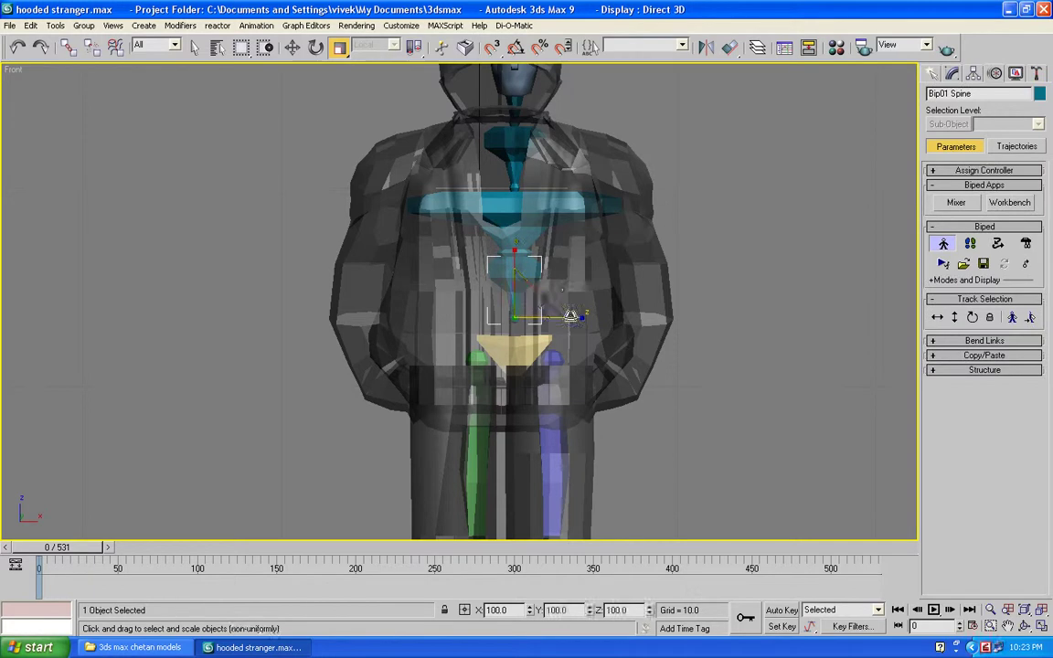
pyautogui.moveTo(577, 316); pyautogui.dragTo(698, 321)
# Select the biped's right foot, Bip01 R Foot, and move it sideways to centre it inside the mesh's boot
pyautogui.moveTo(663, 395); pyautogui.dragTo(667, 160, button='middle')
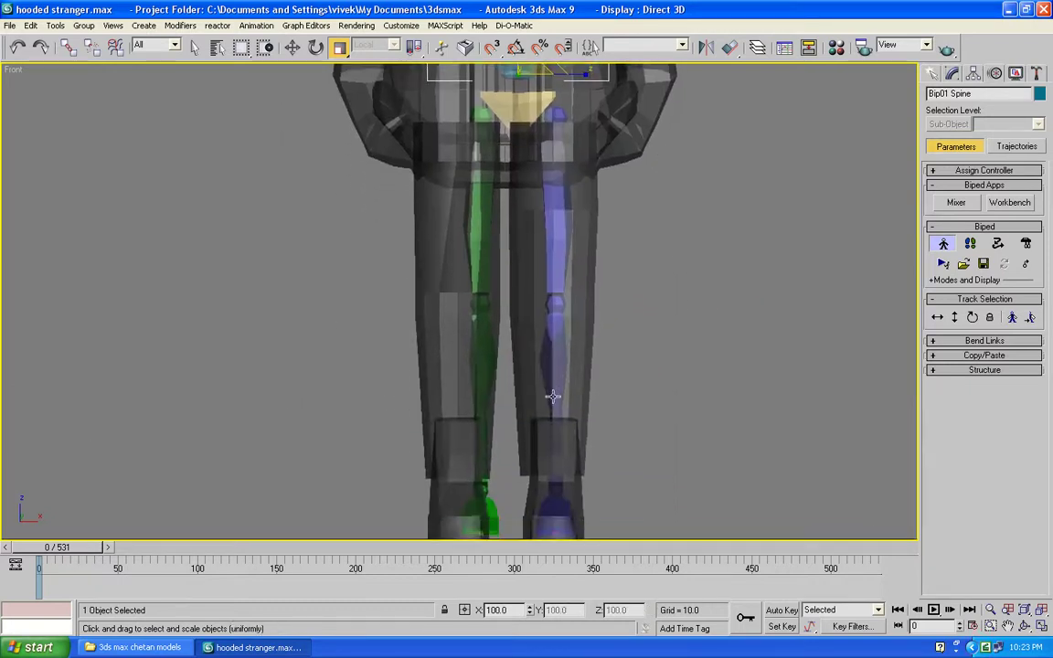
pyautogui.moveTo(553, 396); pyautogui.dragTo(587, 259, button='middle')
pyautogui.click(533, 377)
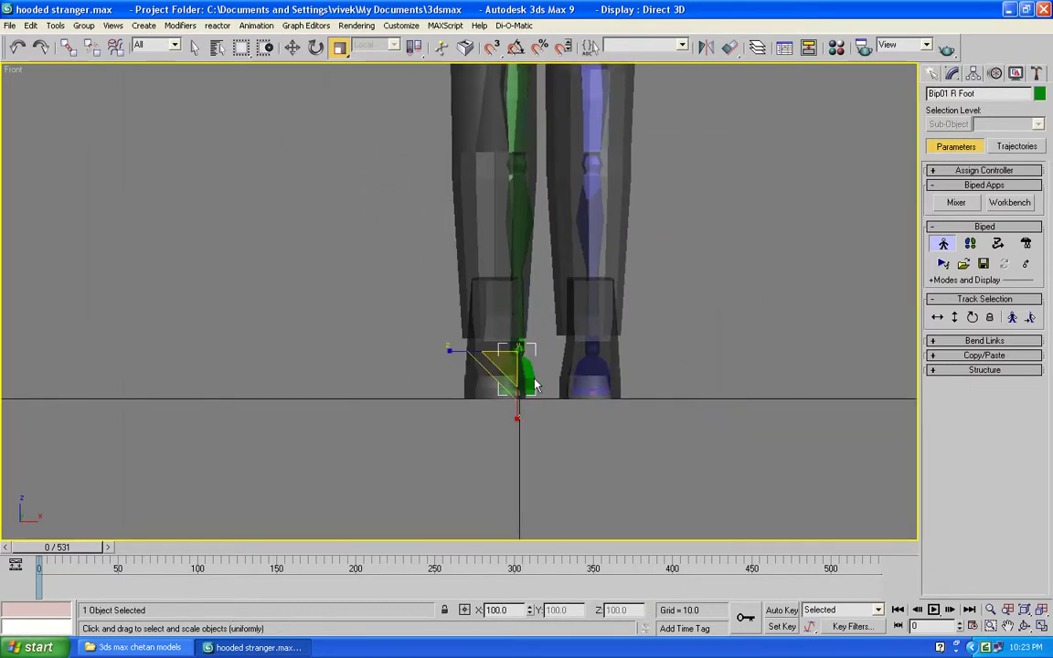
pyautogui.press('w')
pyautogui.moveTo(574, 350); pyautogui.dragTo(553, 351)
# Examine from the side how the biped's legs and feet line up with the character mesh in depth
pyautogui.moveTo(691, 289); pyautogui.dragTo(704, 395, button='middle')
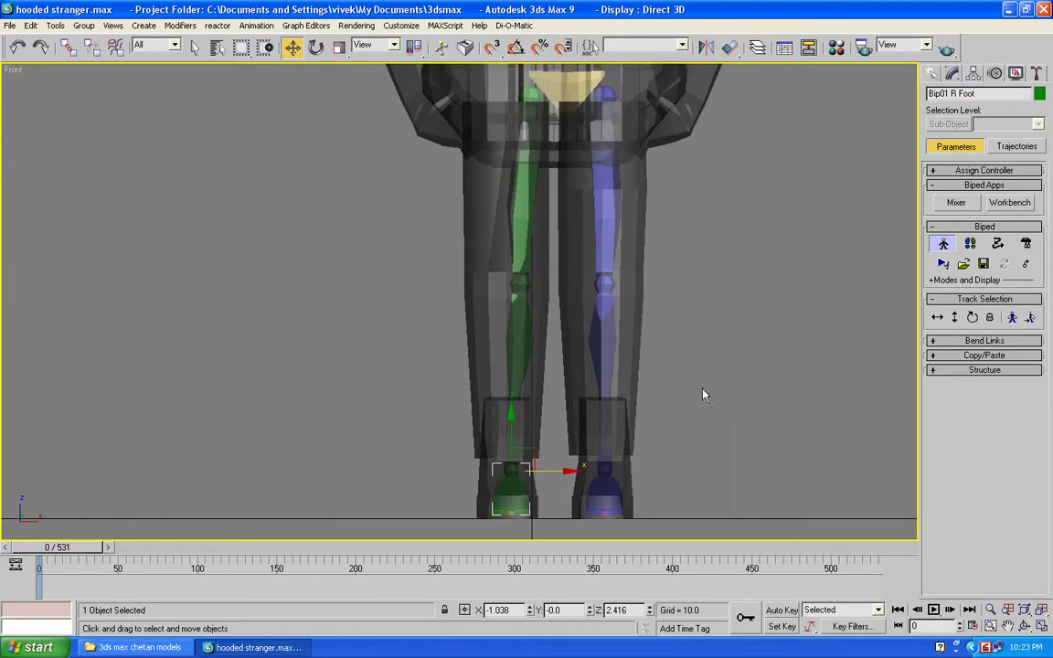
pyautogui.keyDown('alt'); pyautogui.moveTo(425, 310); pyautogui.dragTo(560, 313, button='middle'); pyautogui.keyUp('alt')
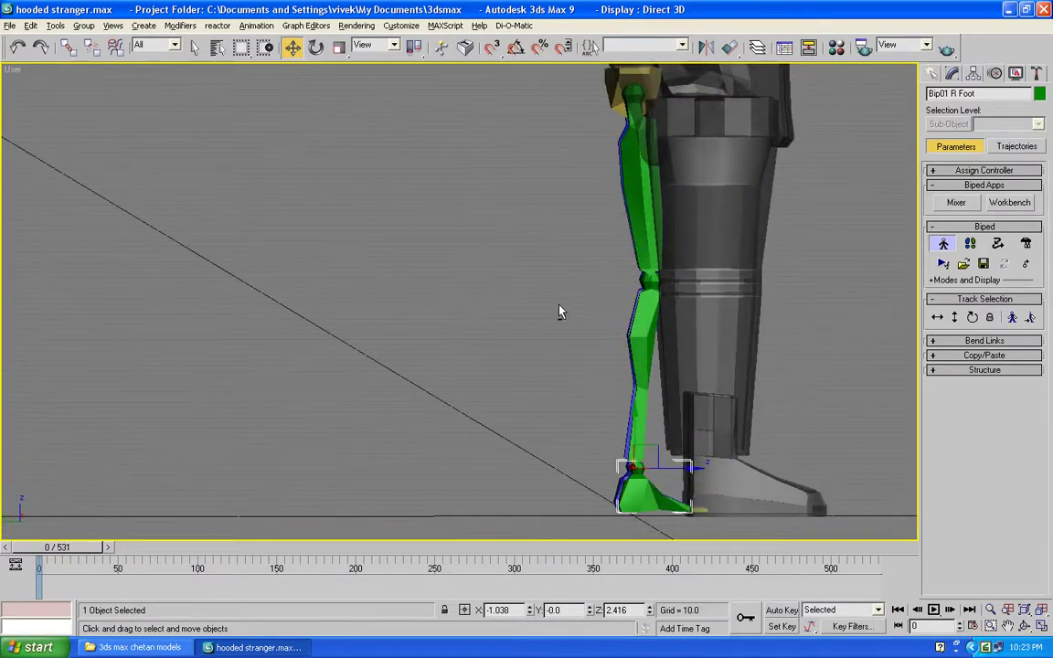
pyautogui.hotkey('alt', 'w')
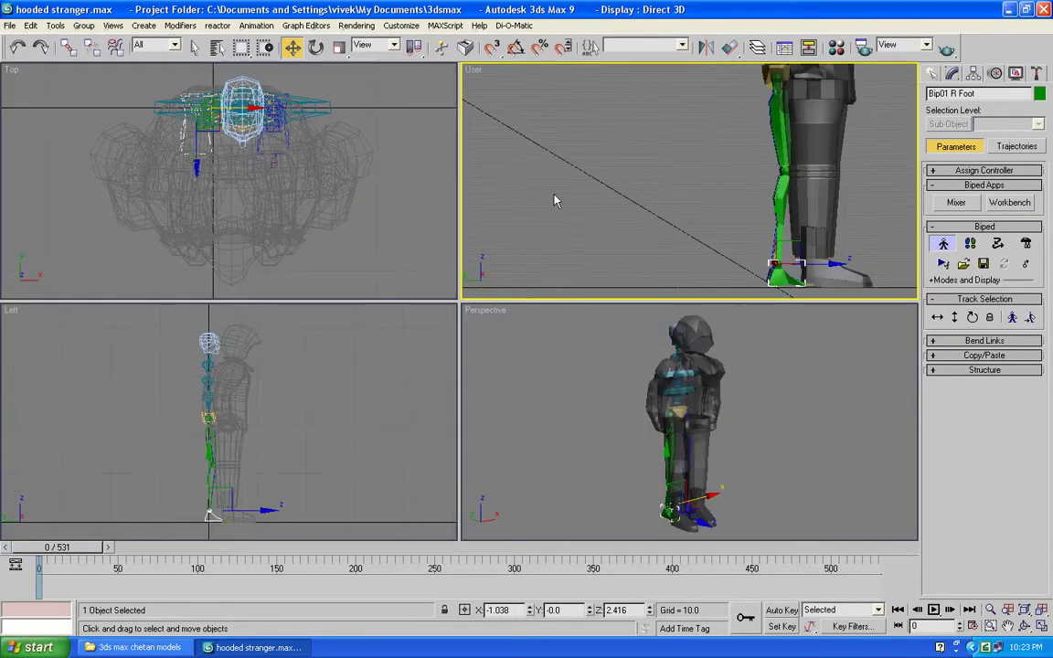
pyautogui.rightClick(585, 395)
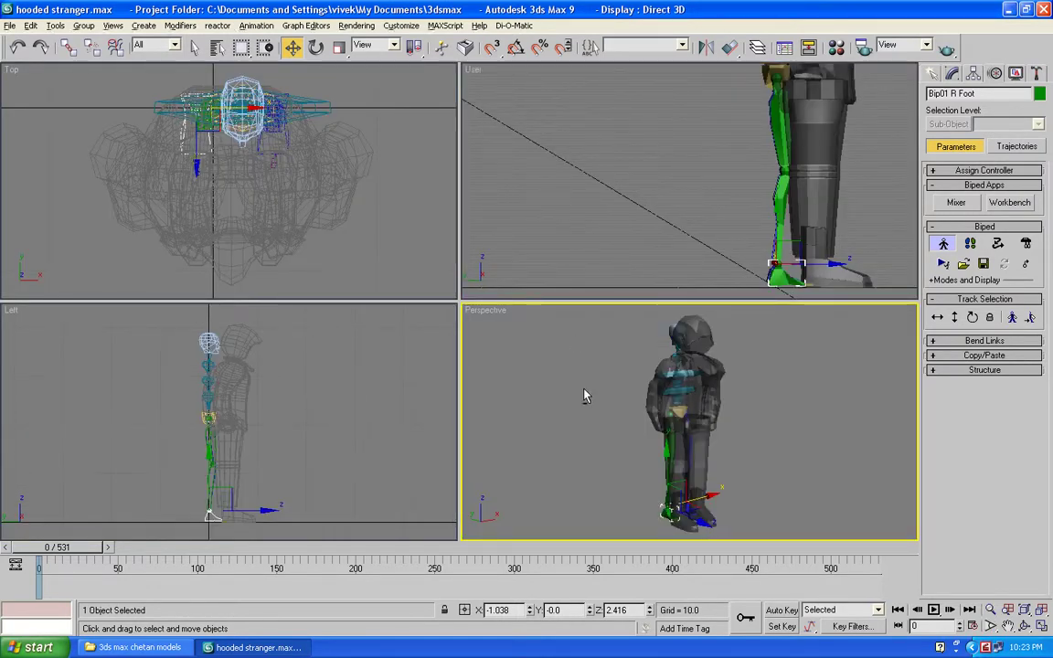
pyautogui.hotkey('alt', 'w')
pyautogui.keyDown('alt'); pyautogui.moveTo(526, 355); pyautogui.dragTo(563, 348, button='middle'); pyautogui.keyUp('alt')
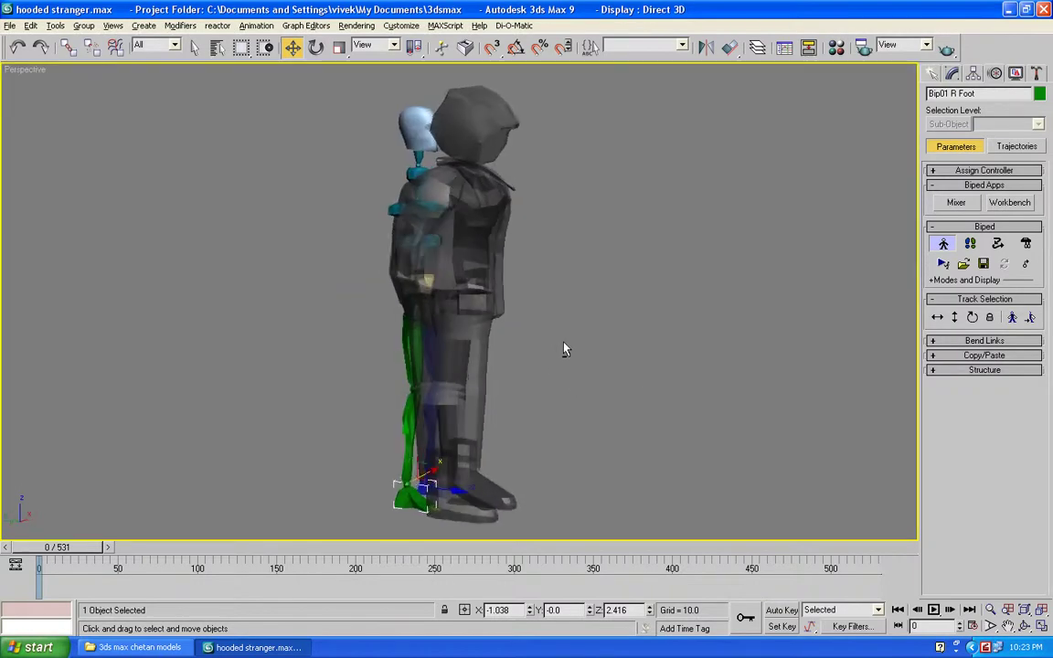
pyautogui.moveTo(562, 433); pyautogui.dragTo(577, 323, button='middle')
pyautogui.scroll(2, 578, 322)
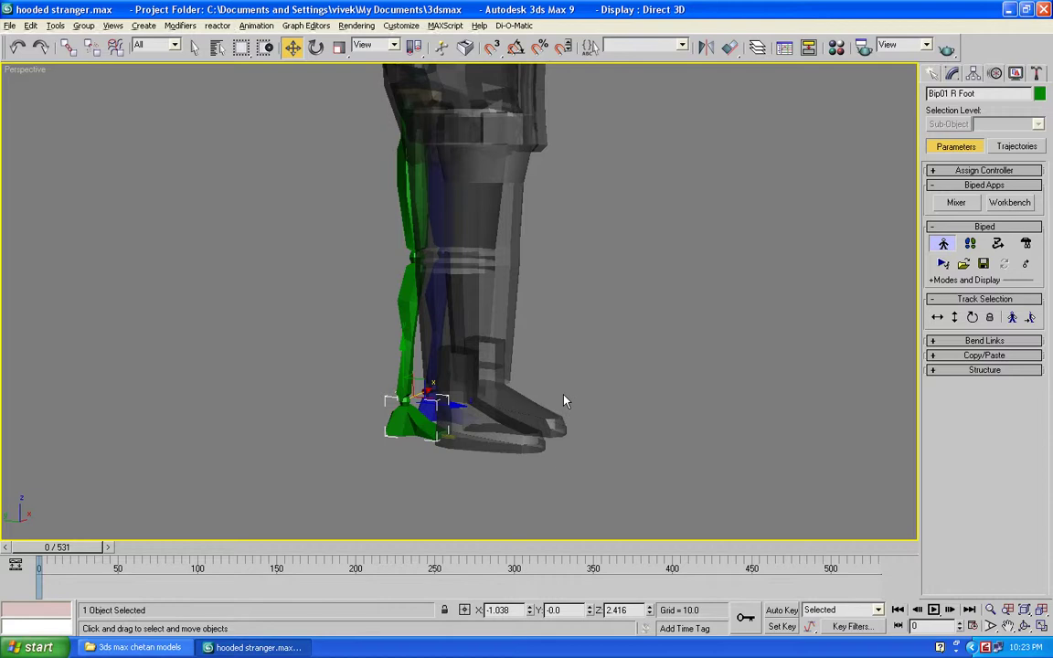
pyautogui.hotkey('alt', 'w')
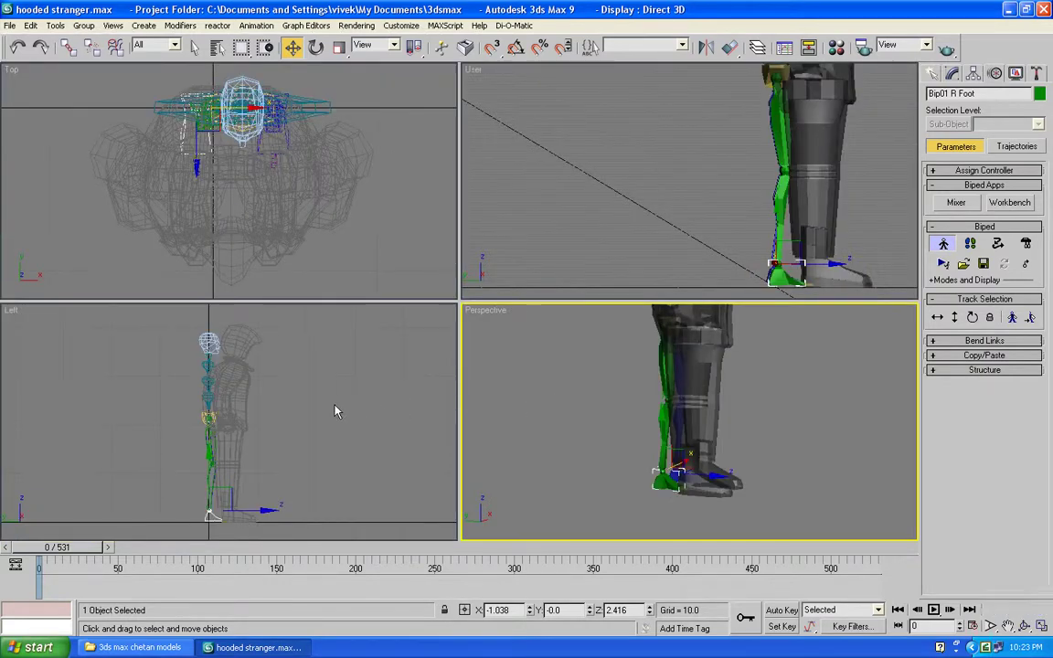
# Select the biped root Bip01 by name and move it forward into the character mesh in the Left view
pyautogui.rightClick(335, 411)
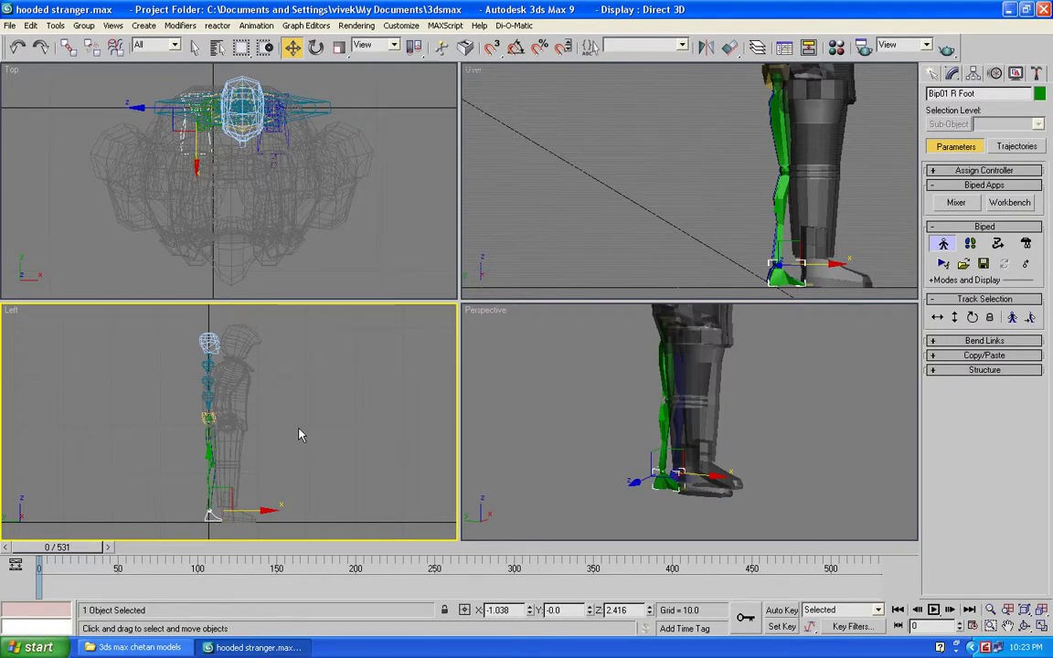
pyautogui.press('h')
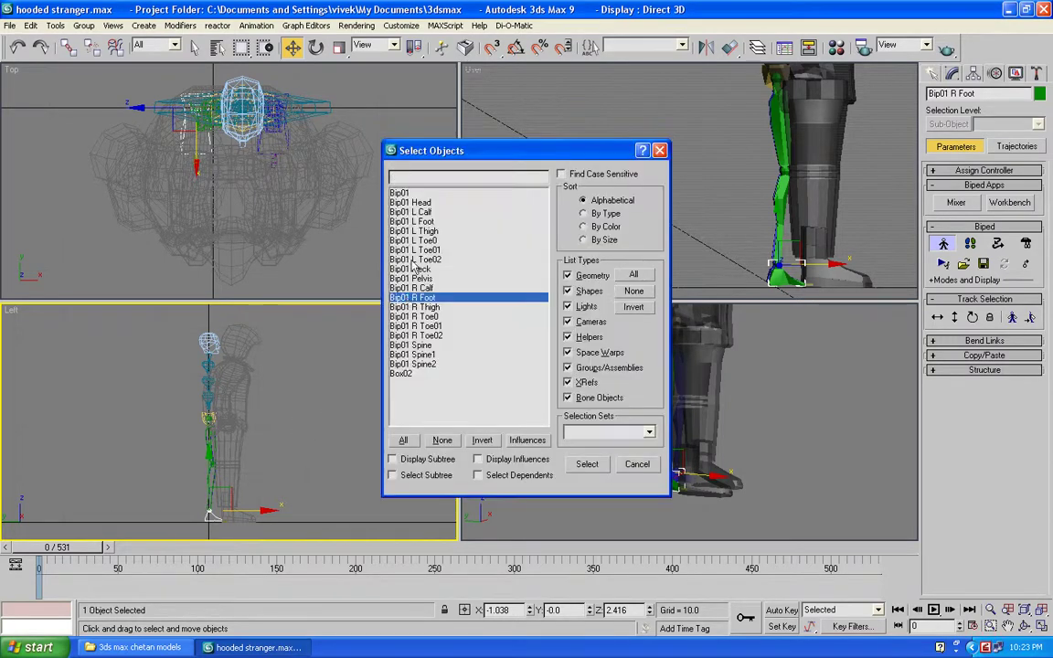
pyautogui.click(399, 193)
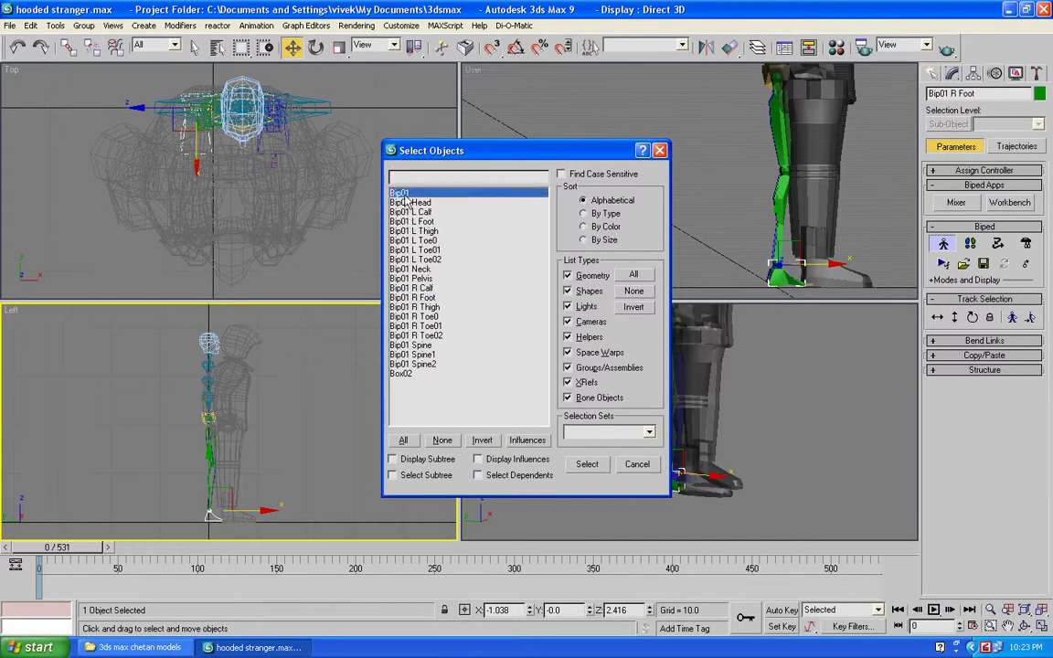
pyautogui.click(578, 471)
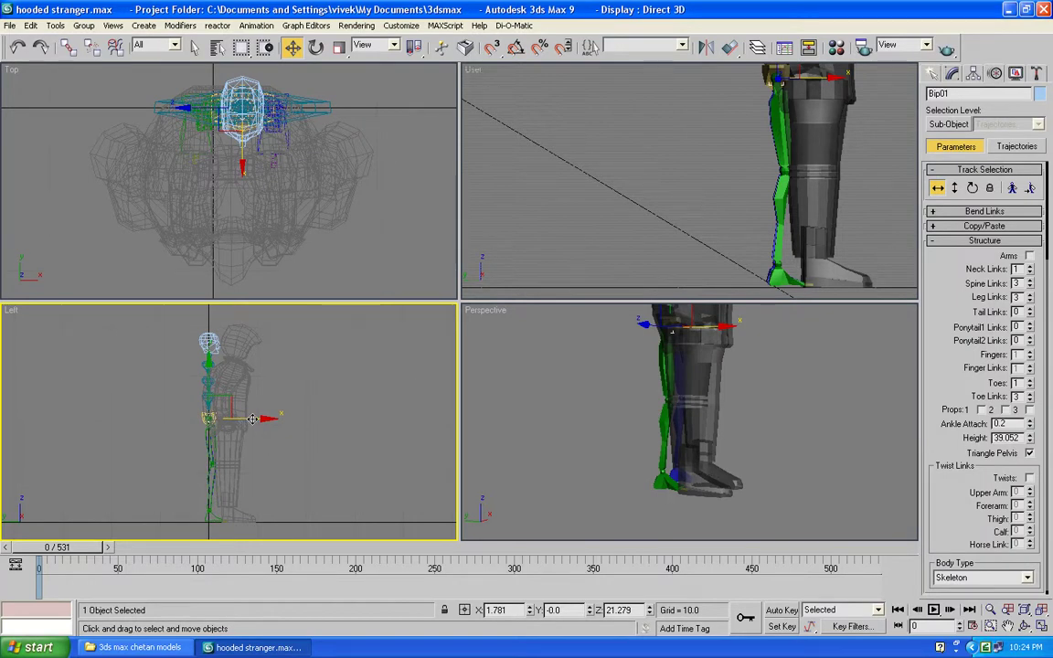
pyautogui.moveTo(252, 419); pyautogui.dragTo(276, 418)
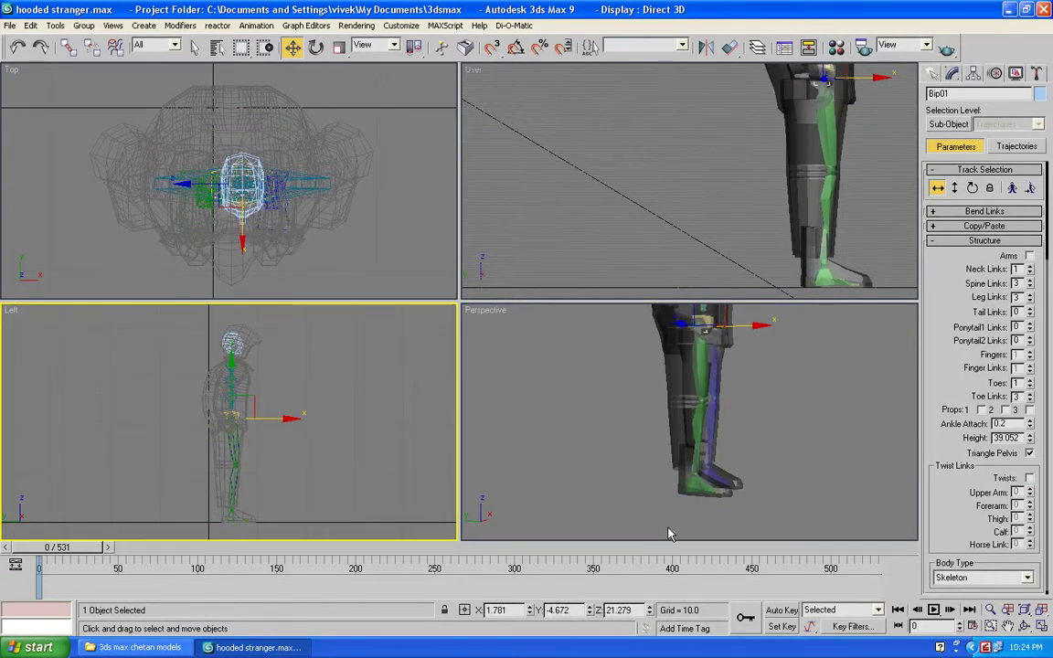
# Thicken the right thigh front to back in the Perspective view, and scale the right calf together with its child links
pyautogui.rightClick(662, 494)
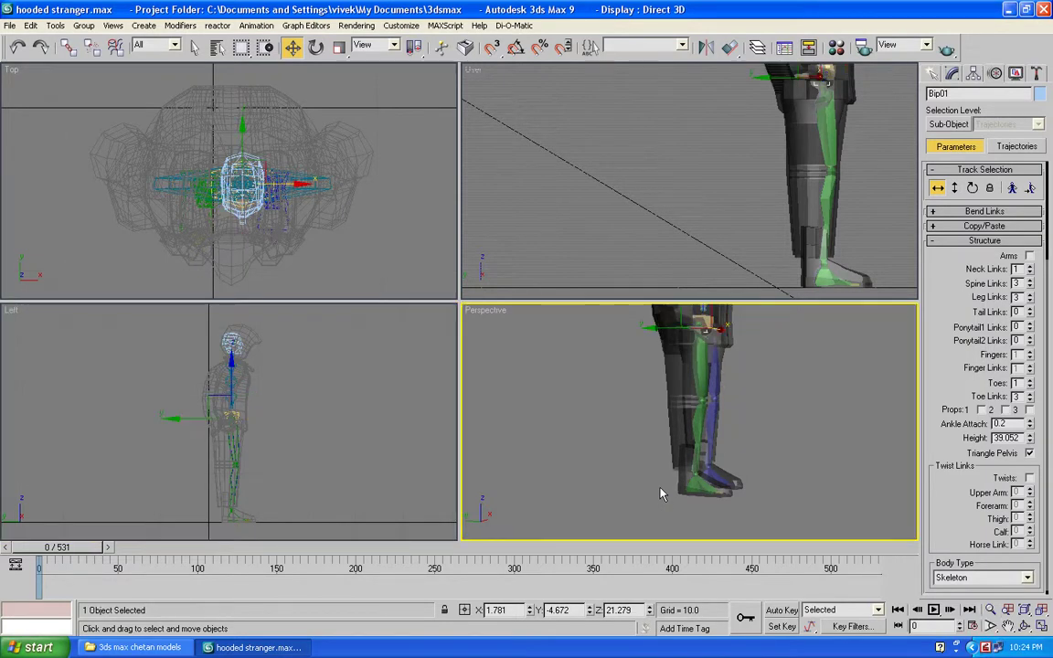
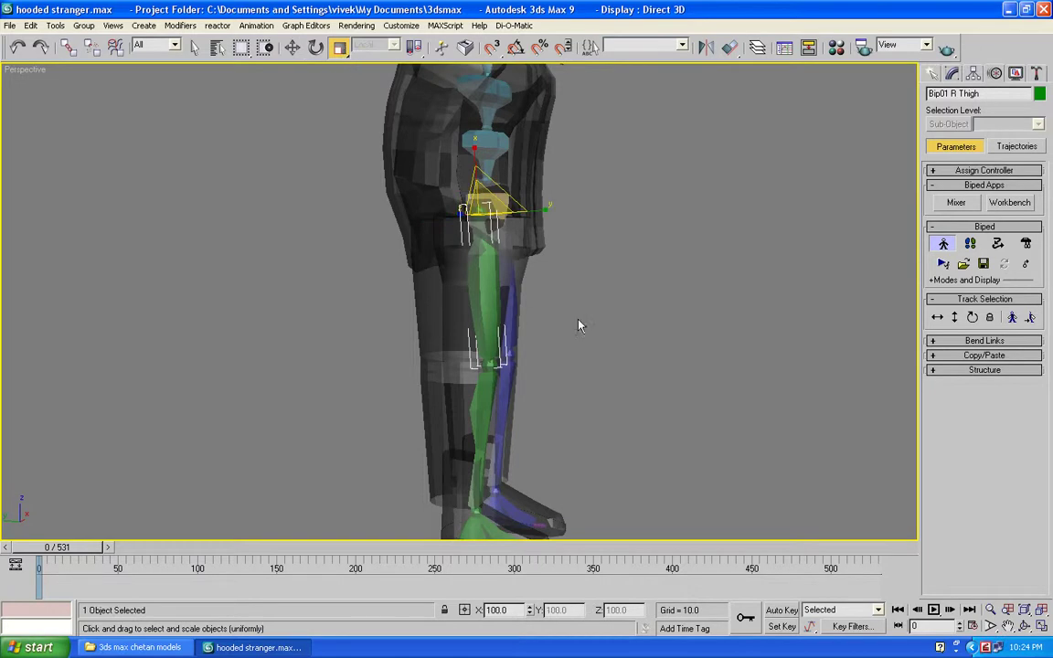
pyautogui.moveTo(551, 225); pyautogui.dragTo(614, 206)
pyautogui.click(482, 422)
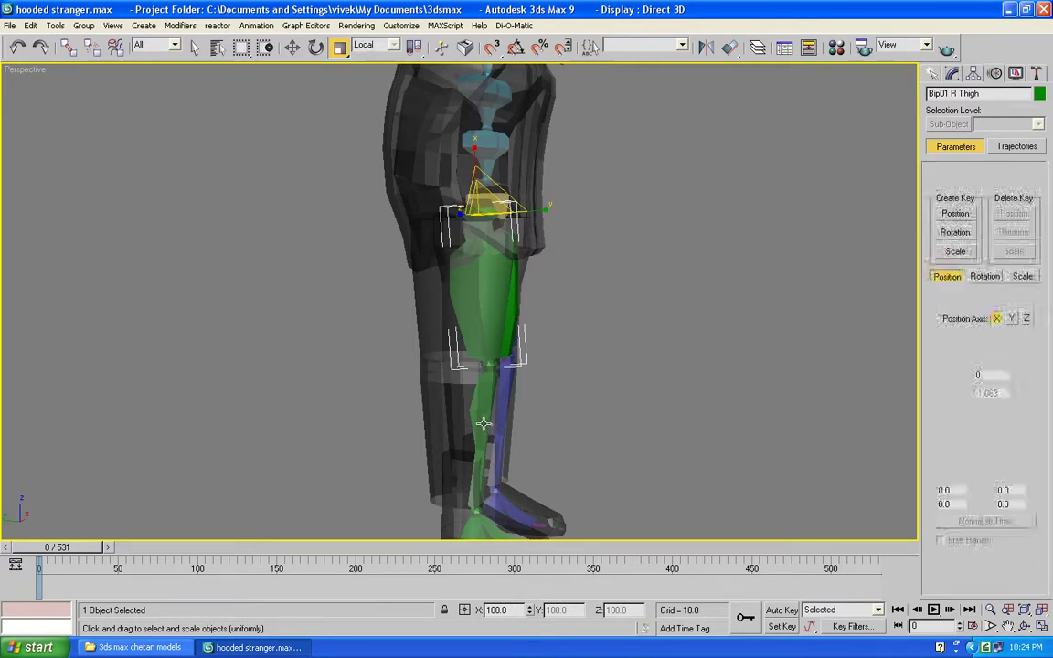
pyautogui.click(486, 369)
pyautogui.click(489, 383)
pyautogui.doubleClick(489, 390)
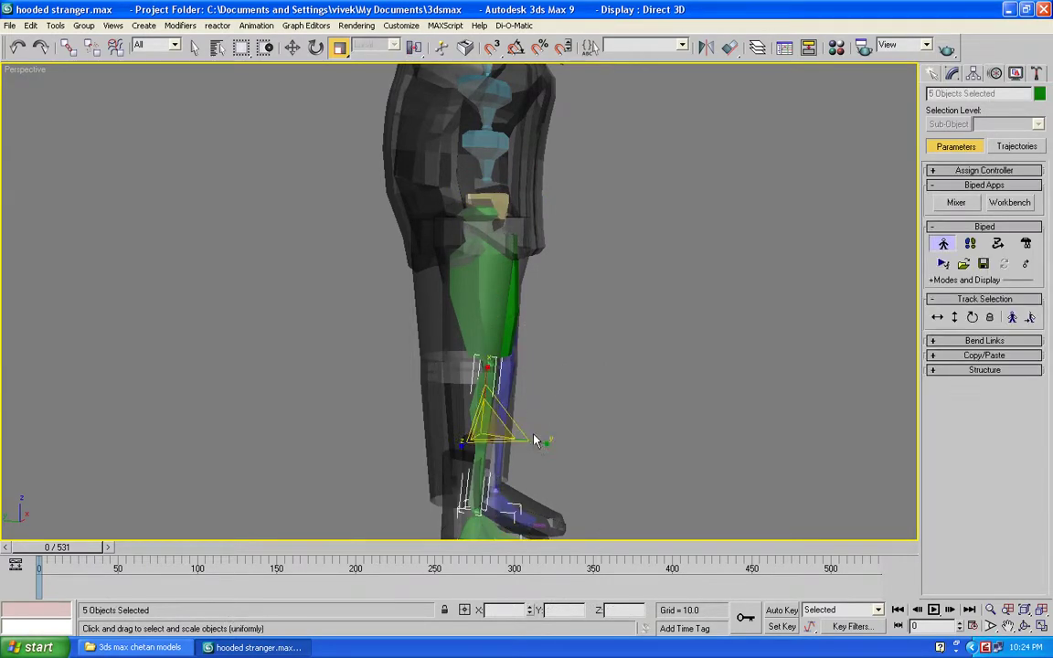
pyautogui.moveTo(536, 440); pyautogui.dragTo(624, 431)
# Select Bip01 L Thigh from the character's other side and scale it thicker front to back along its local Y axis
pyautogui.keyDown('alt'); pyautogui.moveTo(630, 414); pyautogui.dragTo(448, 347, button='middle'); pyautogui.keyUp('alt')
pyautogui.click(450, 343)
pyautogui.click(450, 343)
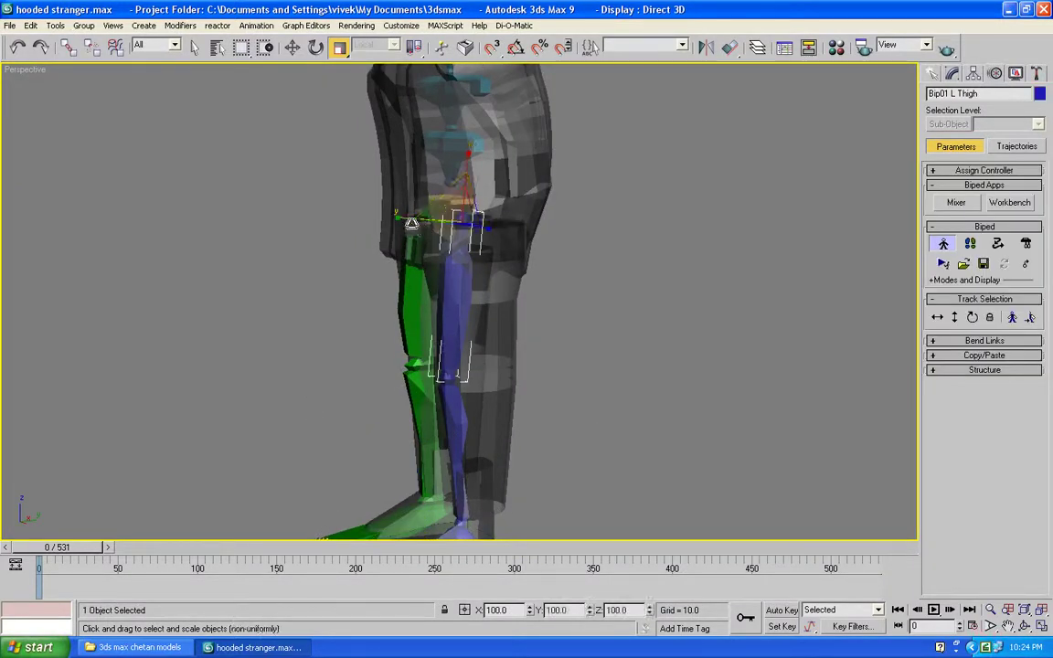
pyautogui.moveTo(411, 218); pyautogui.dragTo(338, 222)
pyautogui.hotkey('ctrl', 'e')
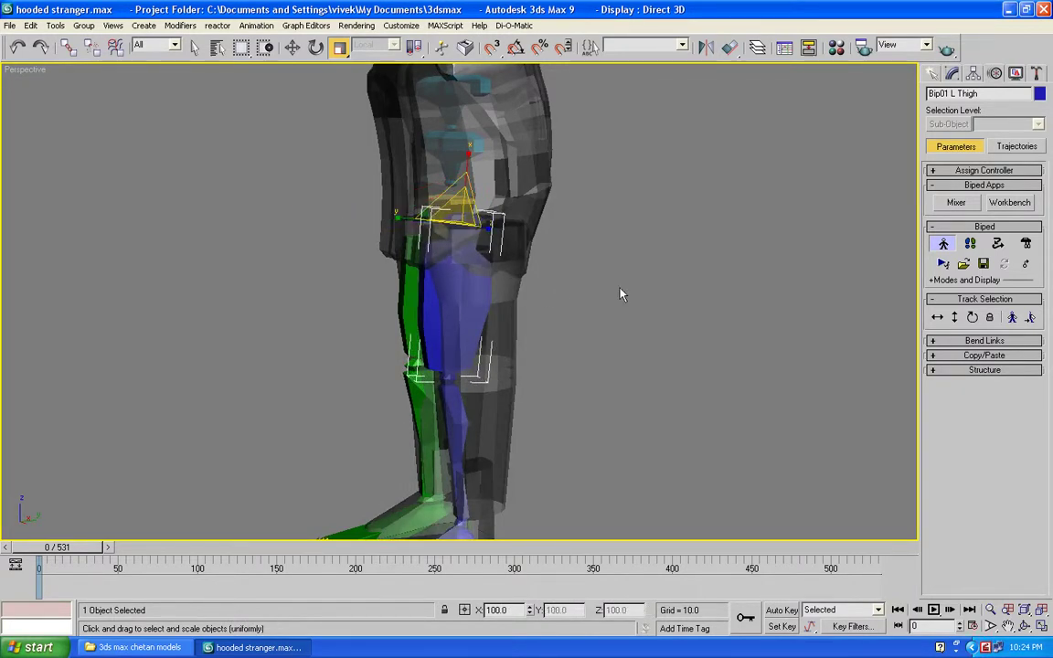
# Select the biped root Bip01 by name and shift it slightly backward along the Y axis inside the mesh
pyautogui.moveTo(658, 243); pyautogui.dragTo(619, 359, button='middle')
pyautogui.moveTo(603, 435); pyautogui.dragTo(668, 338, button='middle')
pyautogui.scroll(-2, 667, 338)
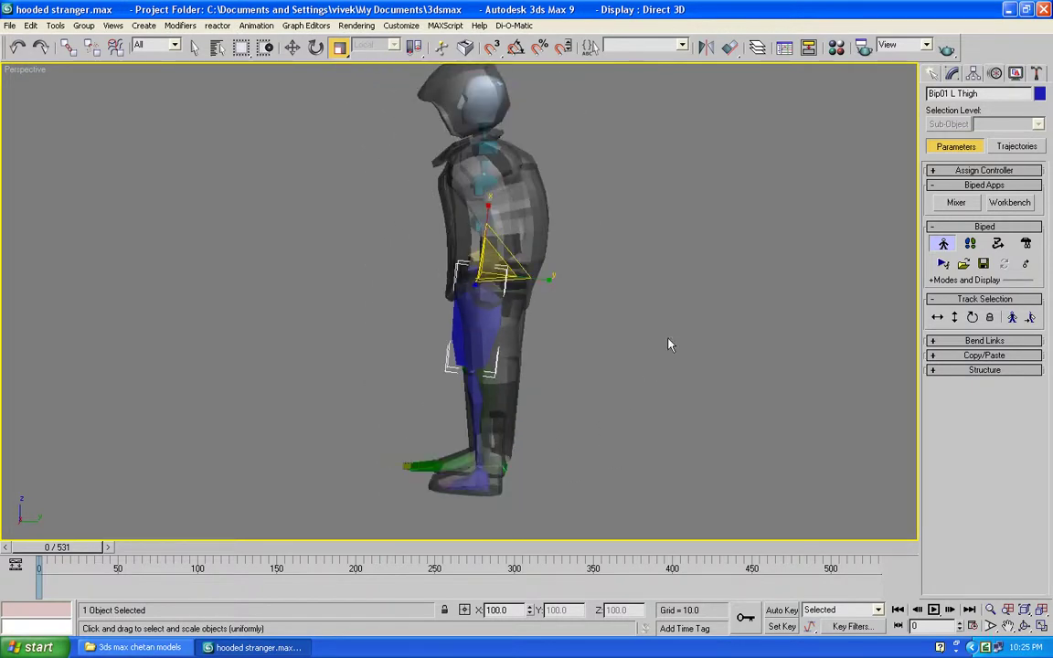
pyautogui.press('h')
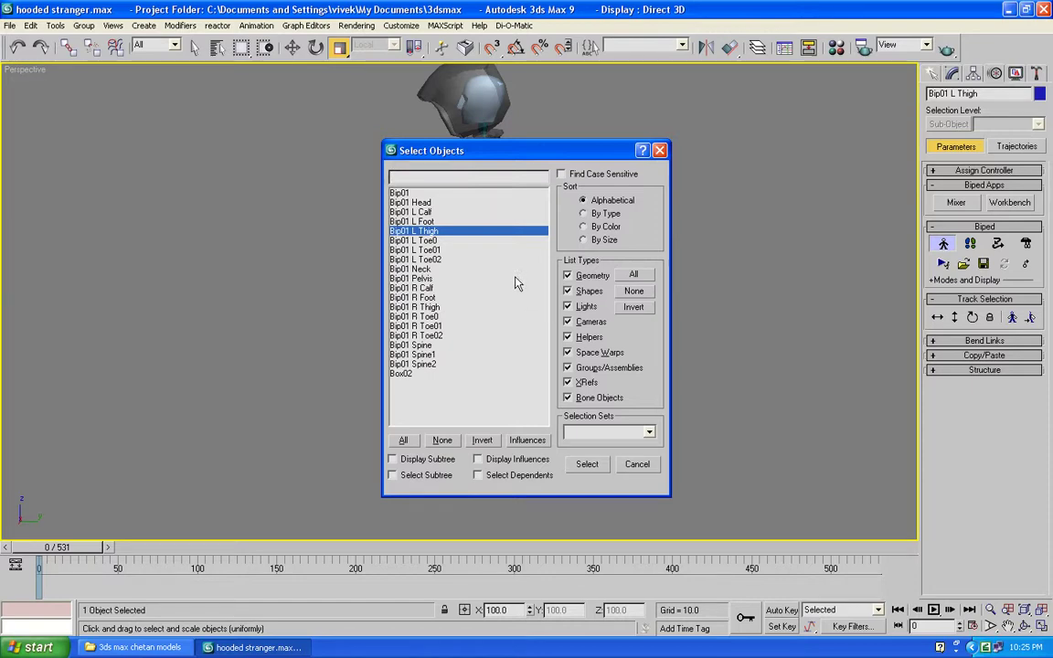
pyautogui.click(402, 193)
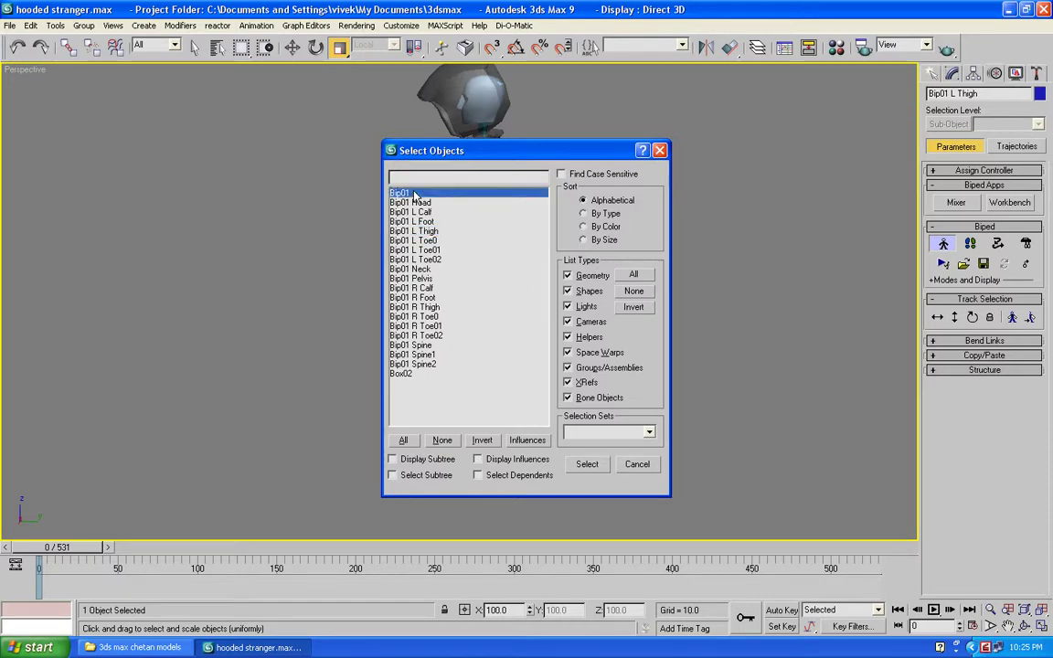
pyautogui.click(586, 466)
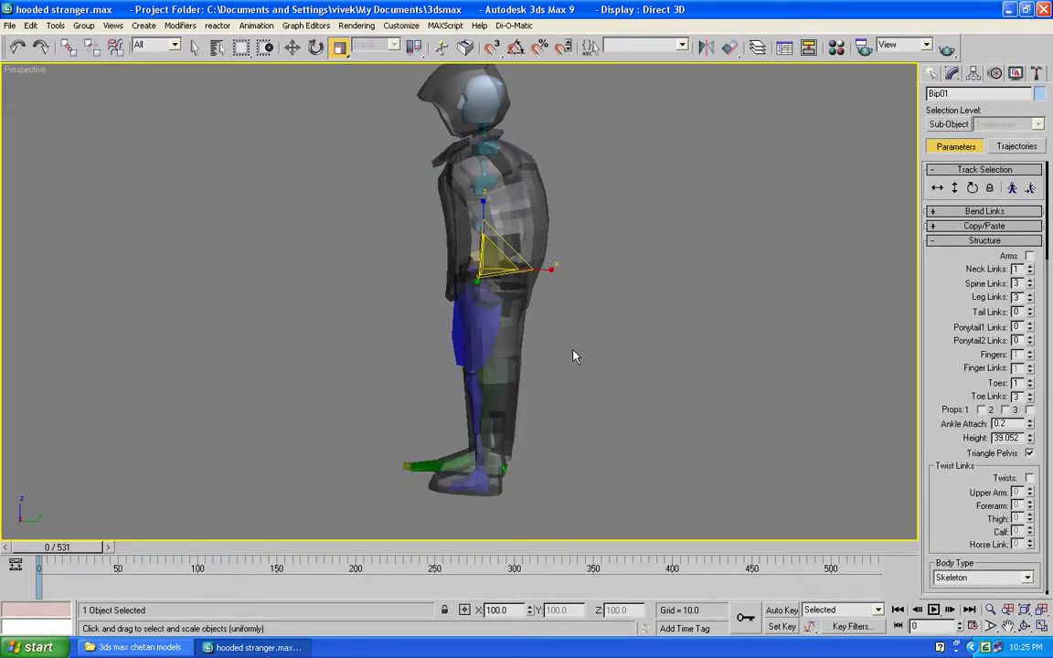
pyautogui.press('w')
pyautogui.moveTo(530, 267)
pyautogui.mouseDown()
pyautogui.moveTo(539, 257)
pyautogui.moveTo(537, 268)
pyautogui.mouseUp()
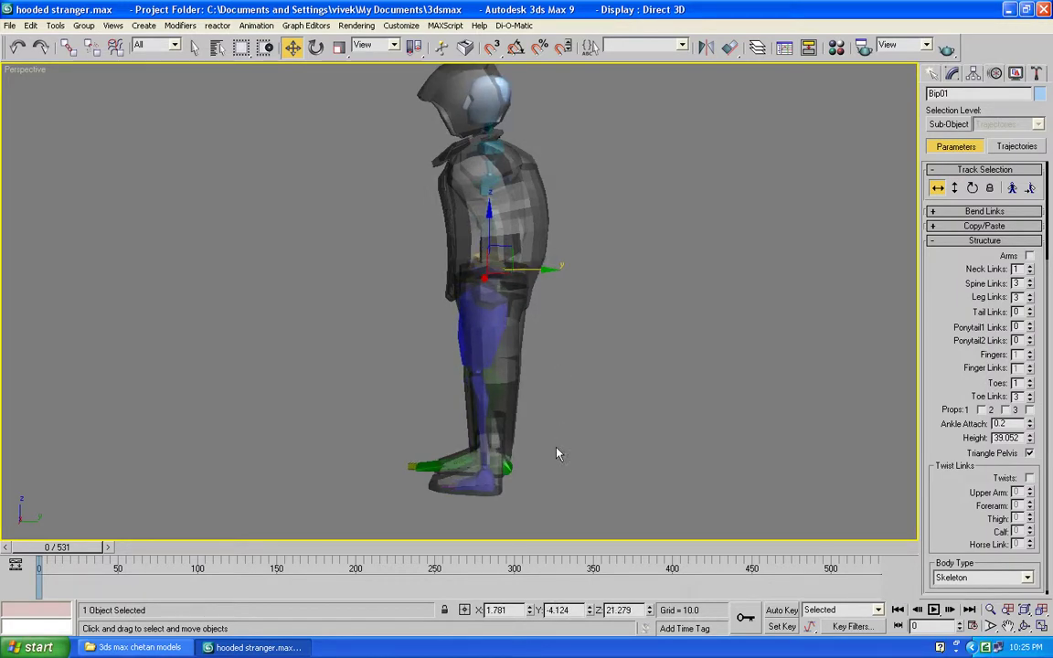
# Select Bip01 L Thigh again and scale it to about 171% along its local Y axis to fill the mesh's leg
pyautogui.click(483, 351)
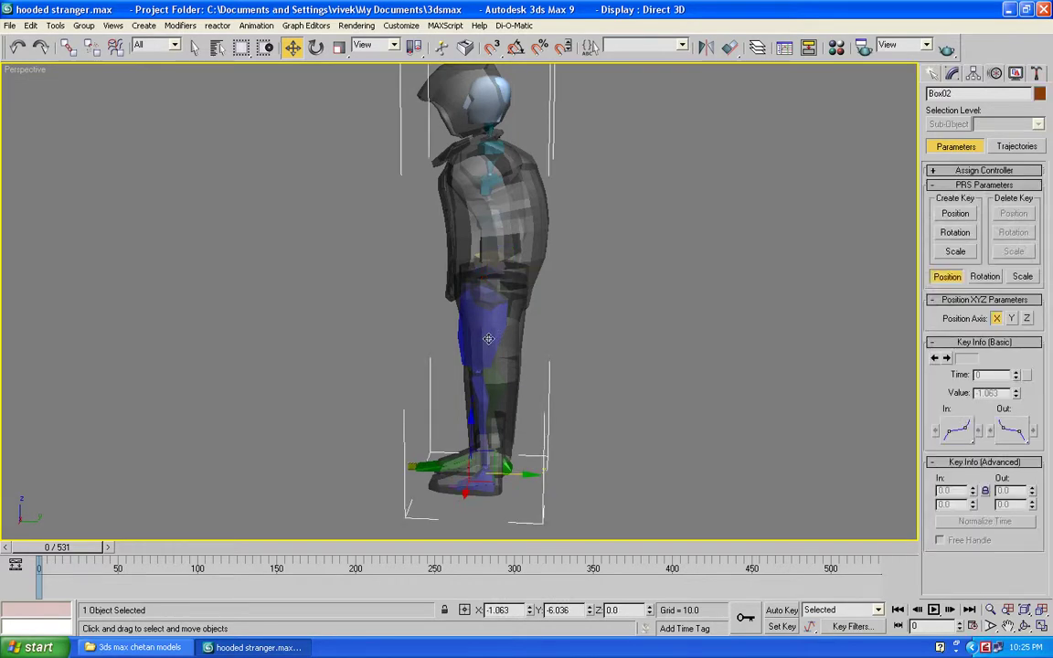
pyautogui.click(477, 311)
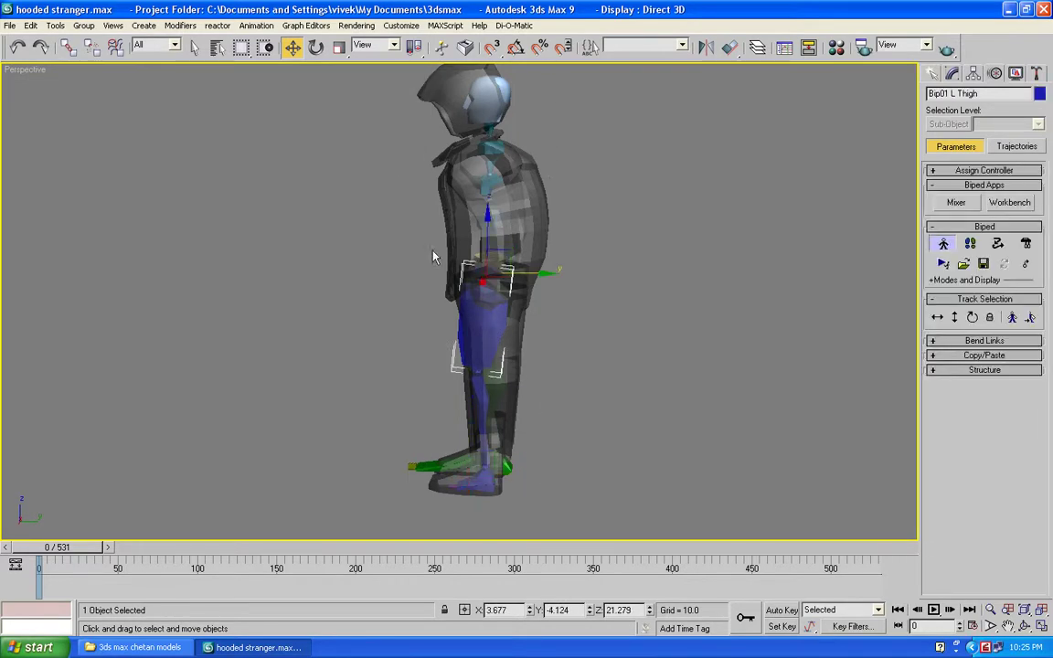
pyautogui.click(338, 46)
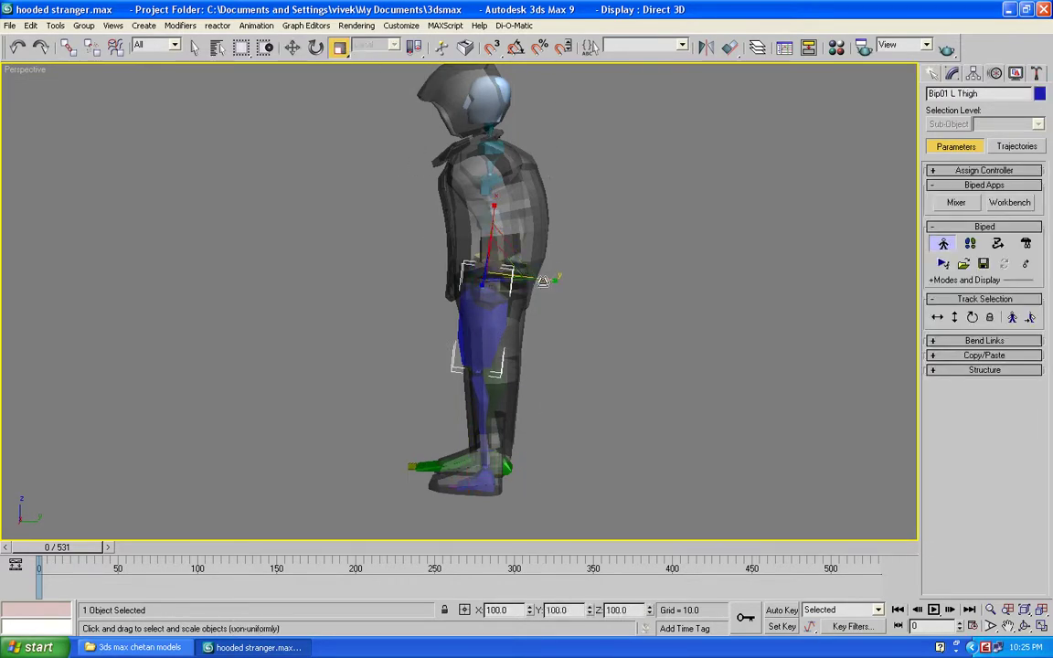
pyautogui.moveTo(547, 279); pyautogui.dragTo(585, 276)
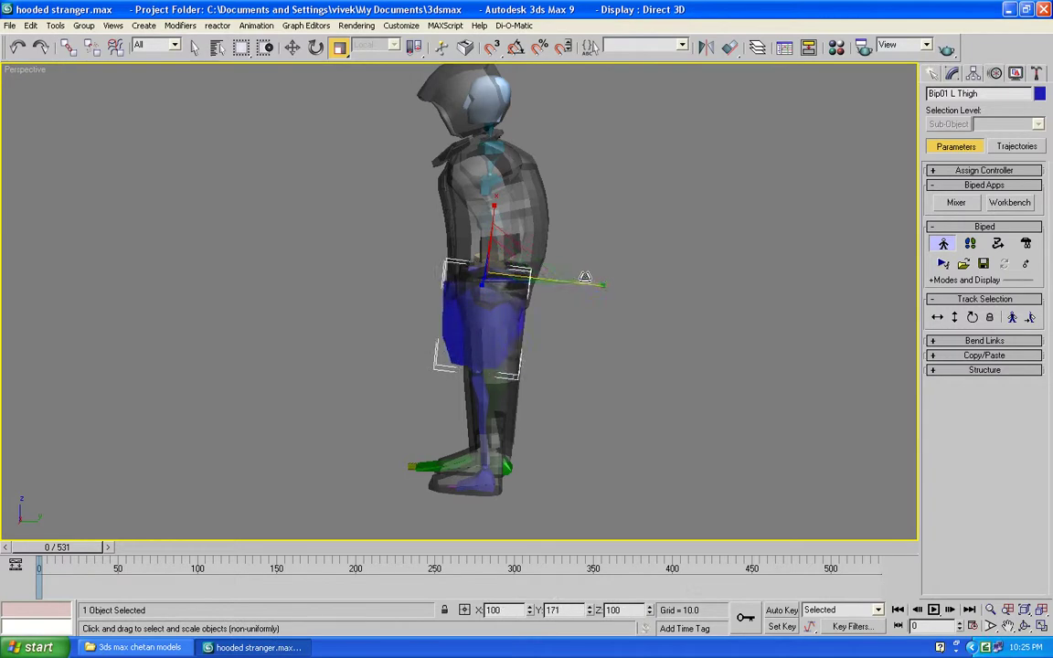
pyautogui.click(481, 488)
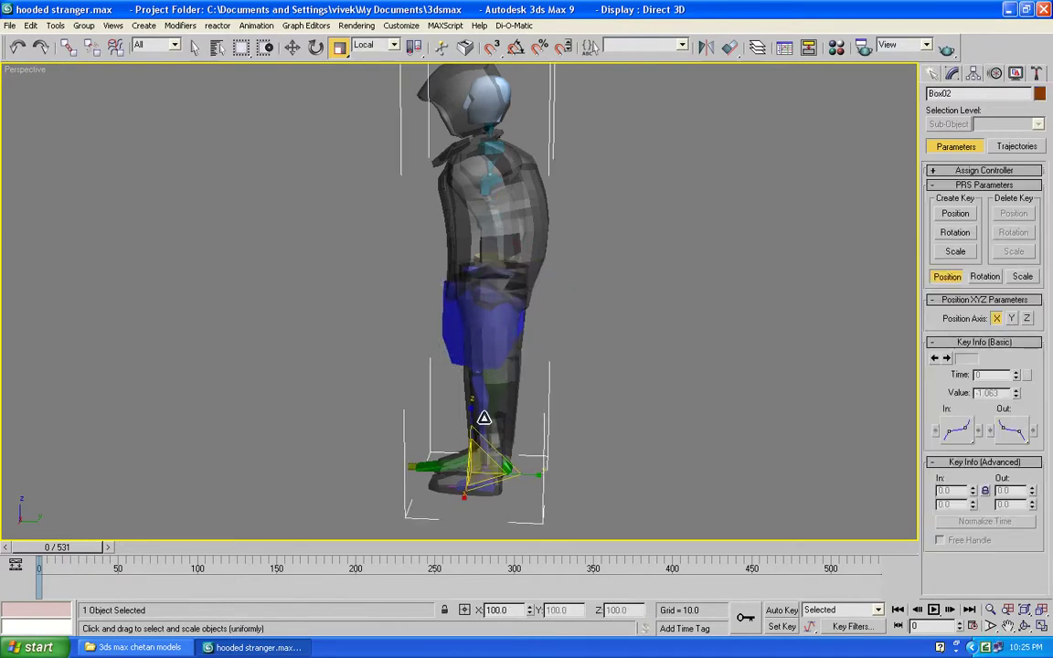
# Select Bip01 R Calf and scale it to about 214% along its local Y axis to thicken it front to back
pyautogui.click(485, 417)
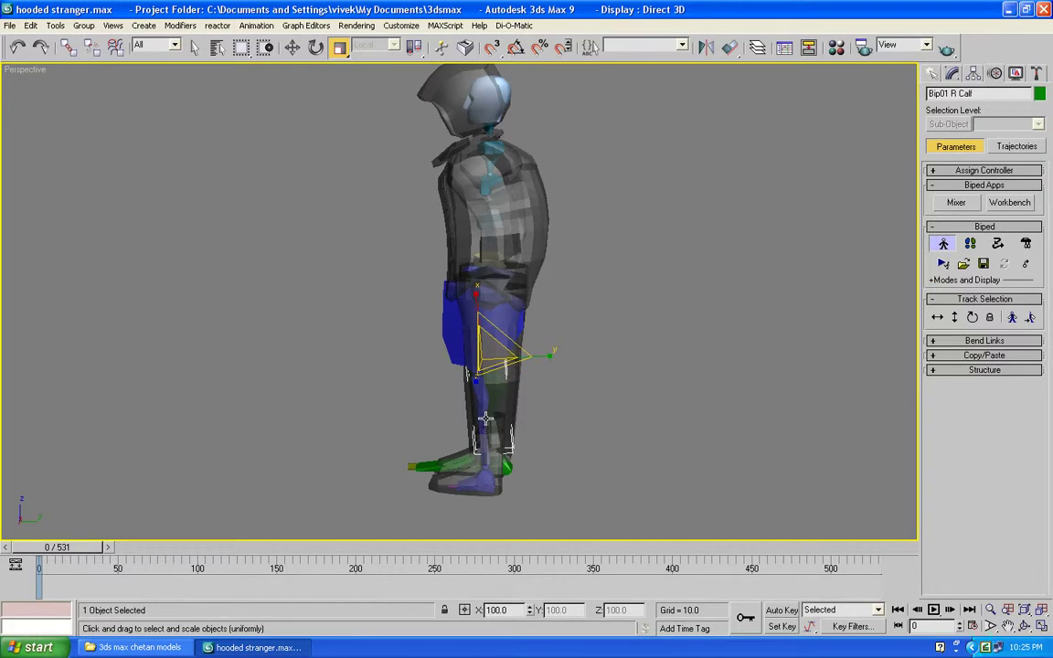
pyautogui.moveTo(545, 355); pyautogui.dragTo(609, 353)
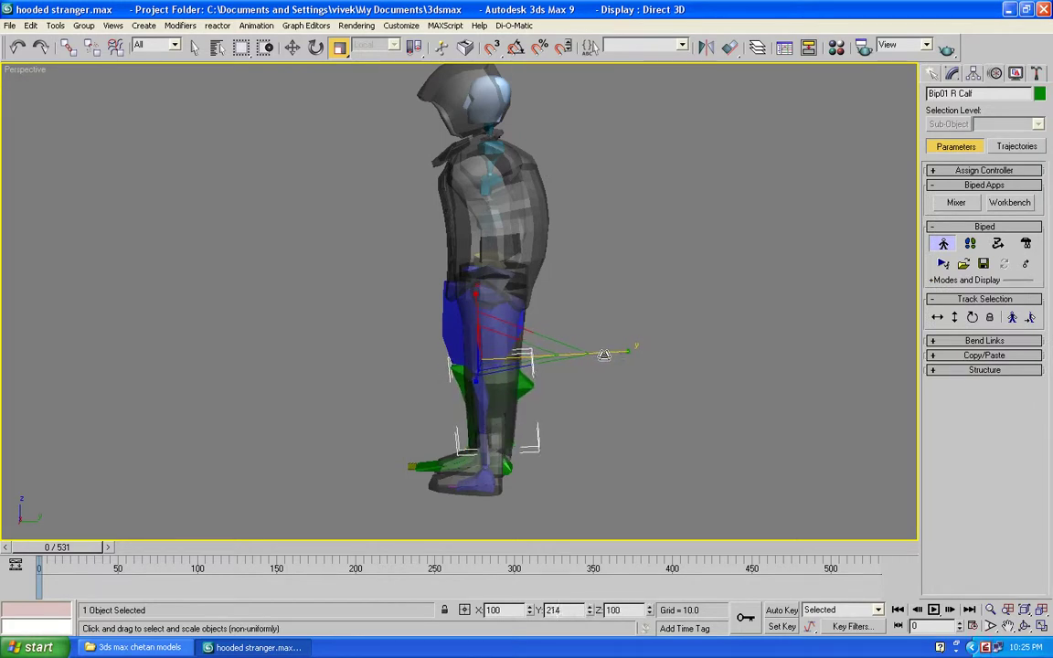
pyautogui.rightClick(608, 353)
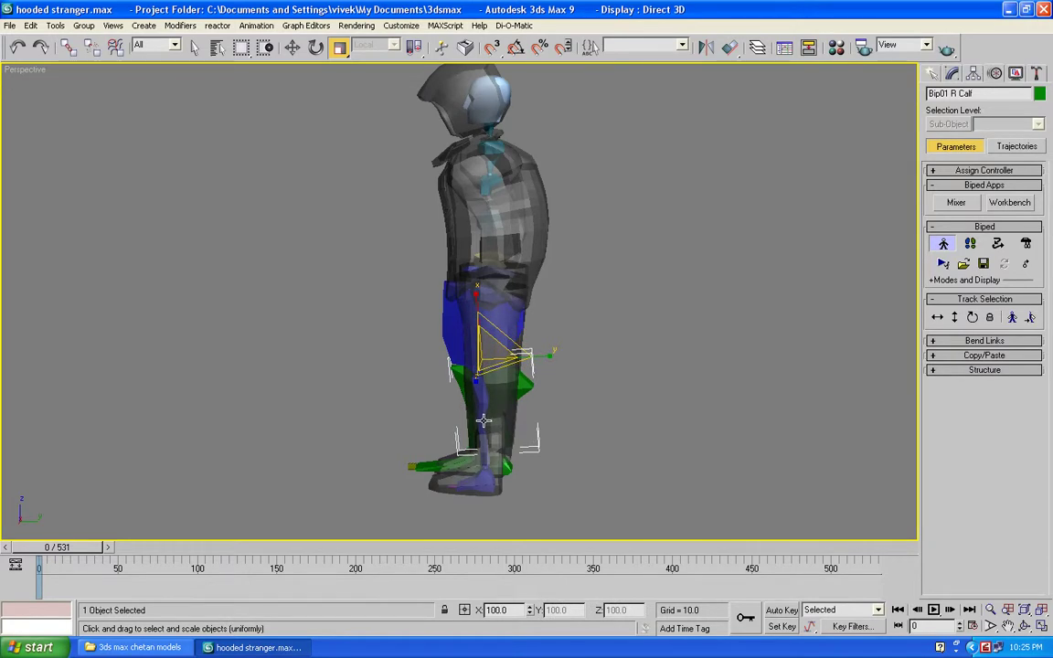
# Select Bip01 L Calf and scale it to about 312% along its local Y axis to fill the mesh's lower leg
pyautogui.click(483, 421)
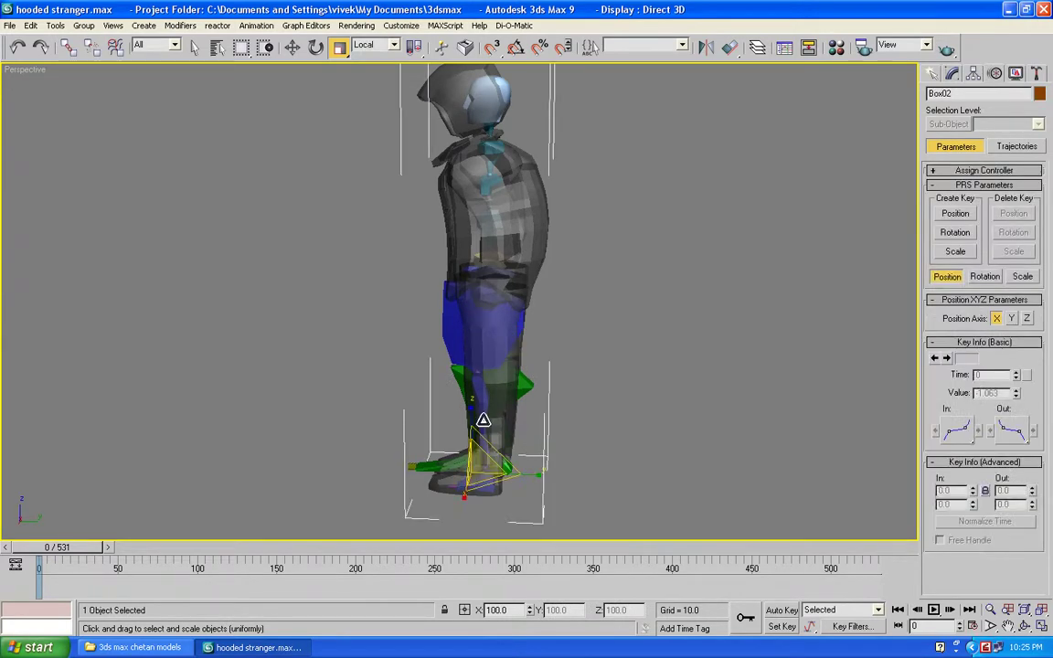
pyautogui.click(477, 402)
pyautogui.moveTo(544, 366); pyautogui.dragTo(658, 361)
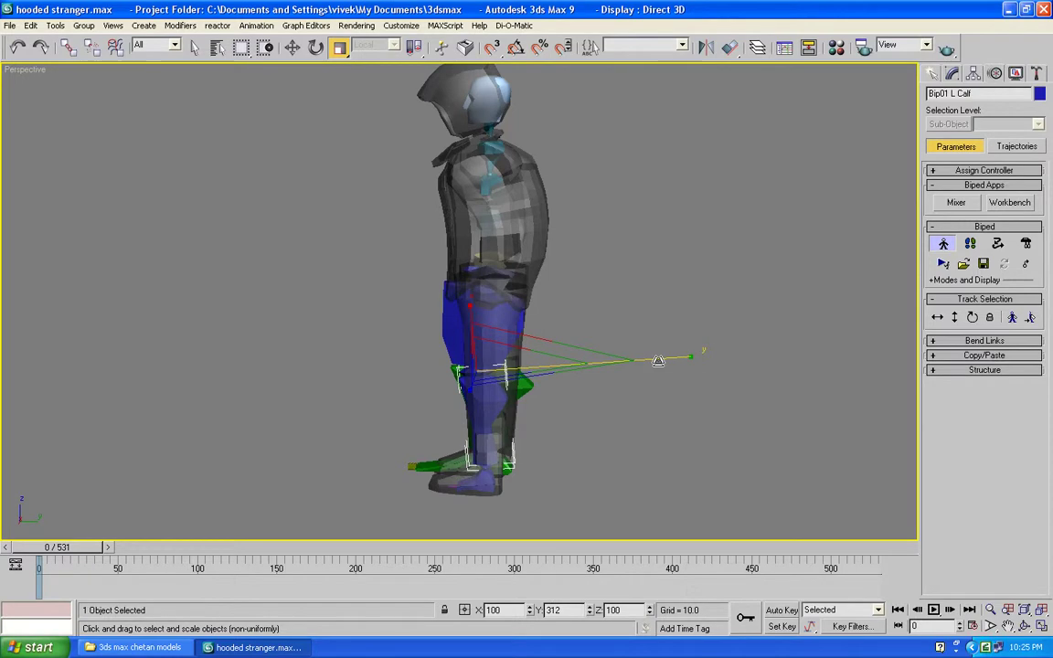
pyautogui.rightClick(658, 361)
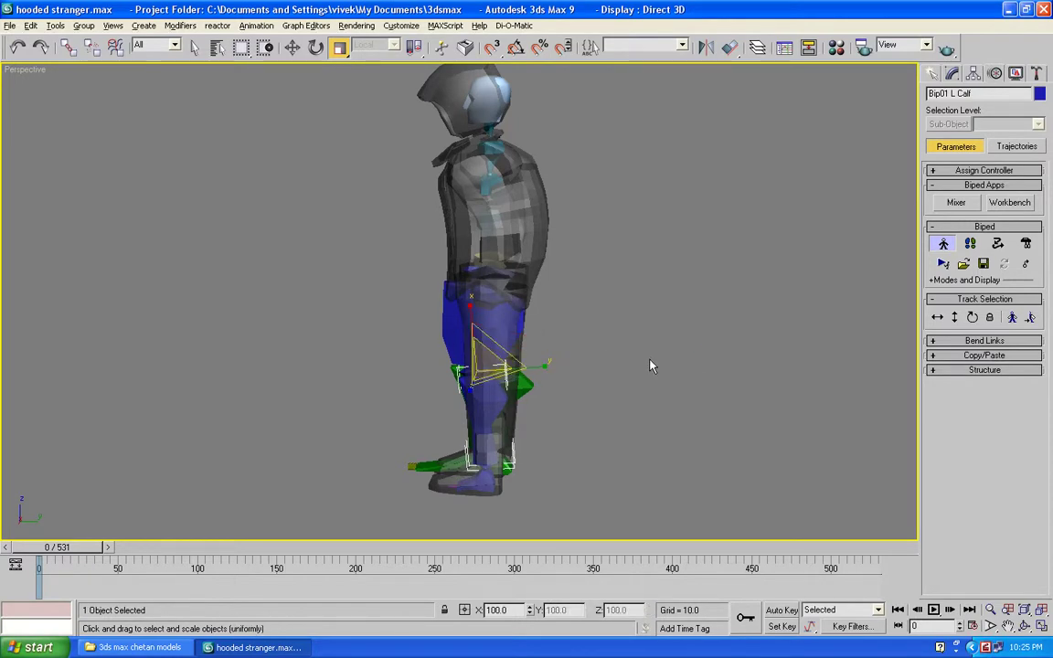
# View the character from the front in the maximized Perspective view and show the biped's Structure settings
pyautogui.hotkey('alt', 'w')
pyautogui.rightClick(598, 244)
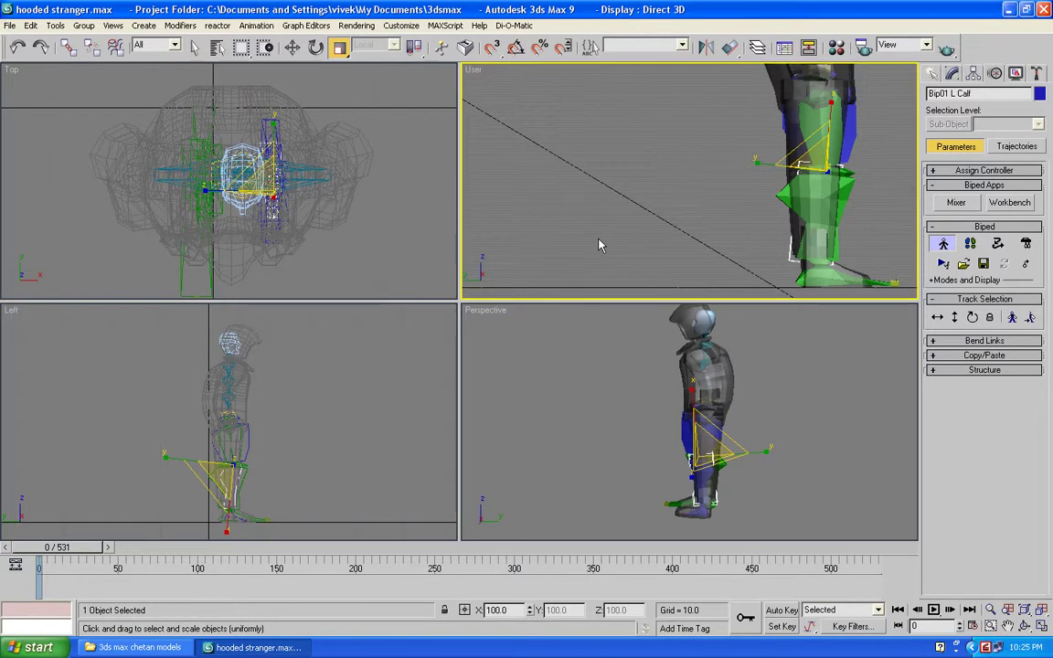
pyautogui.rightClick(598, 395)
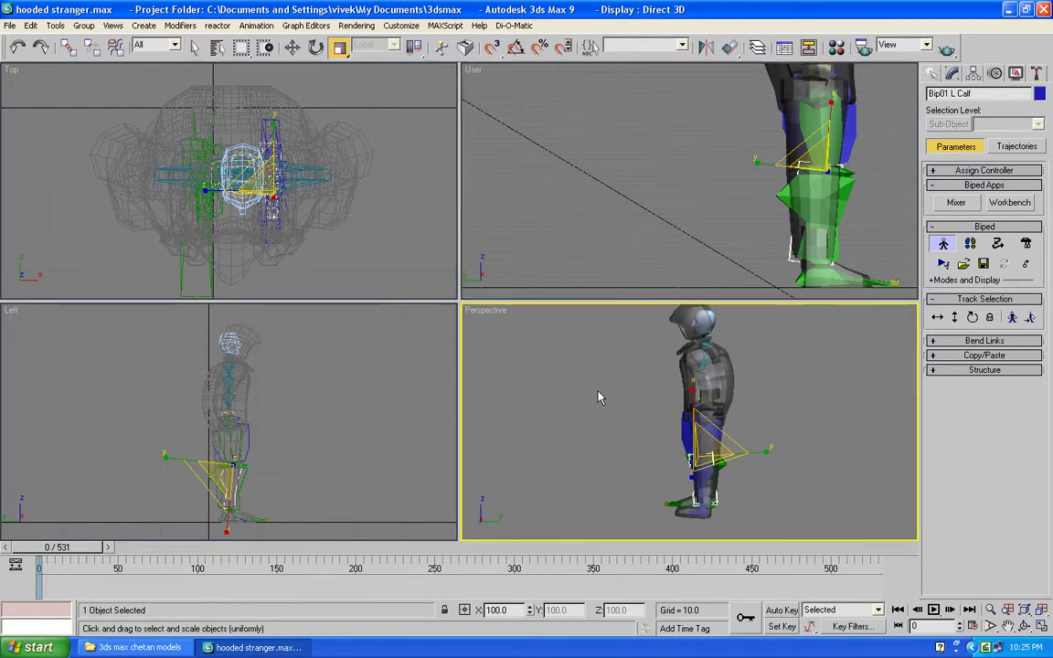
pyautogui.hotkey('alt', 'w')
pyautogui.keyDown('alt'); pyautogui.moveTo(459, 301); pyautogui.dragTo(588, 305, button='middle'); pyautogui.keyUp('alt')
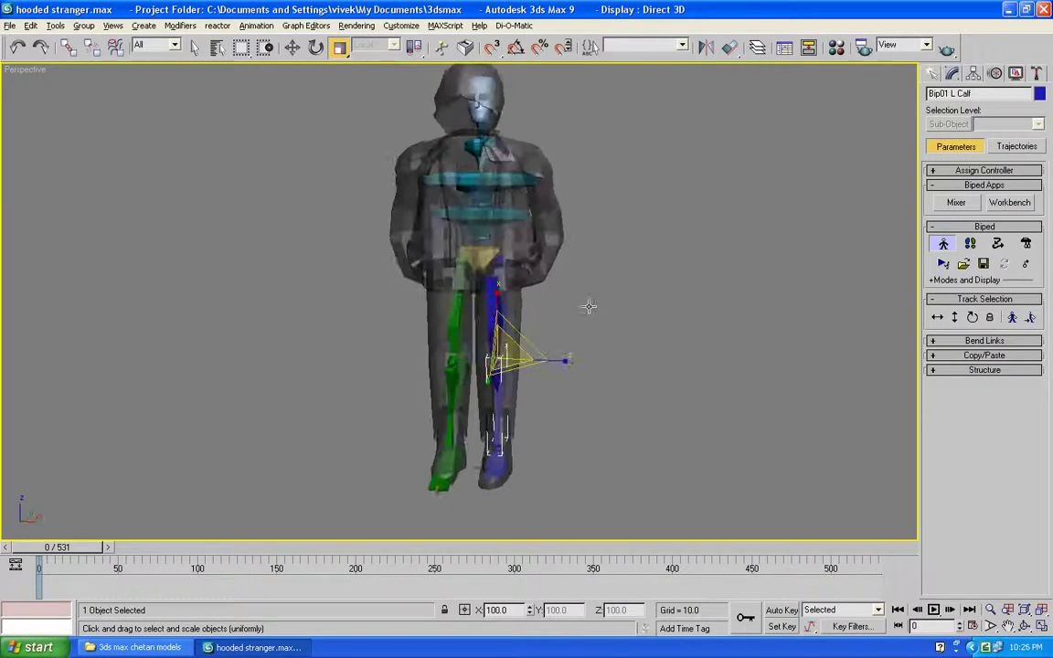
pyautogui.click(933, 371)
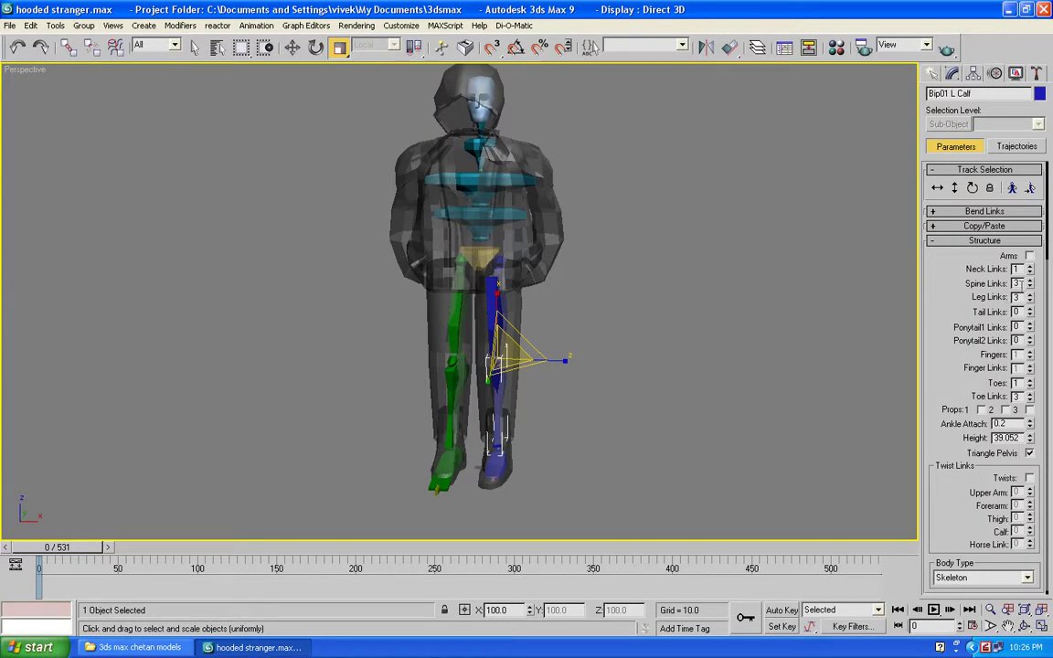
# Select Bip01 Spine2 in the upper chest and scale it to about 201% along its local Z axis
pyautogui.moveTo(599, 249); pyautogui.dragTo(534, 339, button='middle')
pyautogui.scroll(3, 624, 320)
pyautogui.click(533, 339)
pyautogui.press('r')
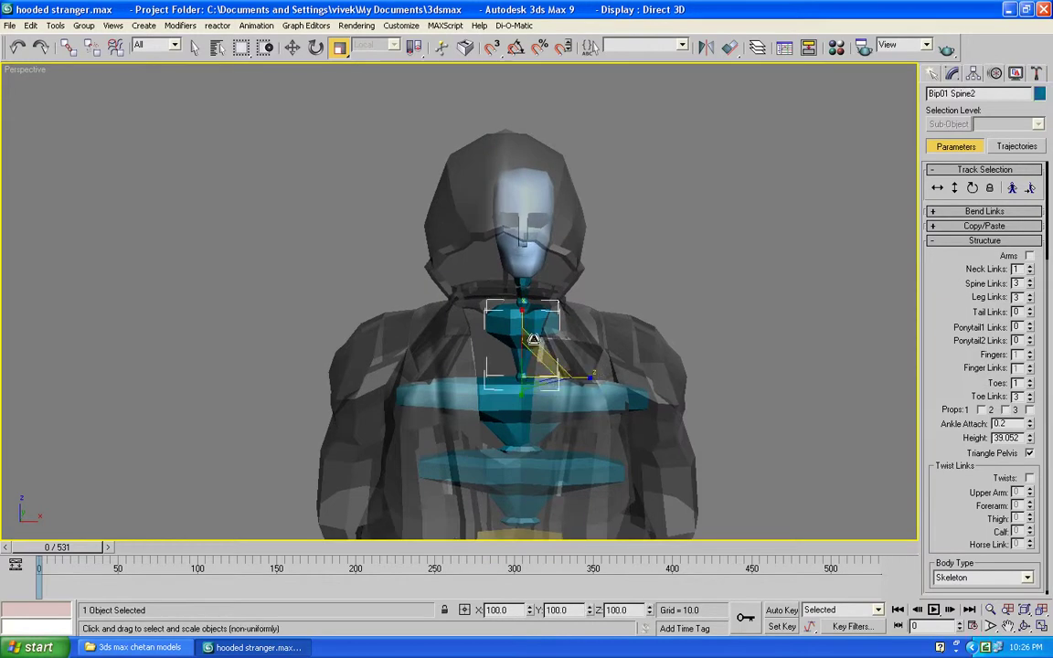
pyautogui.moveTo(594, 375); pyautogui.dragTo(699, 370)
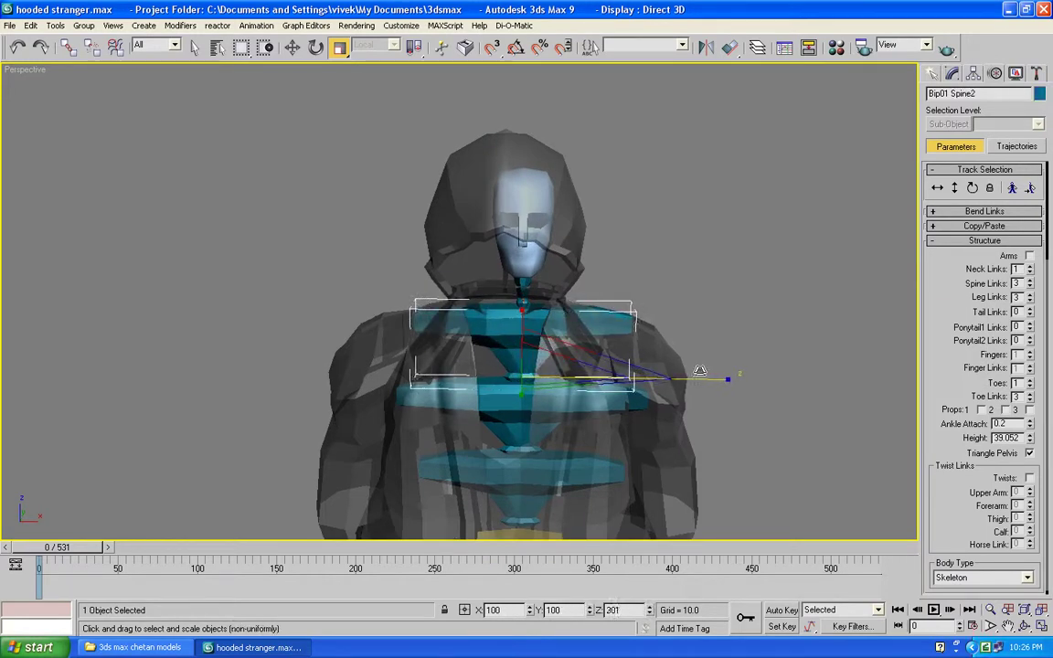
pyautogui.hotkey('ctrl', 'z')
pyautogui.press('r')
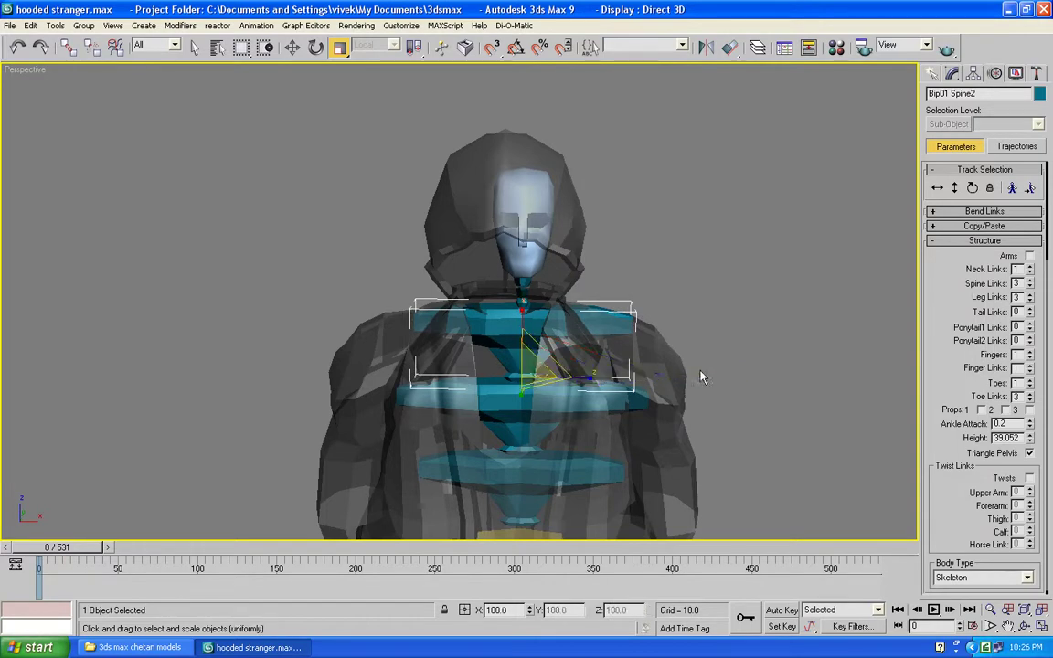
# Select Bip01 Head and widen it along its local Z axis to fill the hood
pyautogui.moveTo(537, 428); pyautogui.dragTo(425, 262, button='middle')
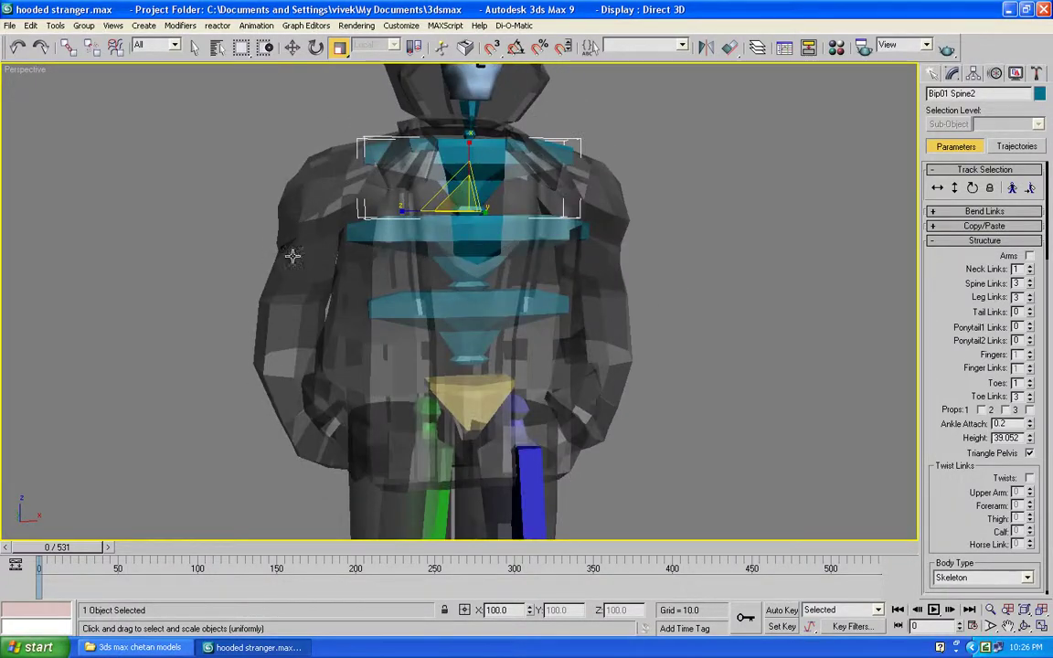
pyautogui.keyDown('alt'); pyautogui.moveTo(638, 273); pyautogui.dragTo(608, 272, button='middle'); pyautogui.keyUp('alt')
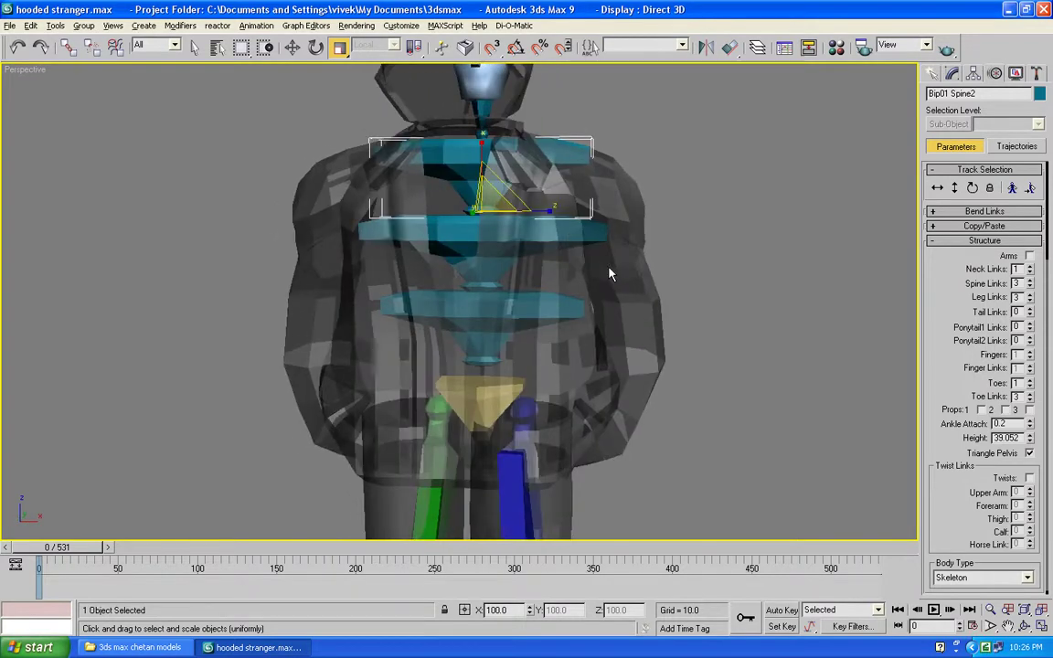
pyautogui.keyDown('alt'); pyautogui.moveTo(548, 238); pyautogui.dragTo(530, 230, button='middle'); pyautogui.keyUp('alt')
pyautogui.moveTo(531, 161); pyautogui.dragTo(534, 302, button='middle')
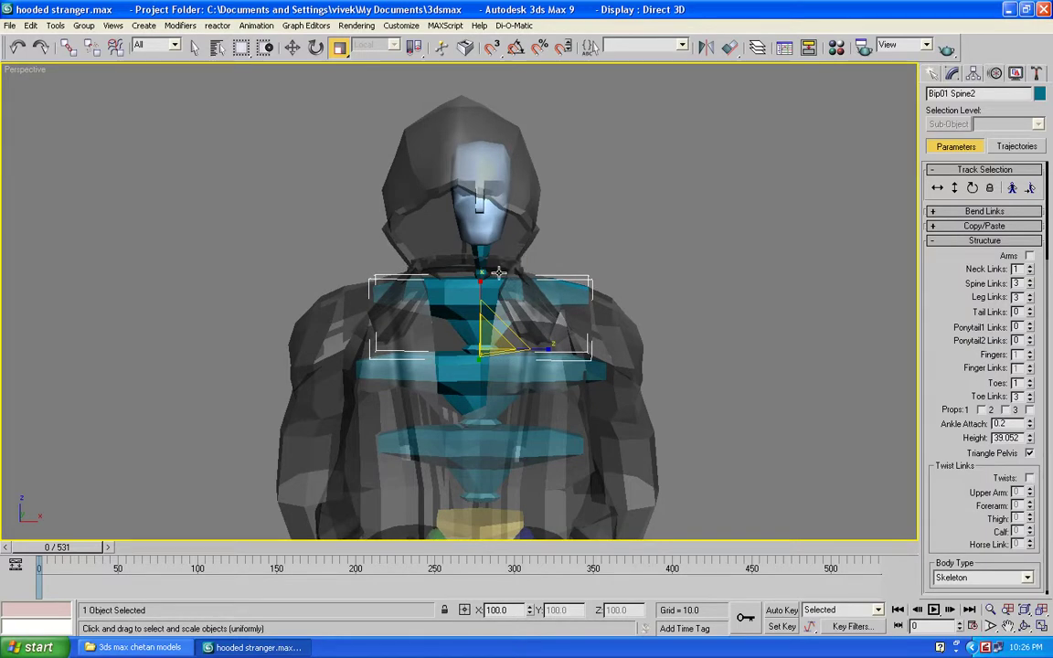
pyautogui.moveTo(501, 282); pyautogui.dragTo(542, 283, button='middle')
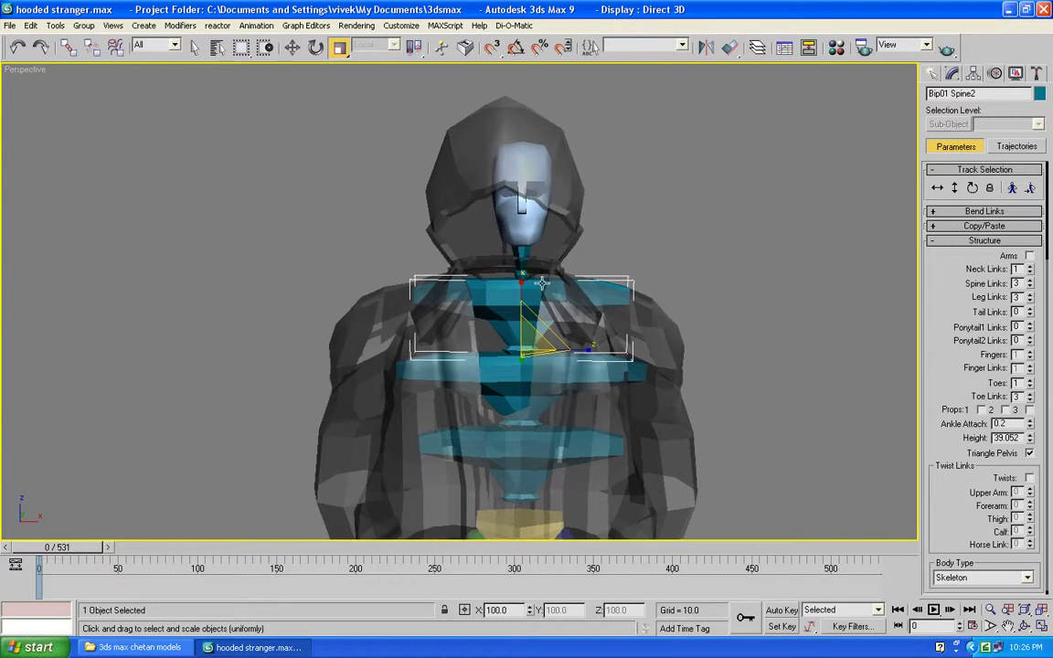
pyautogui.click(529, 234)
pyautogui.moveTo(574, 239); pyautogui.dragTo(694, 240)
pyautogui.scroll(-10, 560, 214)
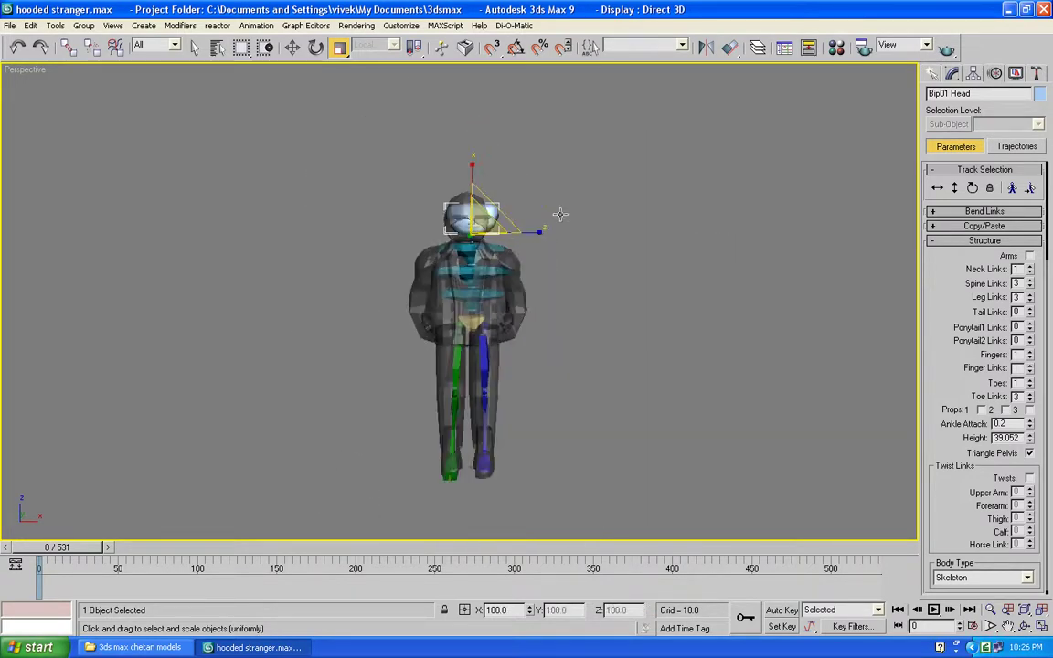
pyautogui.scroll(3, 560, 214)
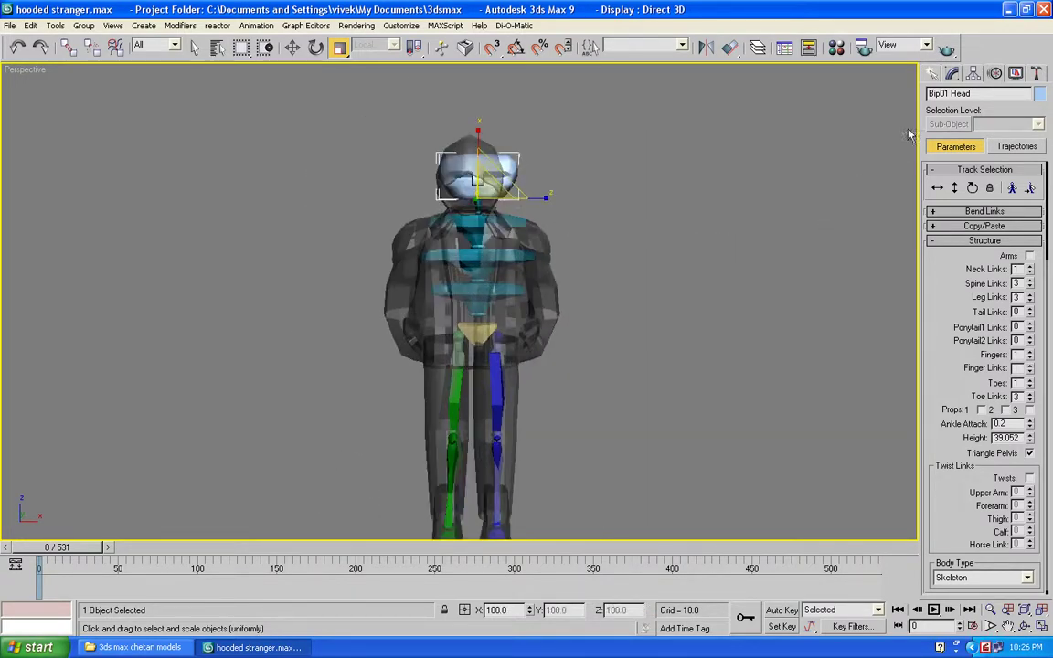
# Deselect the biped's head and change the User viewport to the Front view
pyautogui.click(931, 74)
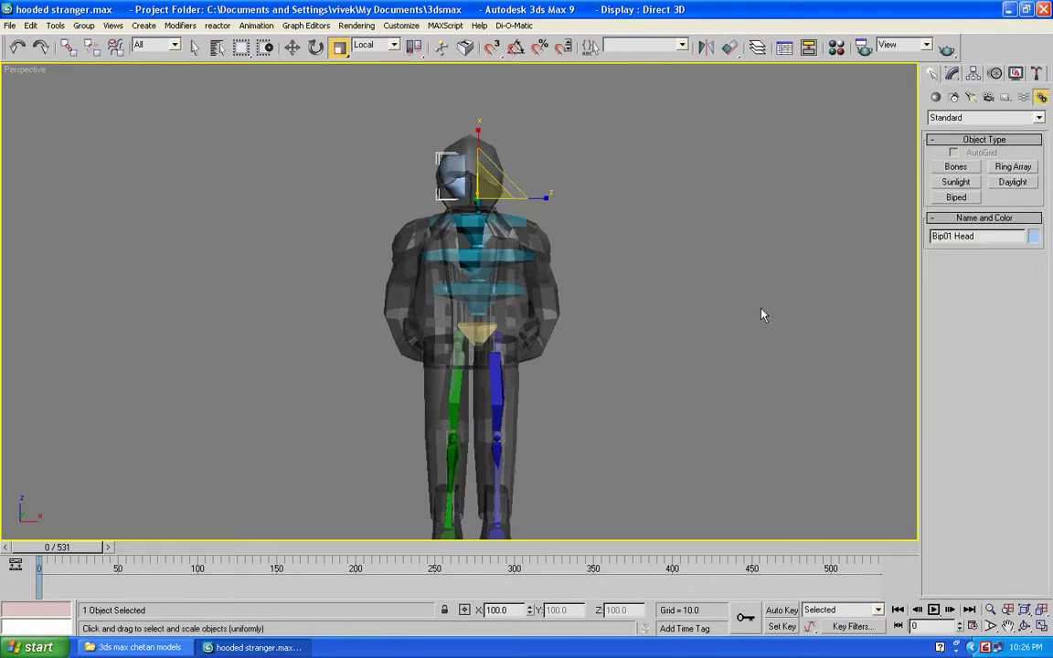
pyautogui.hotkey('alt', 'w')
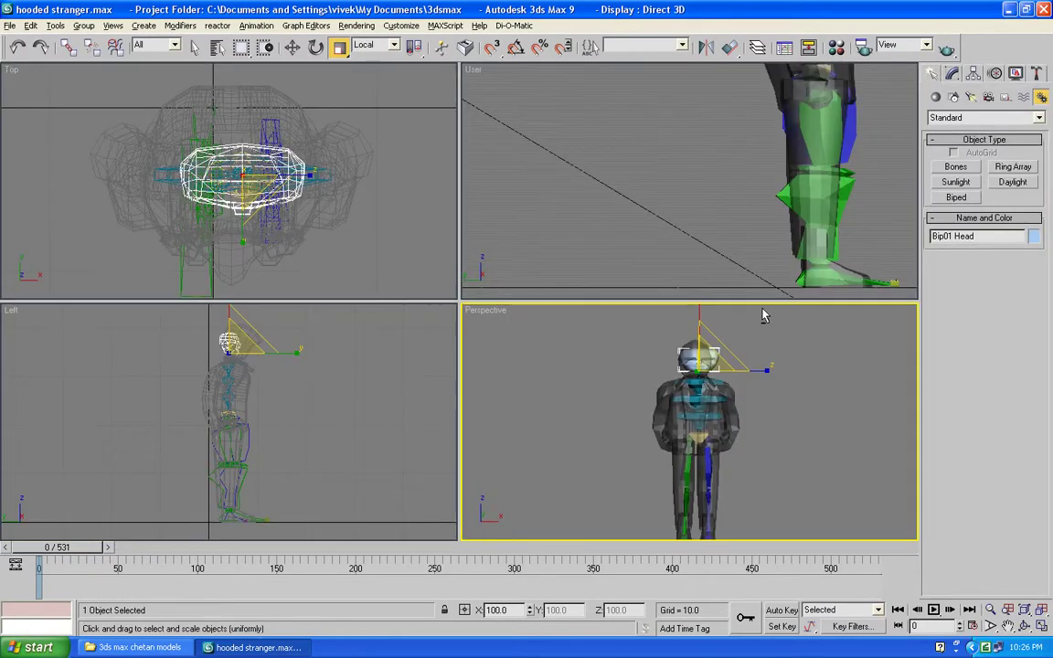
pyautogui.keyDown('alt'); pyautogui.rightClick(779, 419); pyautogui.keyUp('alt')
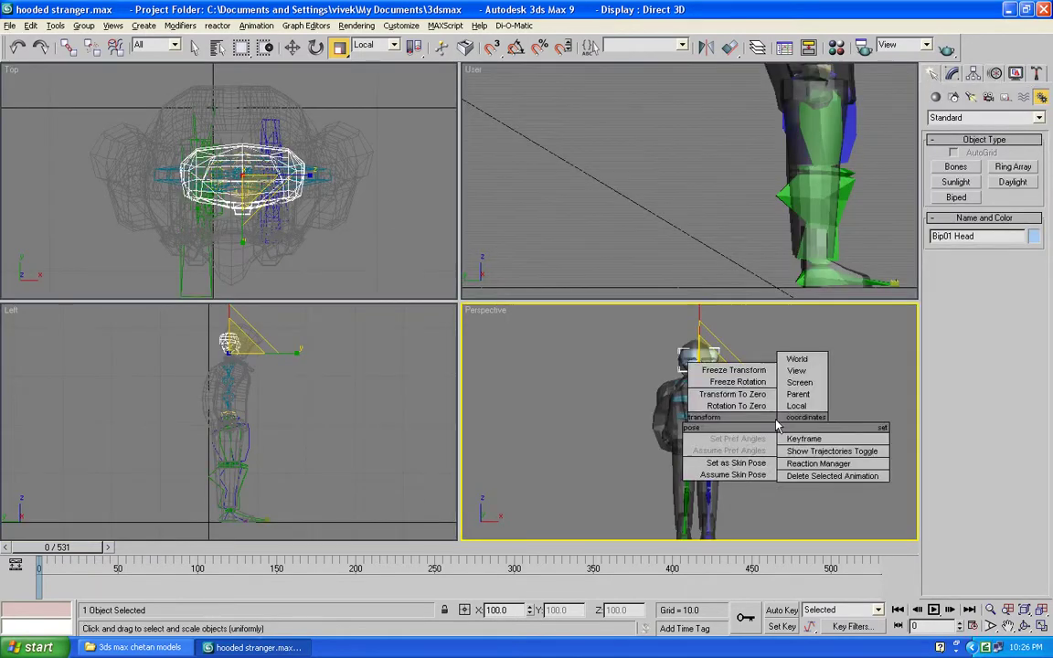
pyautogui.click(678, 254)
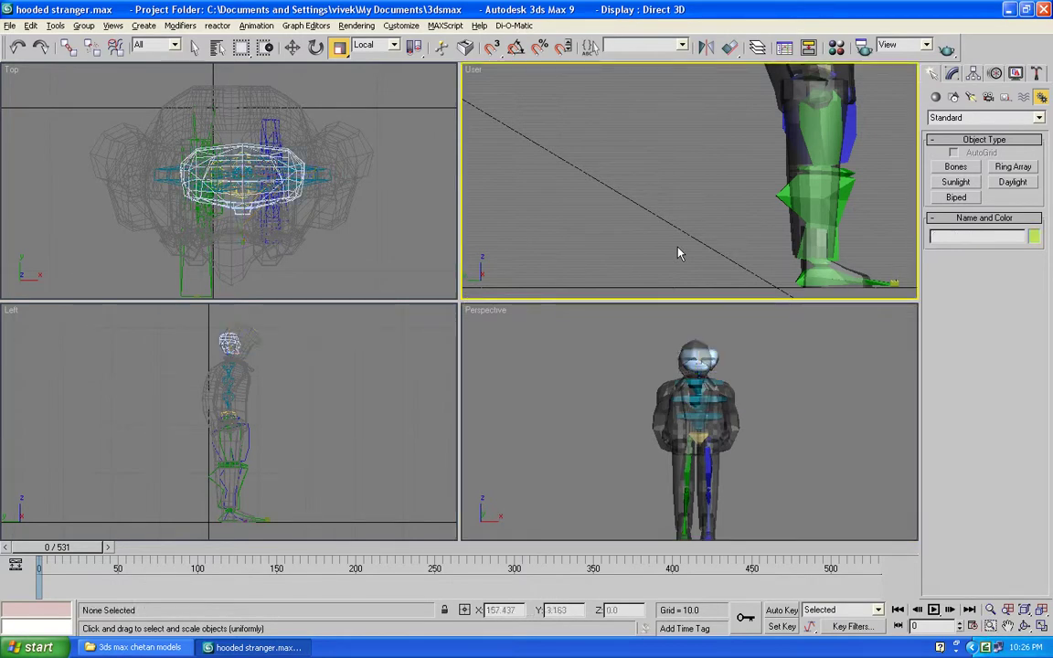
pyautogui.press('f')
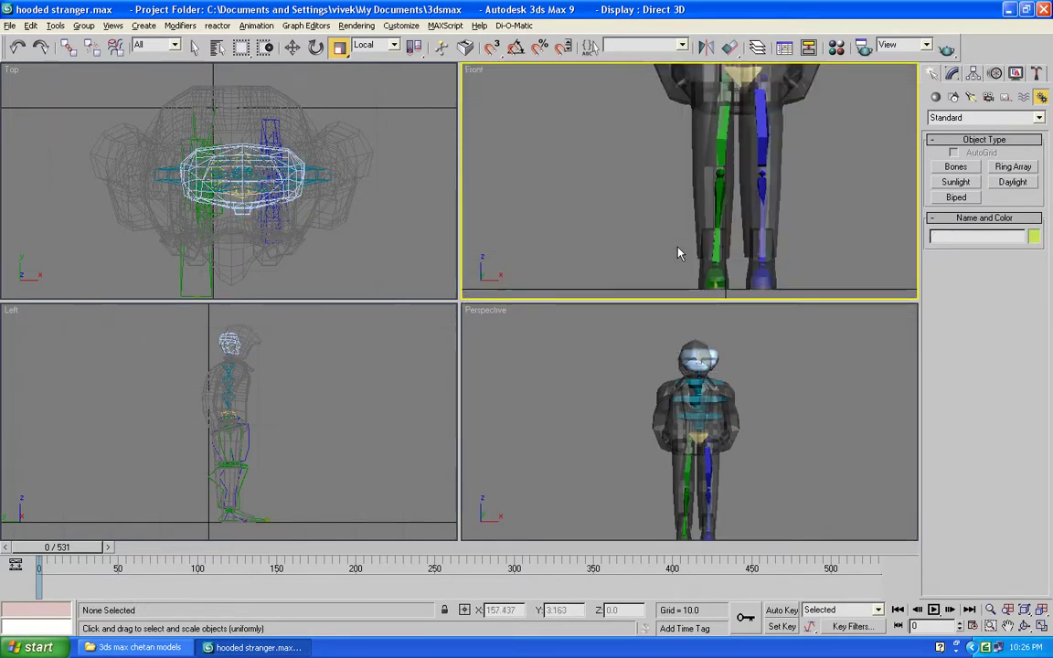
pyautogui.click(760, 407)
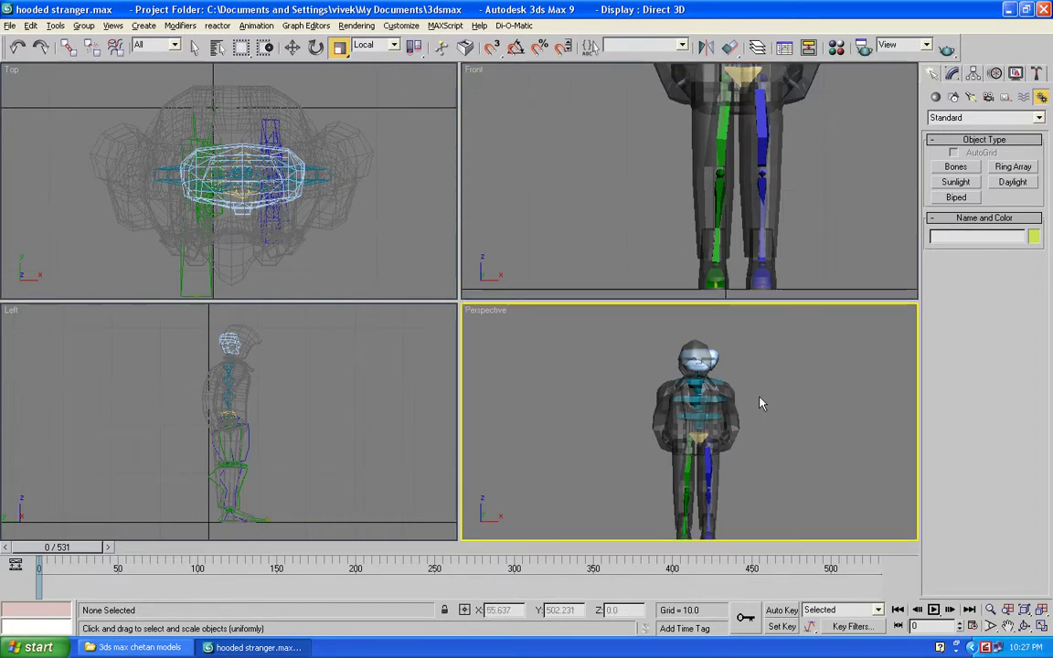
# Select the character mesh Box02 by name, working in the maximized Perspective view
pyautogui.hotkey('alt', 'w')
pyautogui.moveTo(585, 286)
pyautogui.keyDown('alt'); pyautogui.mouseDown(button='middle')
pyautogui.moveTo(670, 289)
pyautogui.moveTo(604, 286)
pyautogui.mouseUp(button='middle'); pyautogui.keyUp('alt')
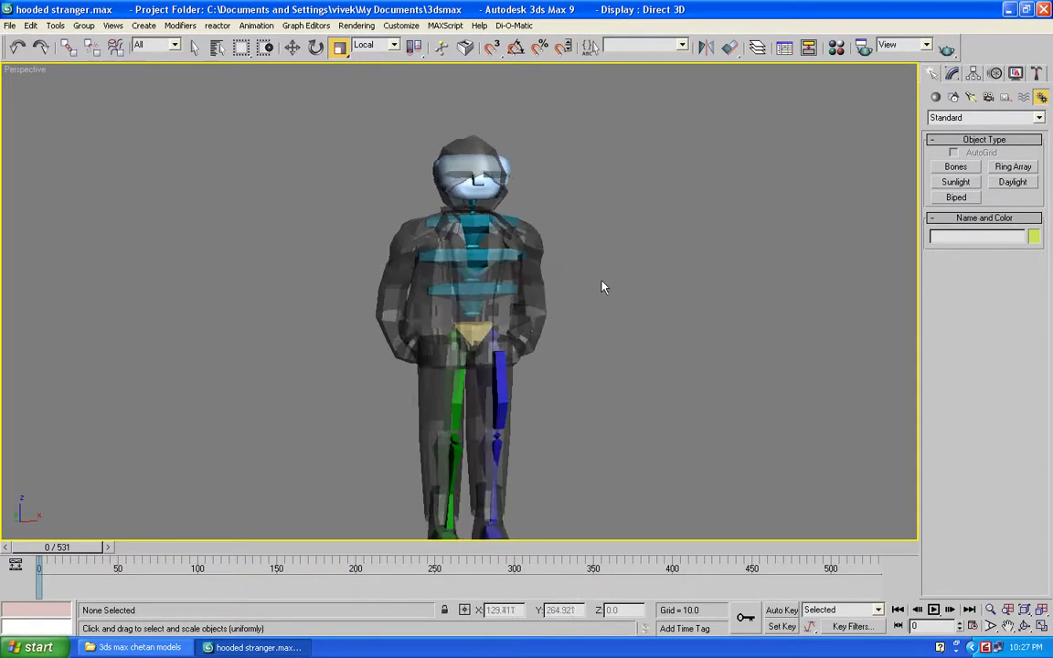
pyautogui.click(536, 280)
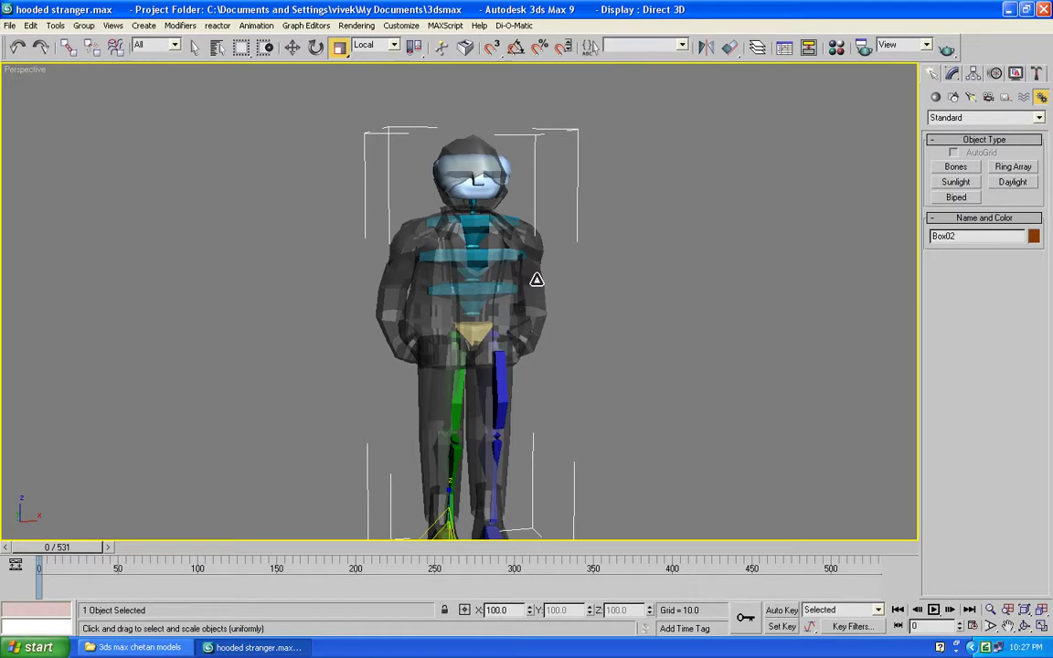
pyautogui.press('h')
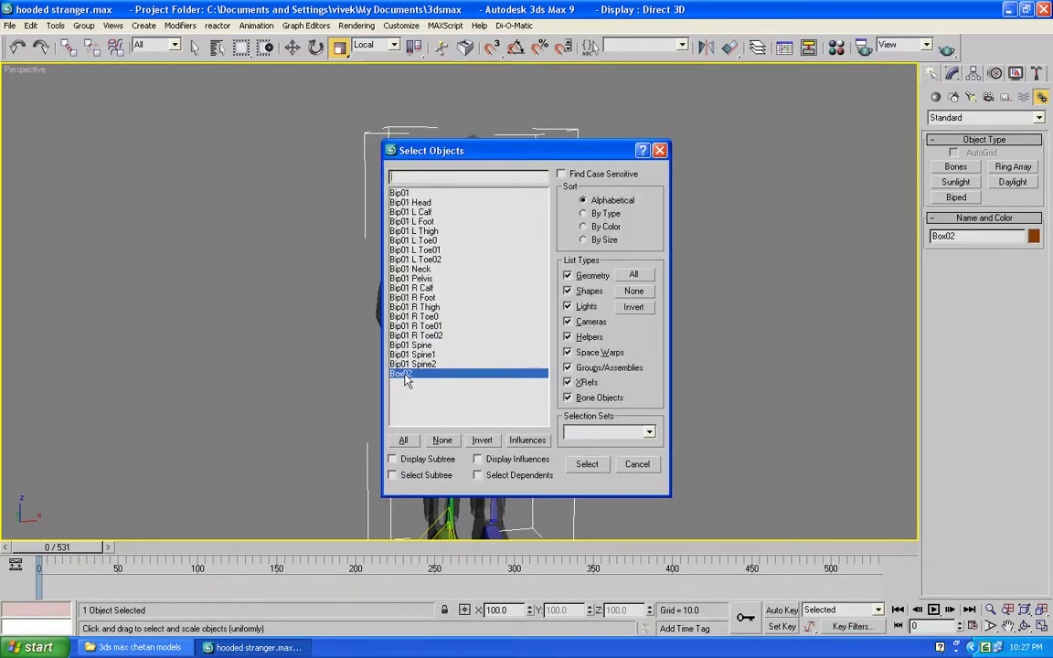
pyautogui.click(585, 466)
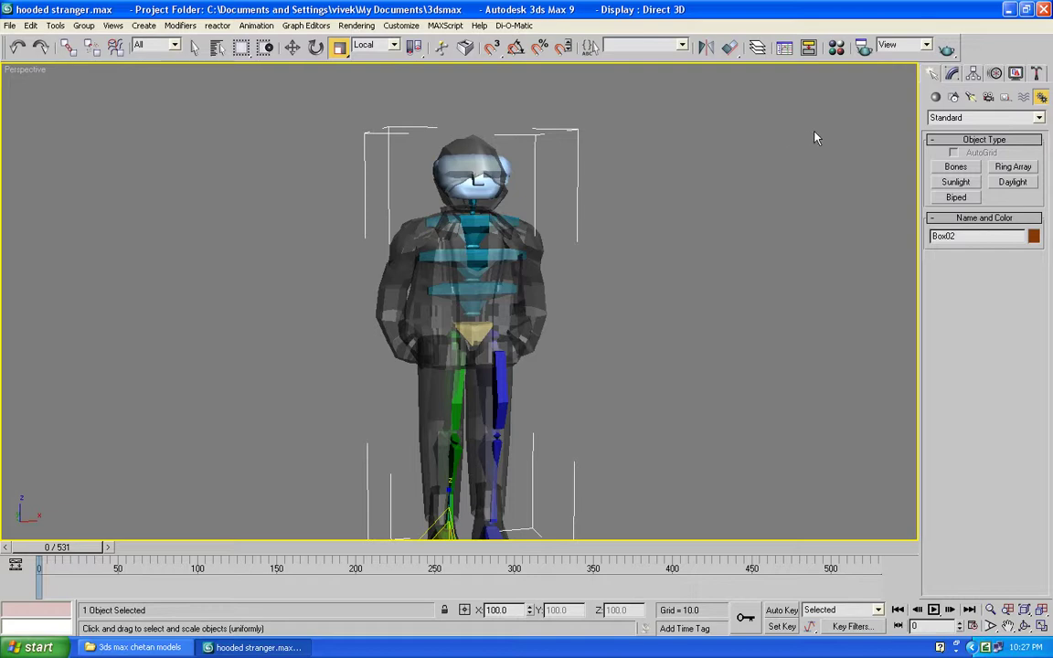
# Add the Physique modifier to the Box02 mesh above its Editable Poly
pyautogui.click(952, 74)
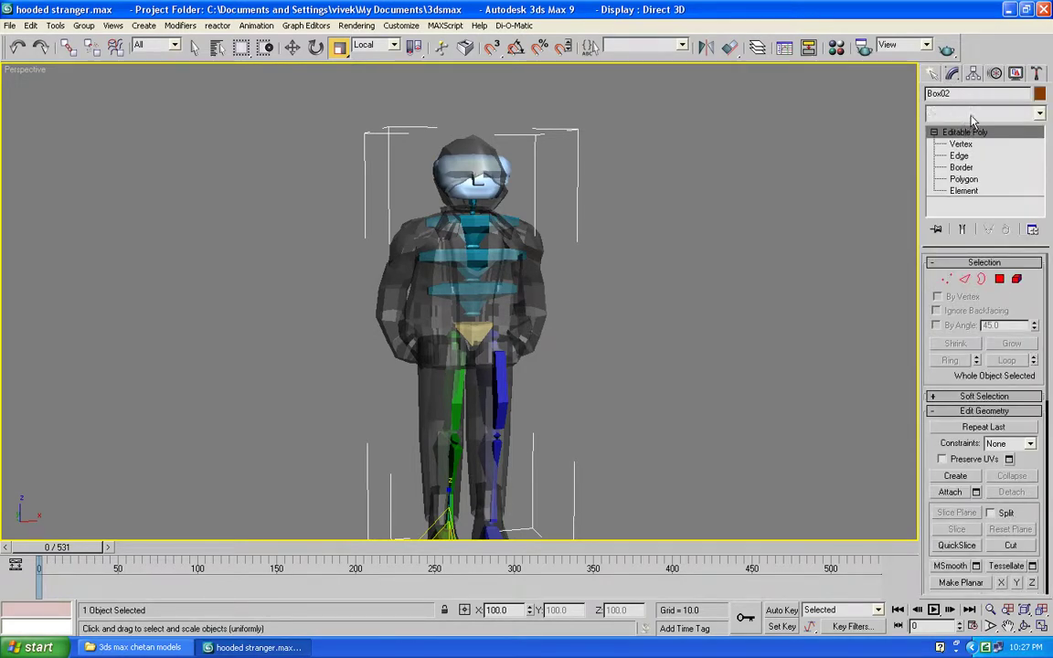
pyautogui.click(972, 115)
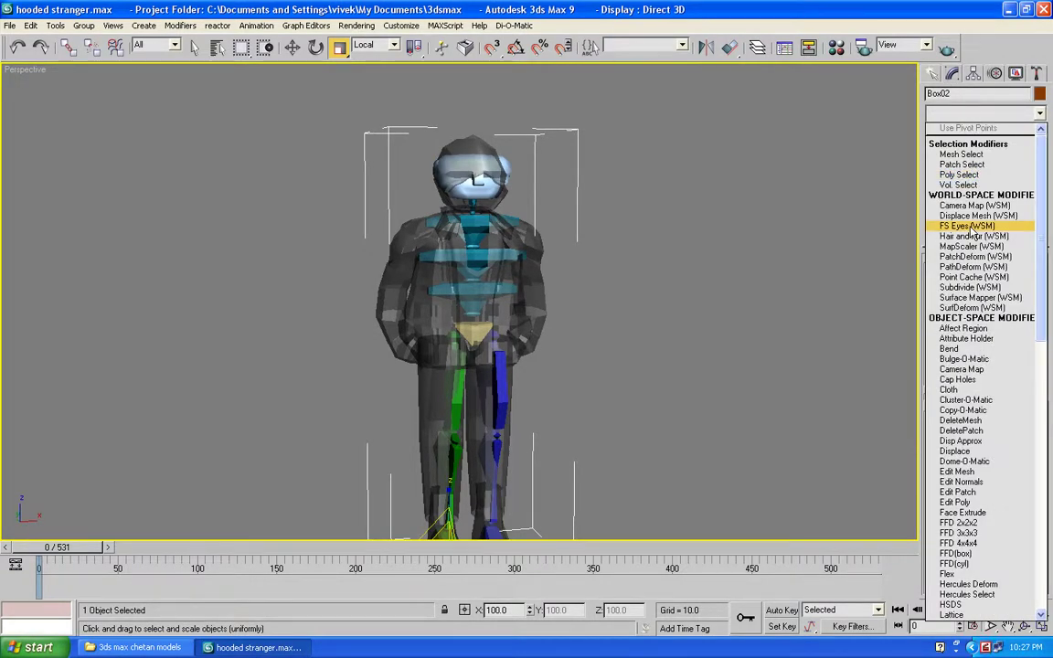
pyautogui.scroll(-4, 972, 235)
pyautogui.scroll(-10, 973, 235)
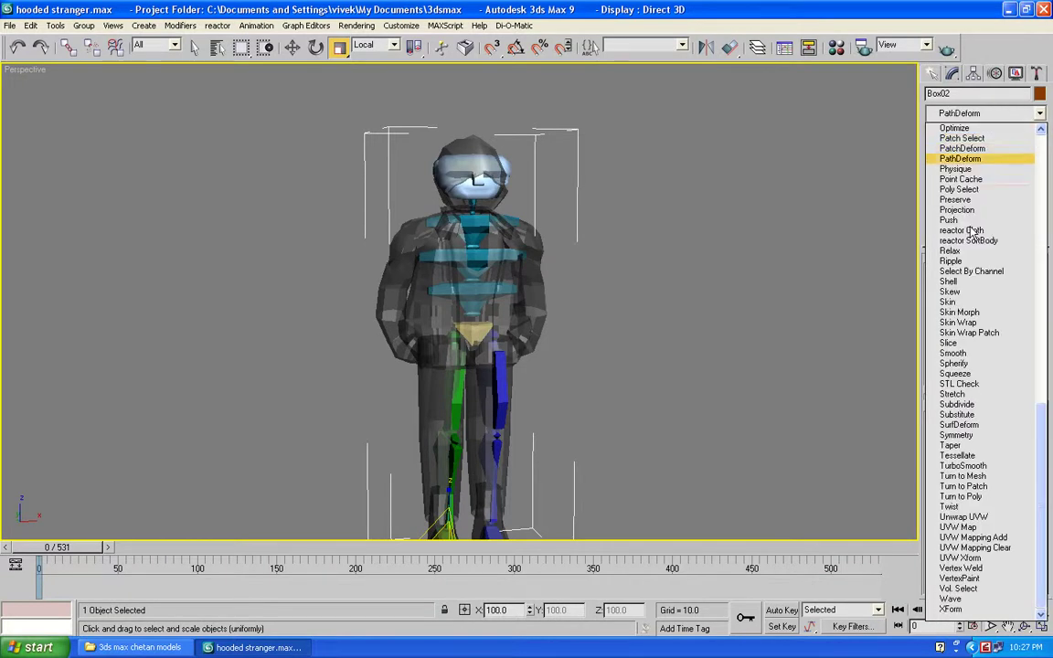
pyautogui.scroll(15, 972, 234)
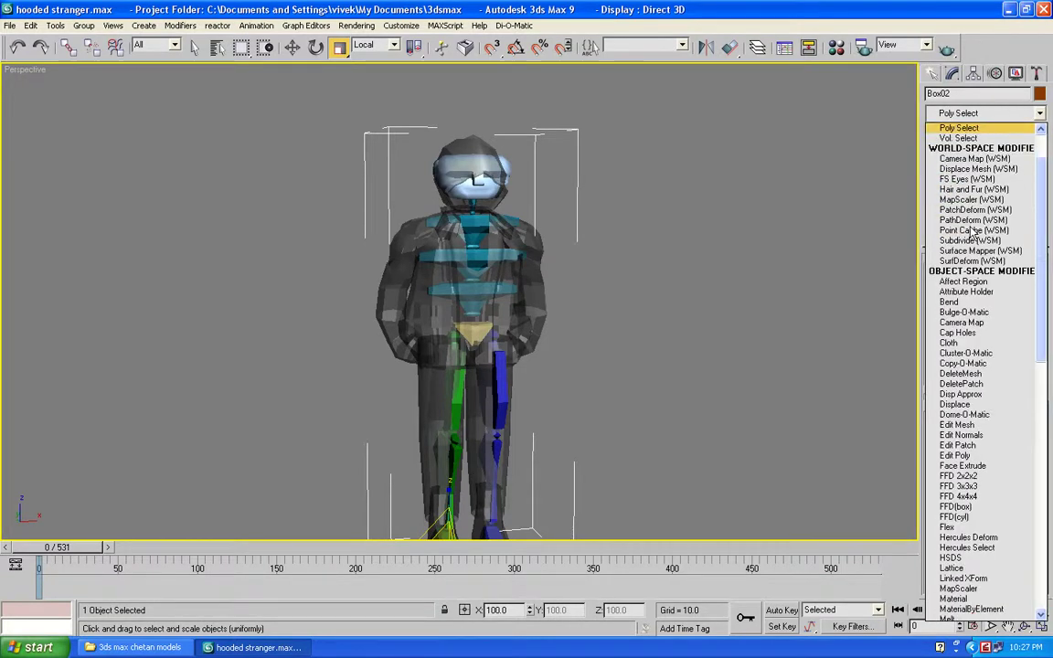
pyautogui.scroll(-15, 972, 234)
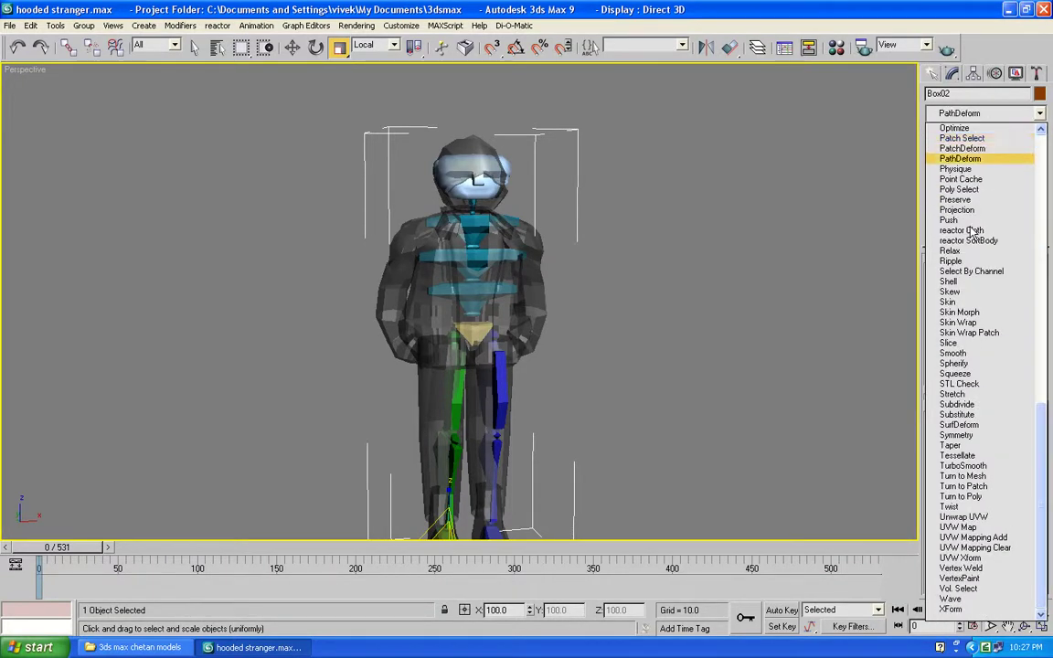
pyautogui.click(955, 169)
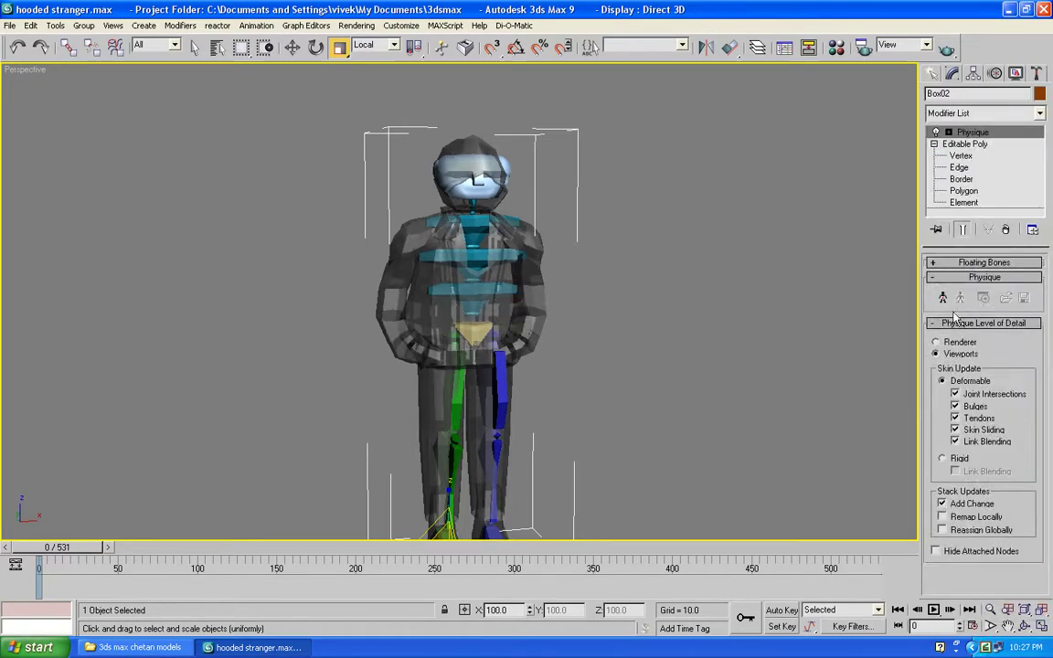
# Attach the Box02 mesh's Physique modifier to the biped's root node Bip01, with default initialization, and expand the modifier's sub-object levels
pyautogui.click(943, 299)
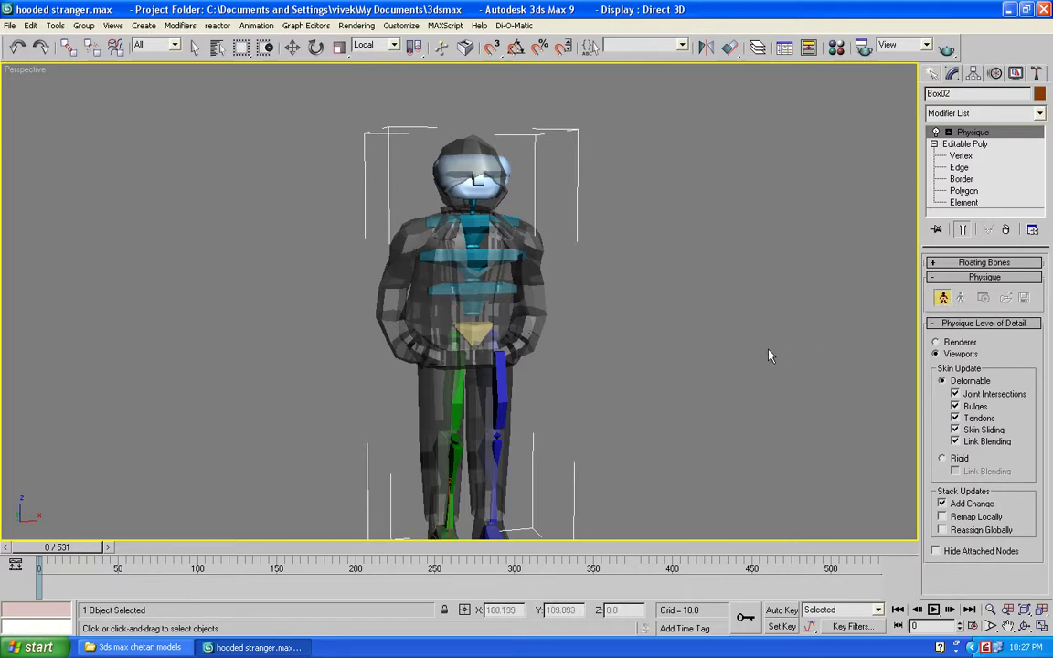
pyautogui.press('h')
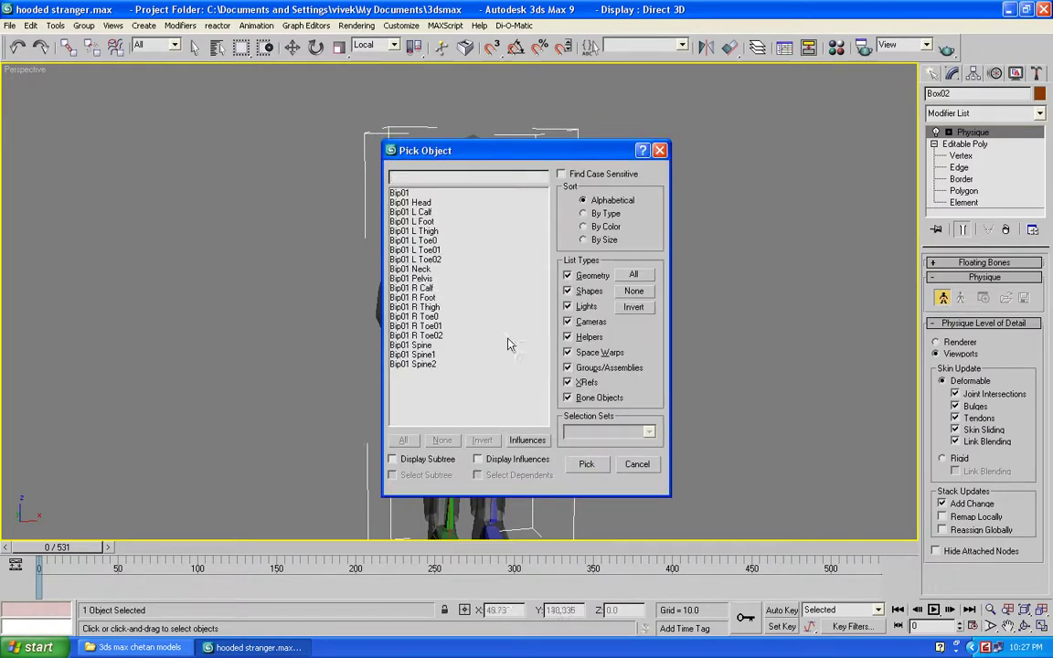
pyautogui.click(400, 193)
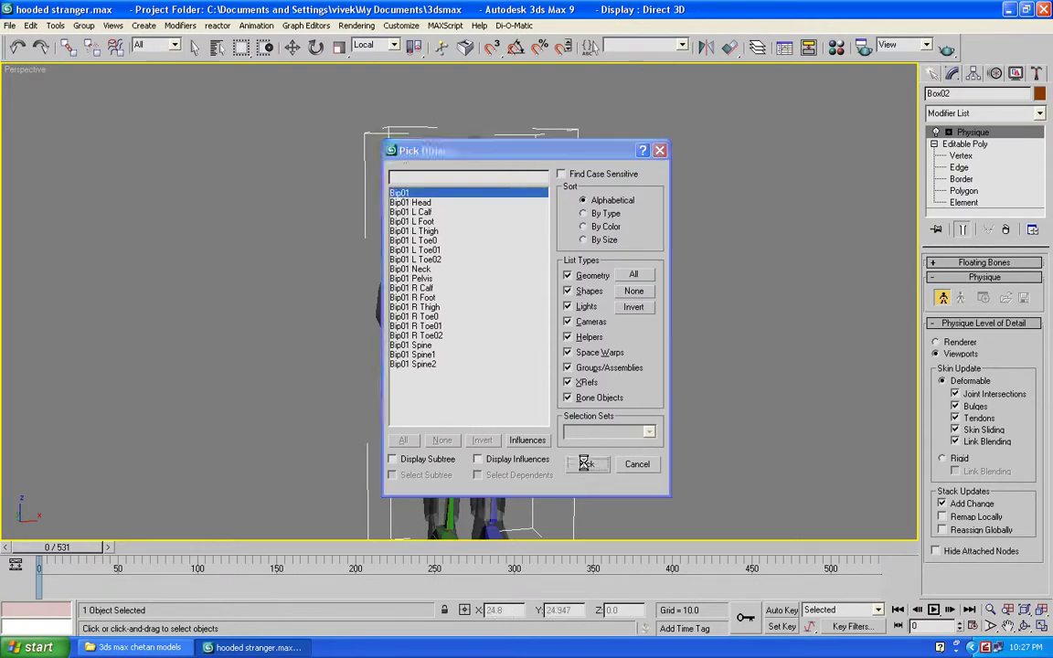
pyautogui.click(586, 464)
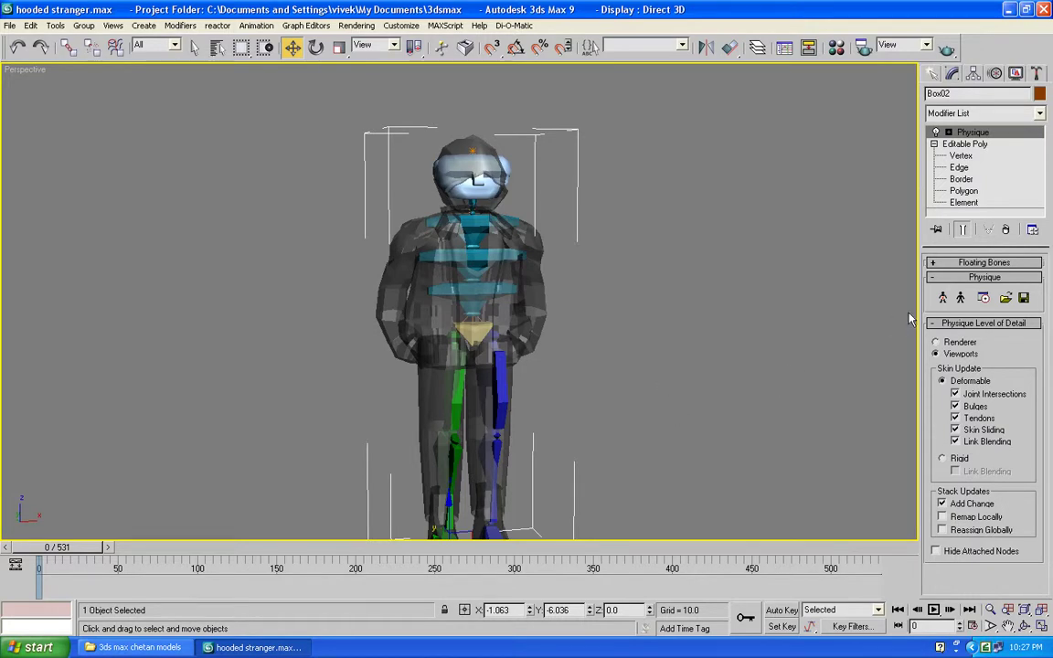
pyautogui.click(948, 133)
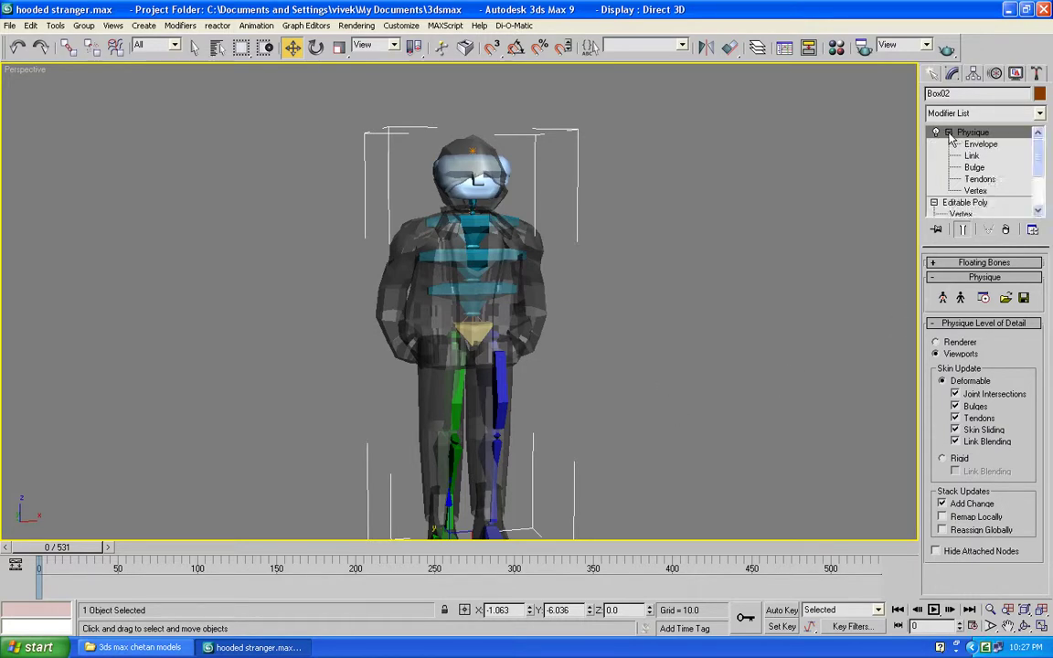
# Move the biped's right foot, Bip01 R Foot, slightly along Z to test how the mesh deforms, checking it from the side
pyautogui.click(931, 73)
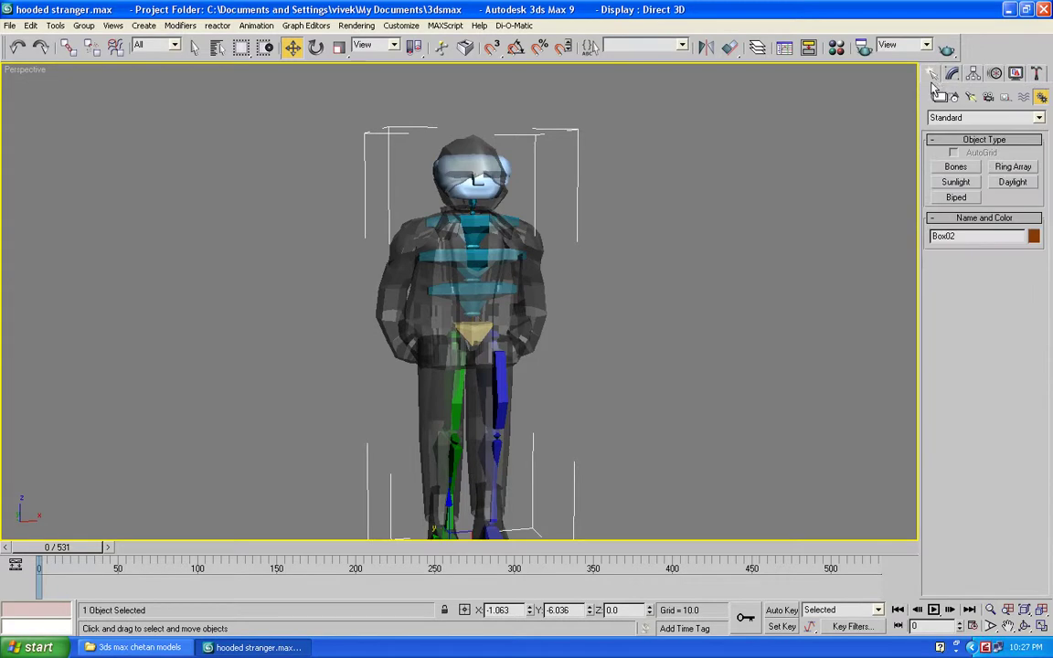
pyautogui.moveTo(578, 333); pyautogui.dragTo(608, 247, button='middle')
pyautogui.click(471, 459)
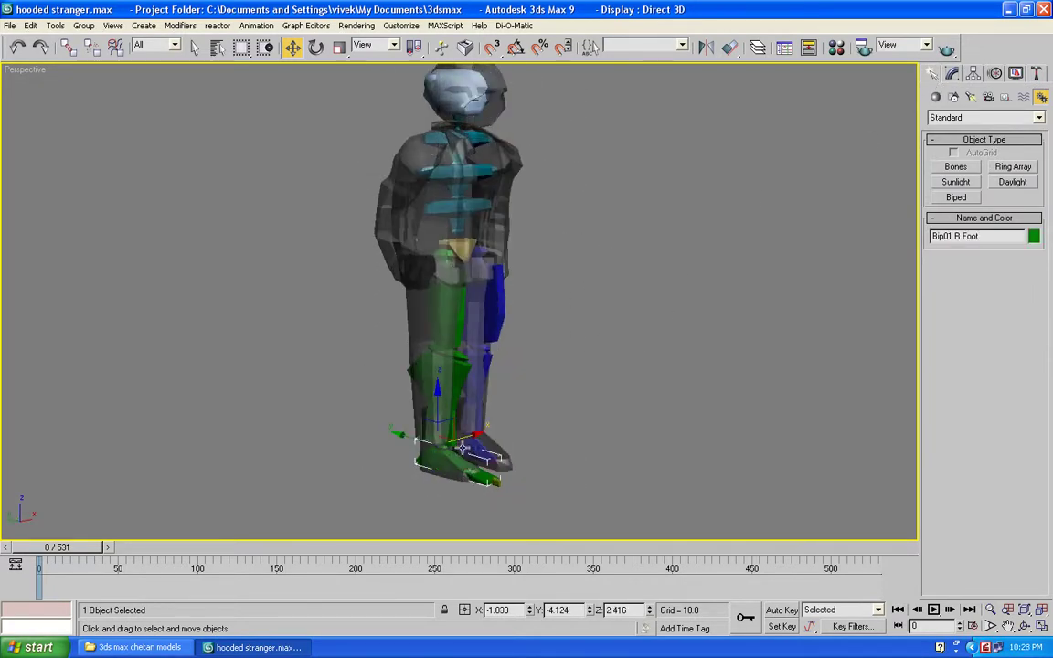
pyautogui.moveTo(438, 404)
pyautogui.mouseDown()
pyautogui.moveTo(440, 304)
pyautogui.moveTo(441, 411)
pyautogui.moveTo(443, 324)
pyautogui.moveTo(442, 393)
pyautogui.mouseUp()
pyautogui.keyDown('alt'); pyautogui.moveTo(619, 432); pyautogui.dragTo(521, 439, button='middle'); pyautogui.keyUp('alt')
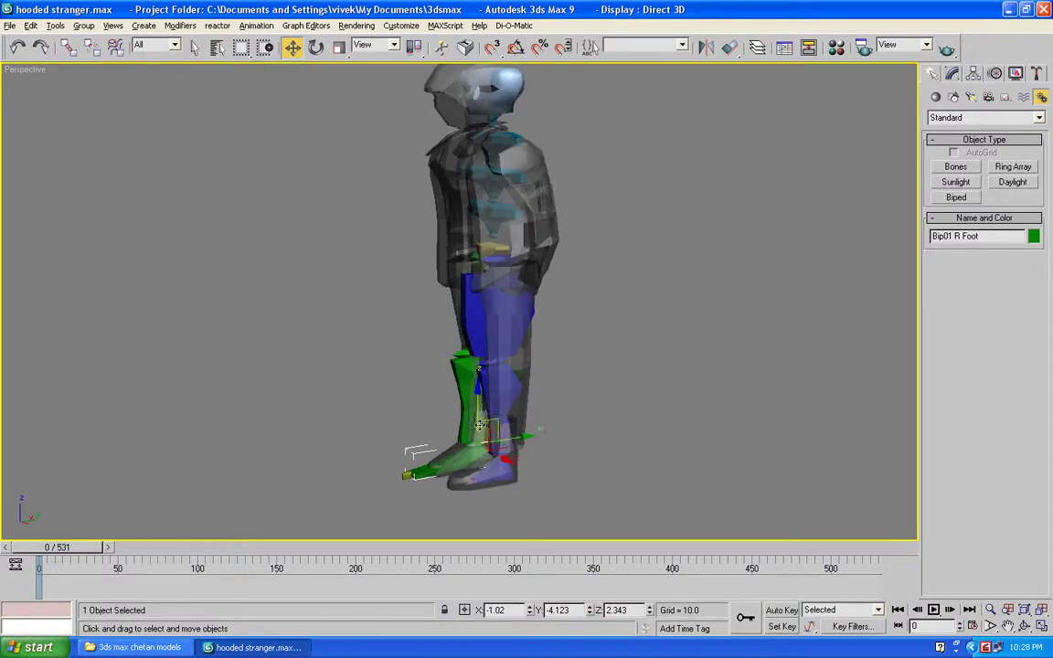
pyautogui.click(489, 473)
pyautogui.moveTo(459, 428); pyautogui.dragTo(459, 399)
pyautogui.hotkey('ctrl', 'z')
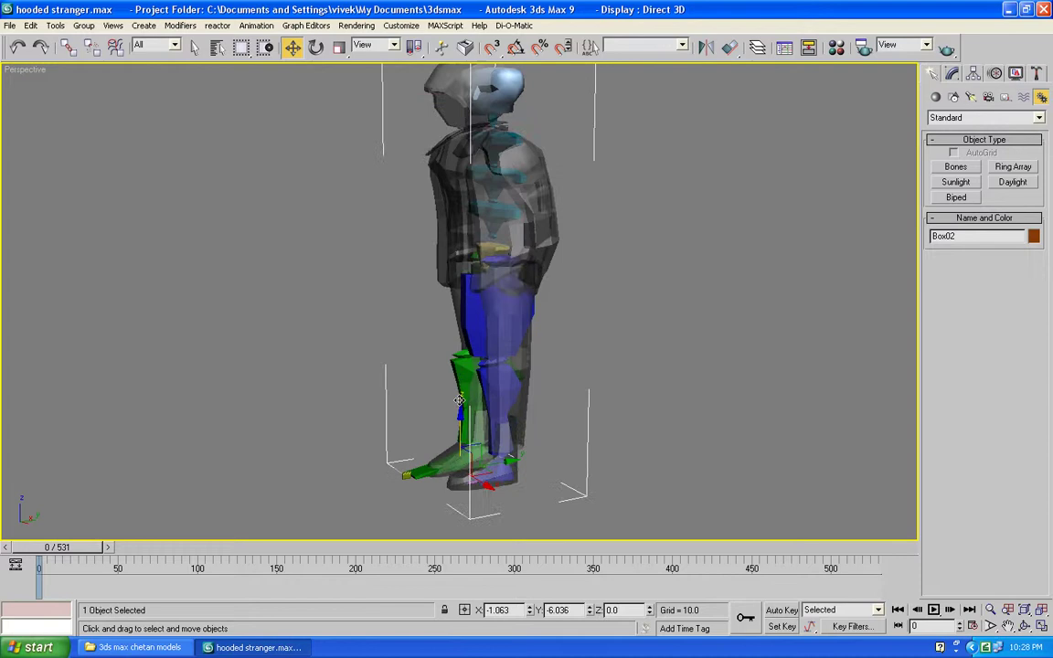
# Nudge Bip01 L Foot vertically to test the binding and stretch it along its local Y axis to about 181 percent
pyautogui.click(493, 479)
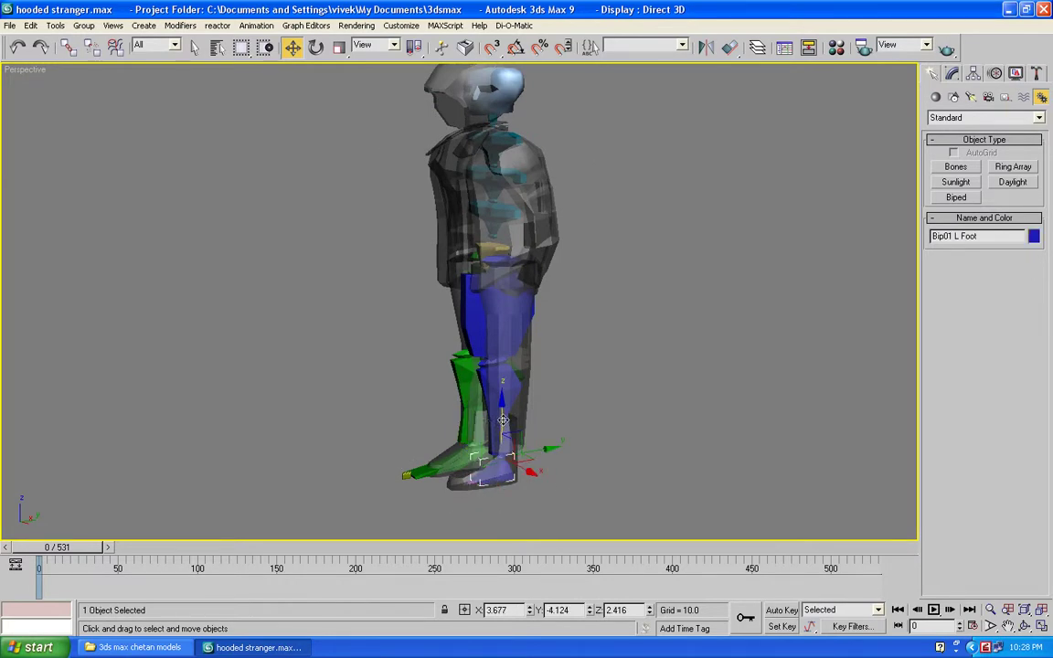
pyautogui.moveTo(503, 420)
pyautogui.mouseDown()
pyautogui.moveTo(503, 357)
pyautogui.moveTo(502, 423)
pyautogui.mouseUp()
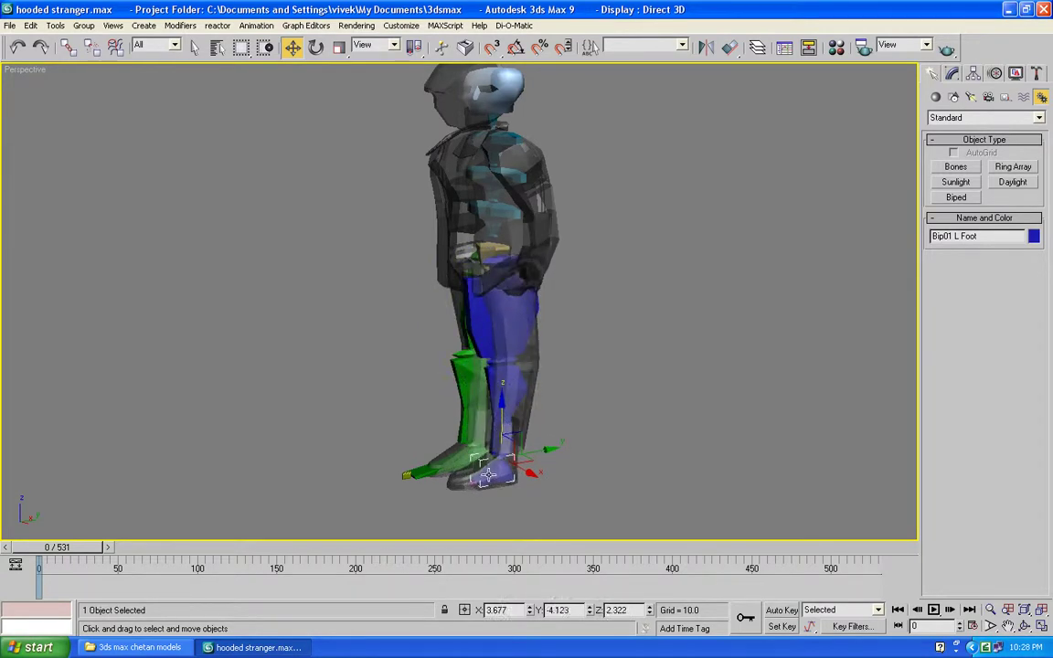
pyautogui.click(338, 47)
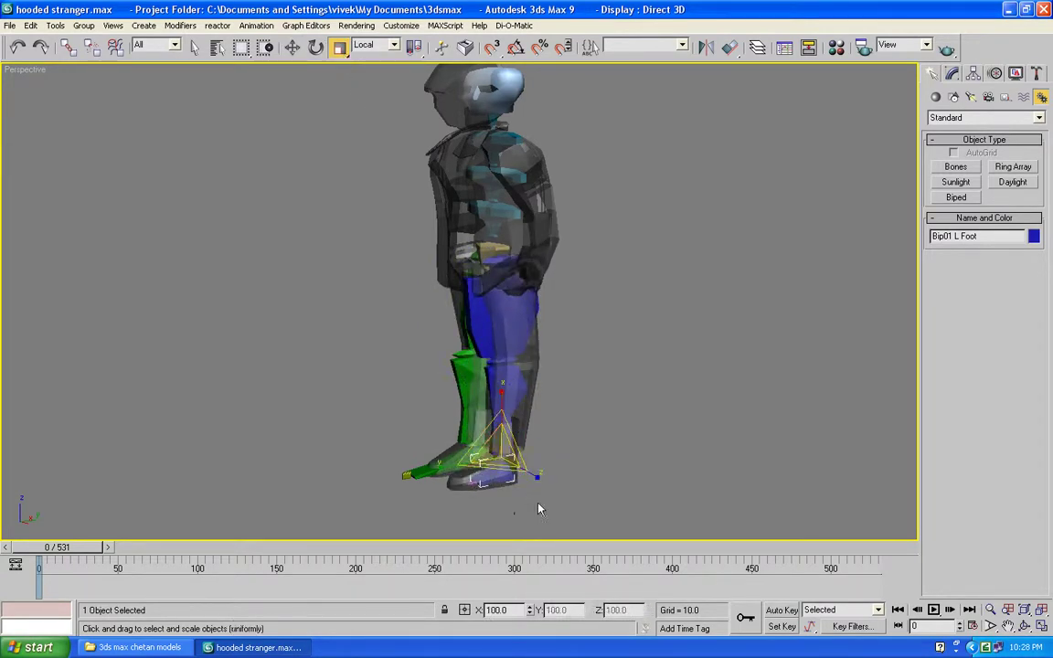
pyautogui.moveTo(466, 466); pyautogui.dragTo(423, 467)
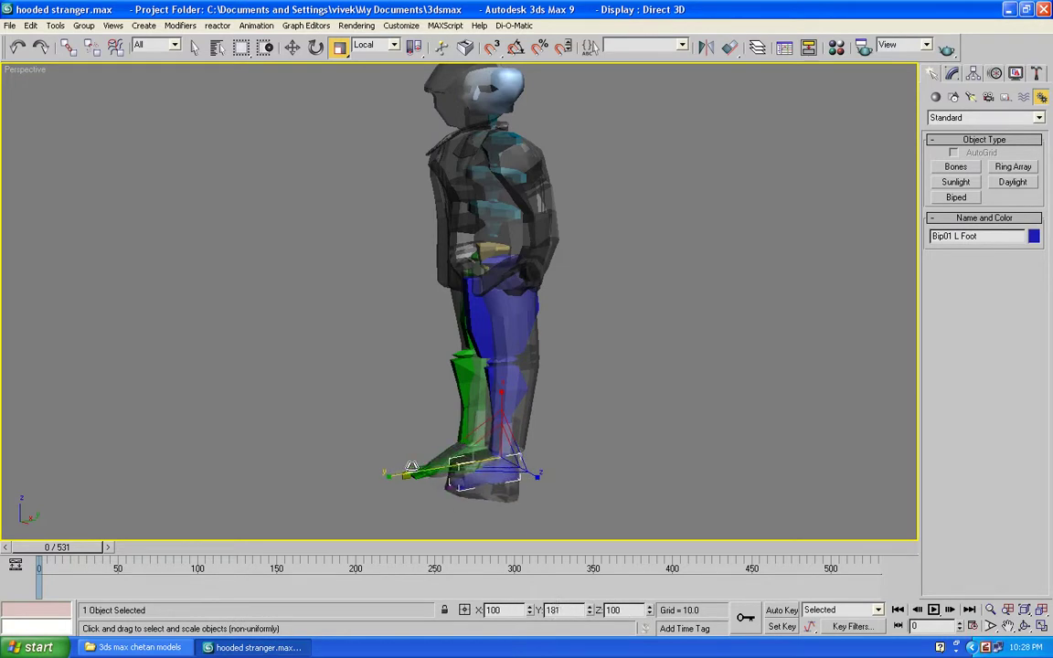
pyautogui.press('w')
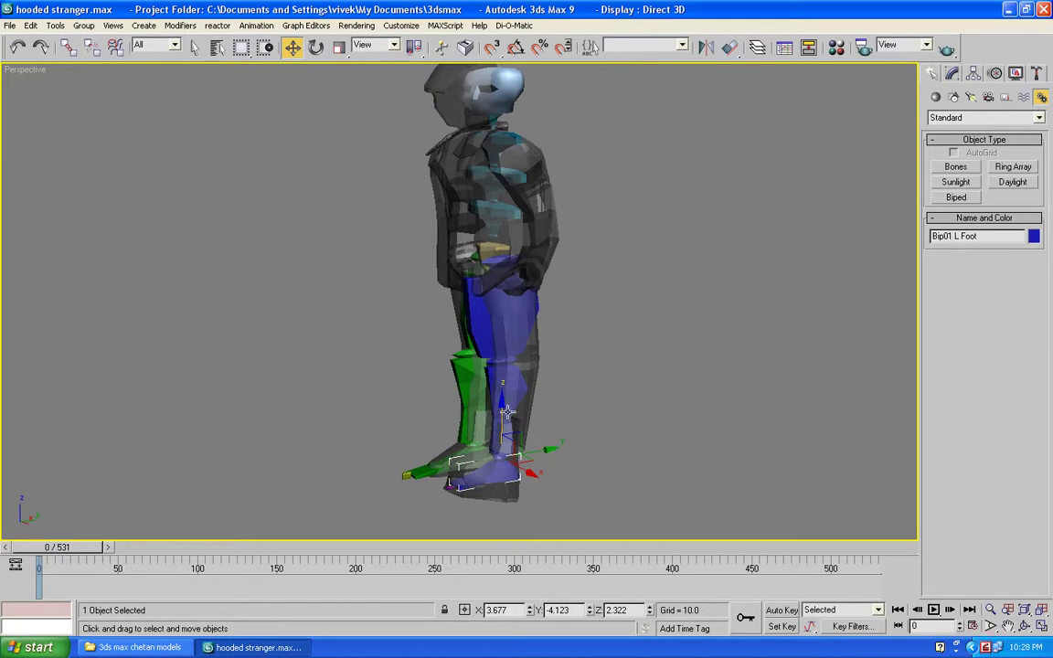
pyautogui.moveTo(500, 411); pyautogui.dragTo(503, 446)
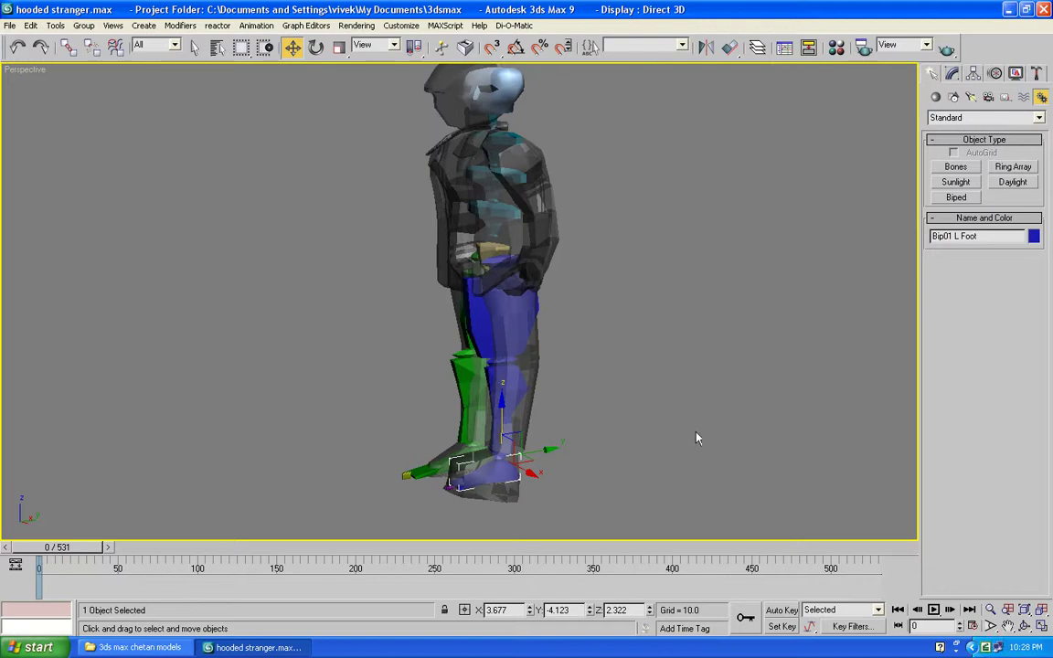
pyautogui.click(951, 73)
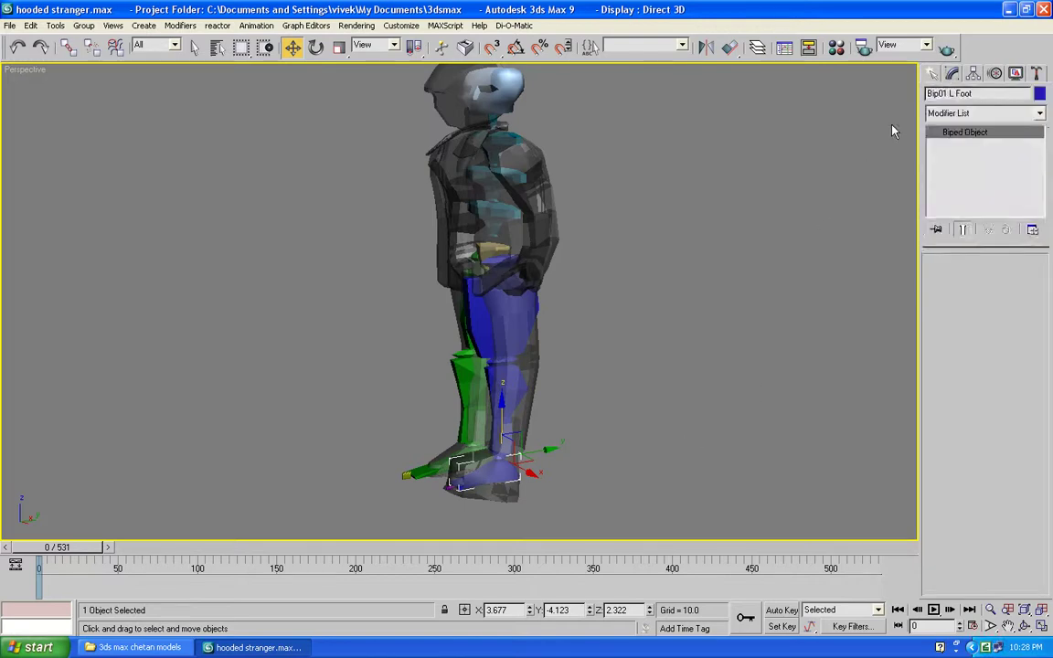
pyautogui.click(971, 73)
pyautogui.click(932, 74)
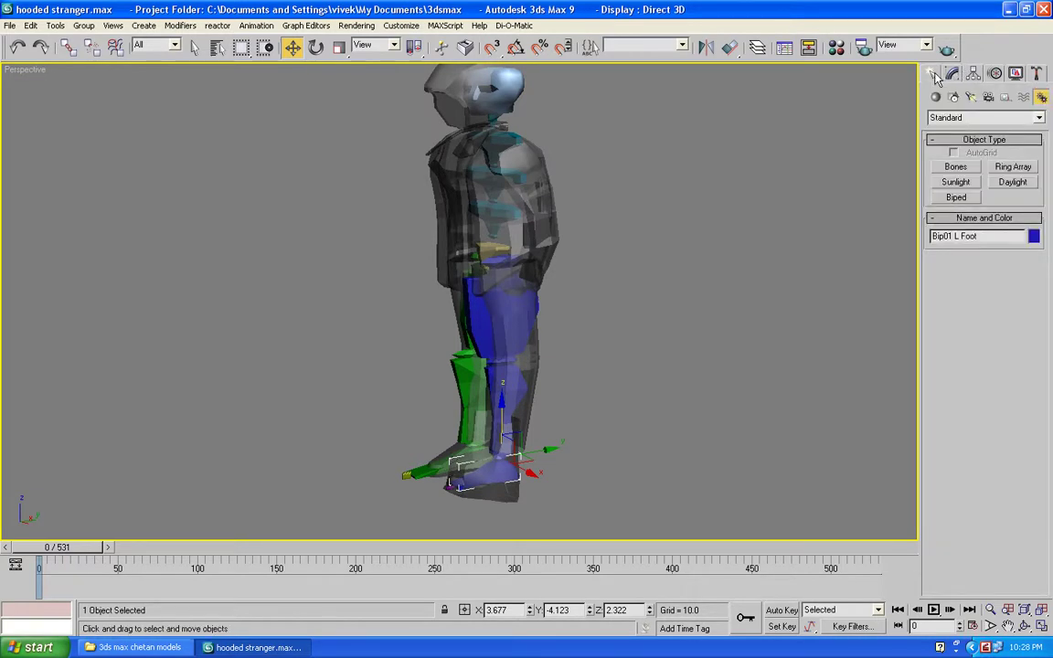
pyautogui.click(996, 74)
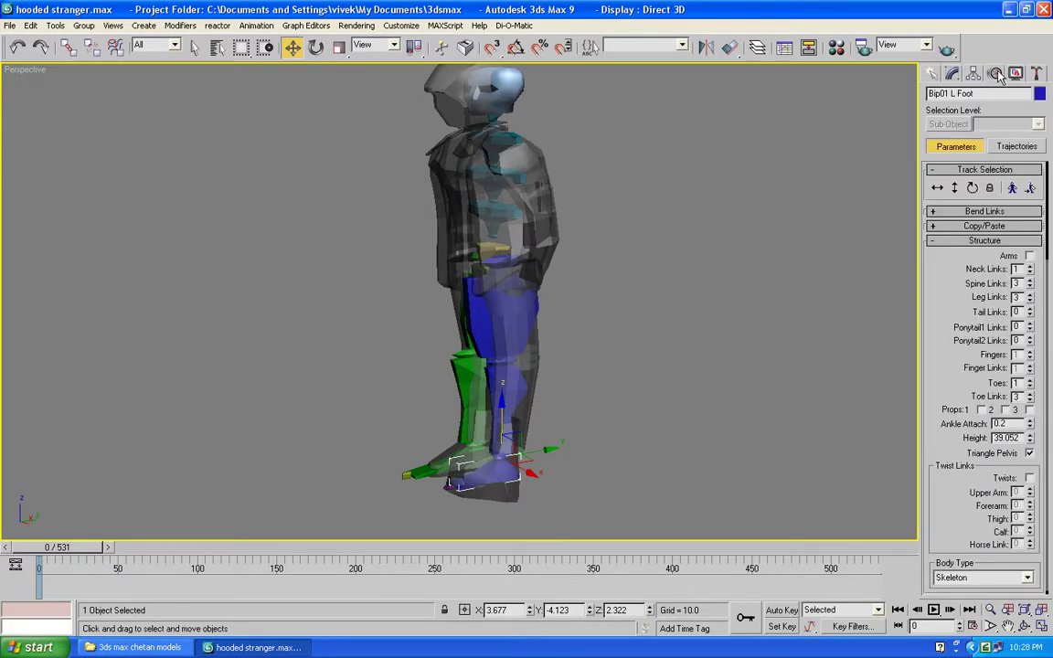
pyautogui.click(932, 74)
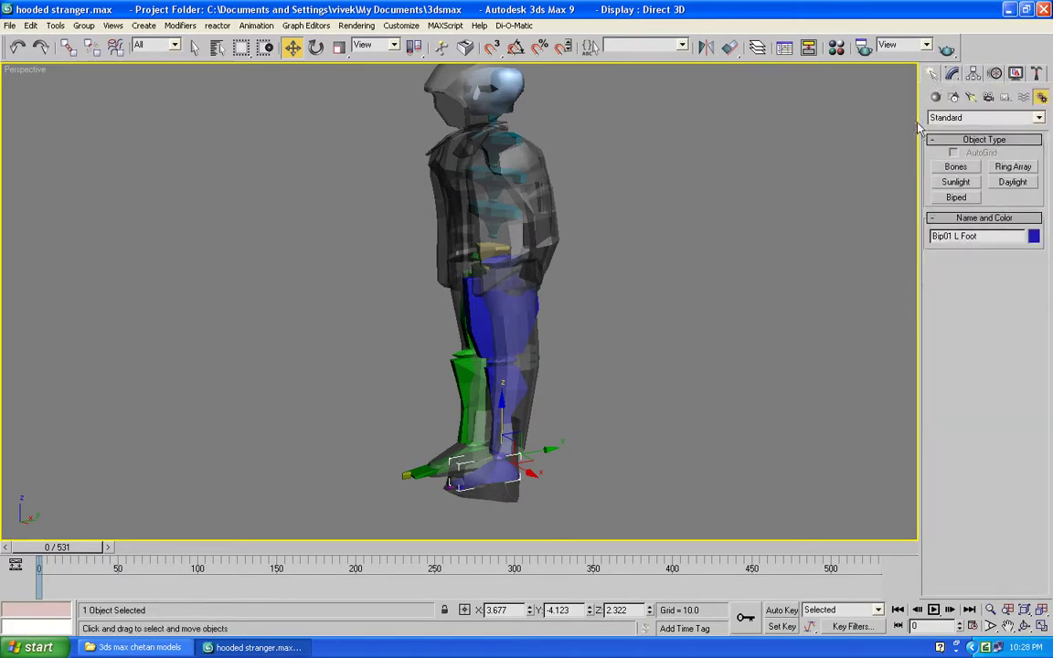
# Enlarge the Physique envelope of Bip01 L Foot on the Box02 mesh to a Radial Scale of 1.88, affecting both inner and outer bounds
pyautogui.click(552, 223)
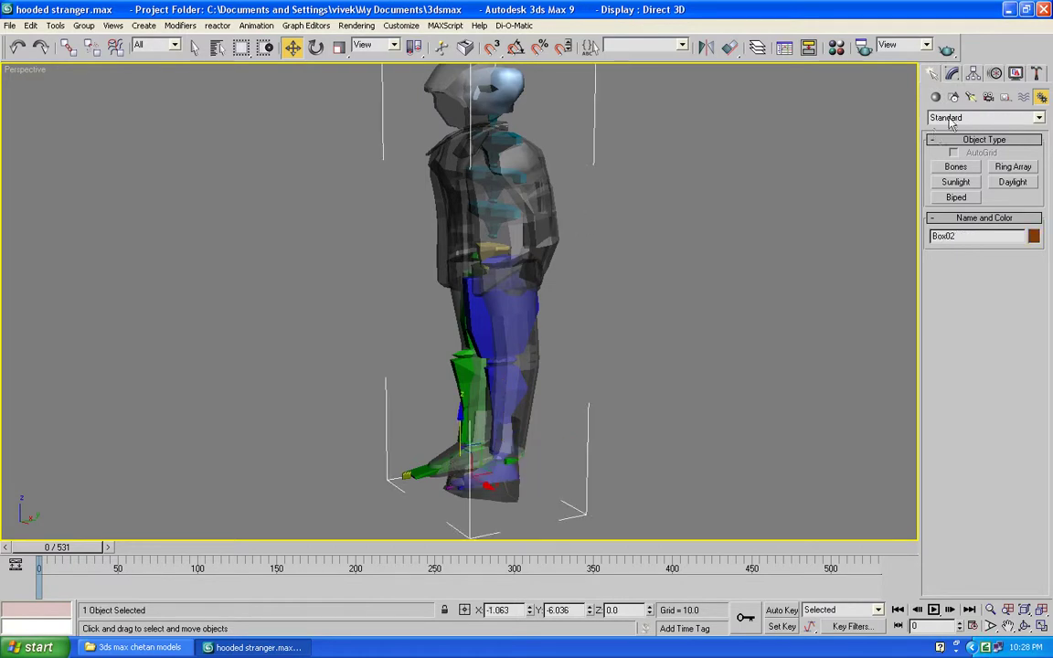
pyautogui.click(952, 73)
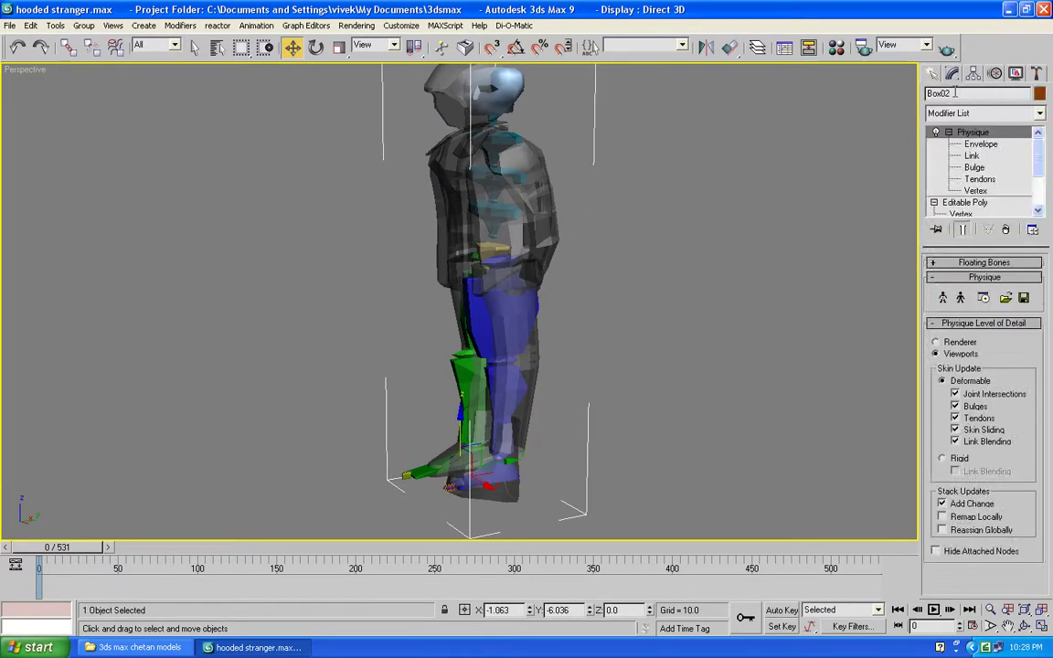
pyautogui.click(978, 144)
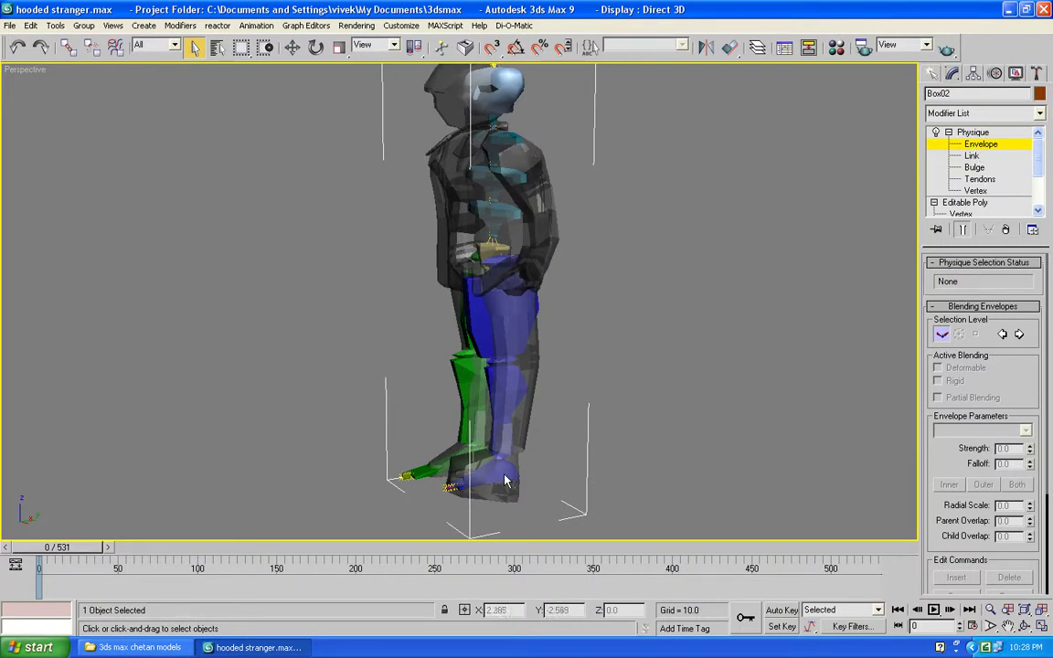
pyautogui.click(506, 480)
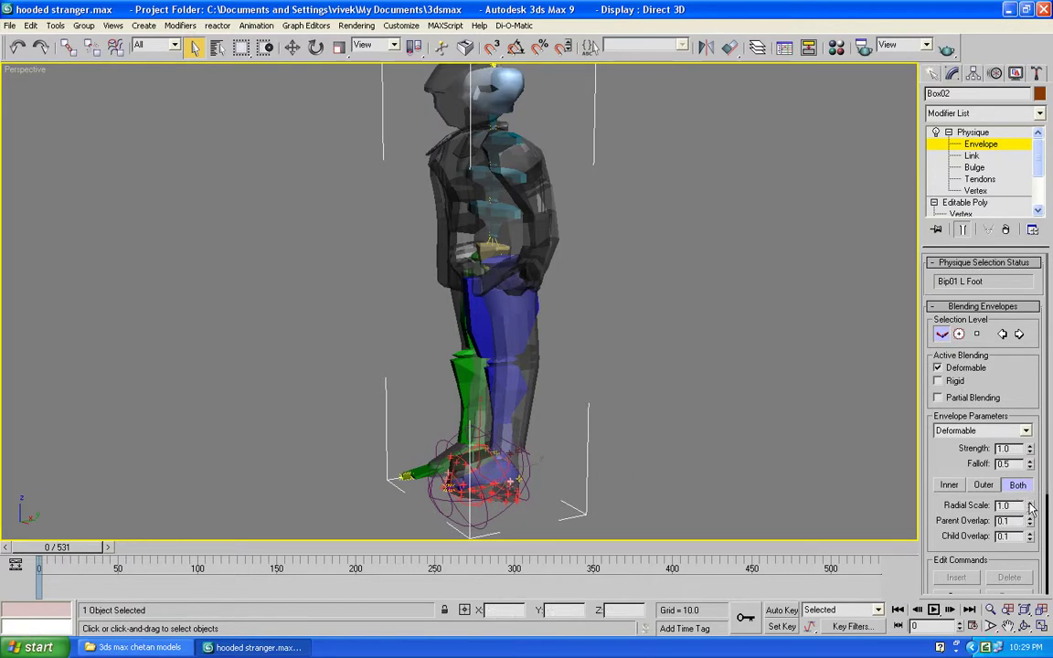
pyautogui.moveTo(1030, 505); pyautogui.dragTo(1033, 437)
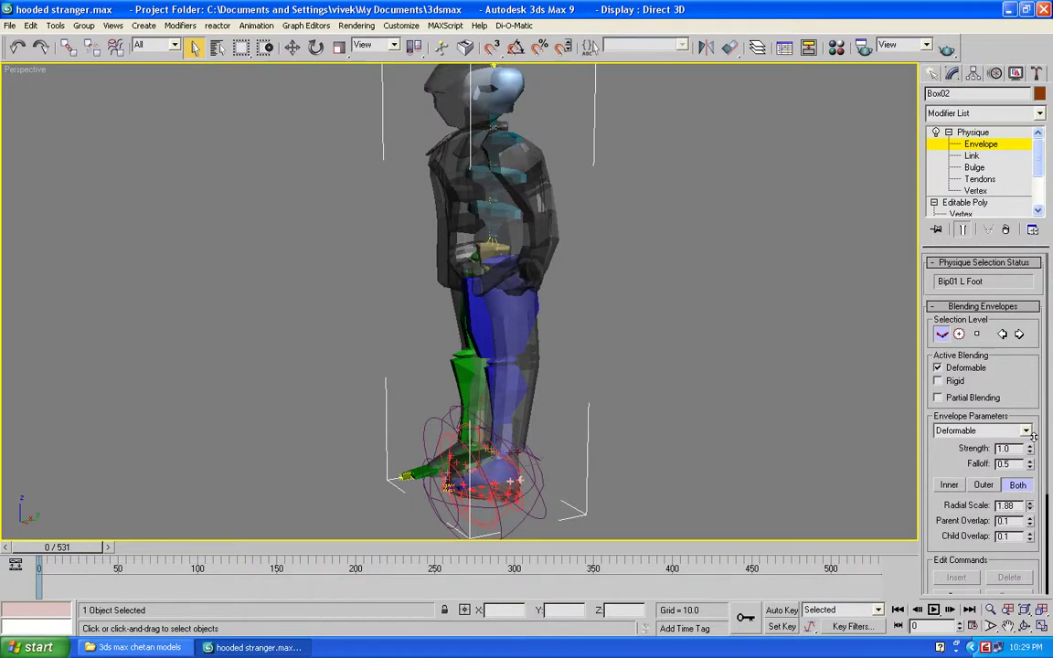
# Examine which mesh vertices the Physique envelopes of Bip01 Spine1, Bip01 Spine and Bip01 Head cover
pyautogui.keyDown('alt'); pyautogui.moveTo(624, 327); pyautogui.dragTo(619, 267, button='middle'); pyautogui.keyUp('alt')
pyautogui.scroll(3, 540, 305)
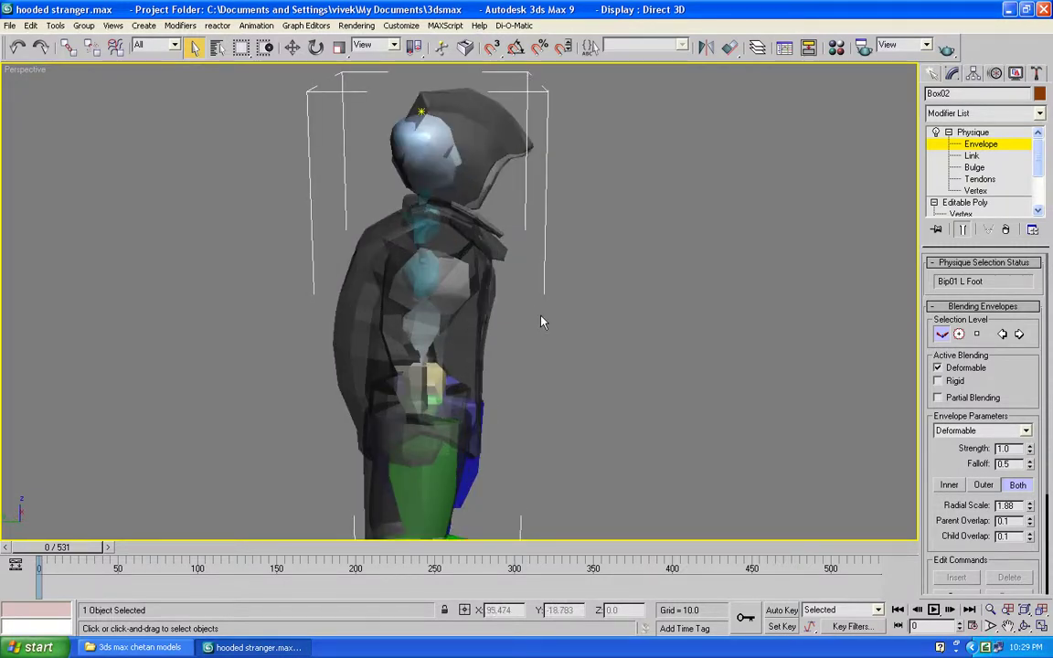
pyautogui.click(422, 279)
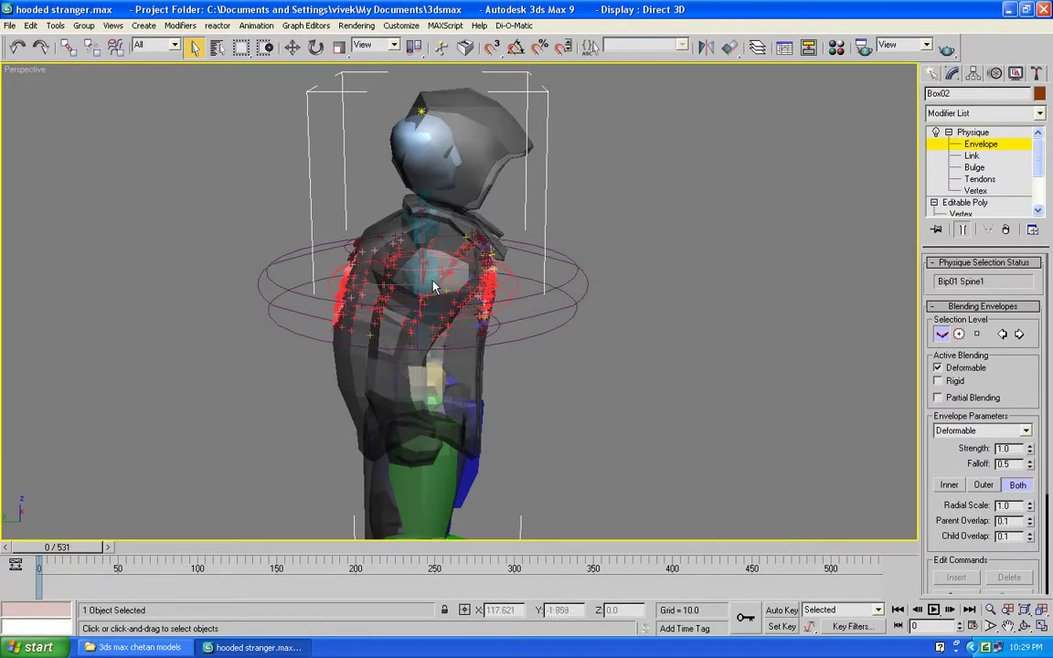
pyautogui.click(422, 366)
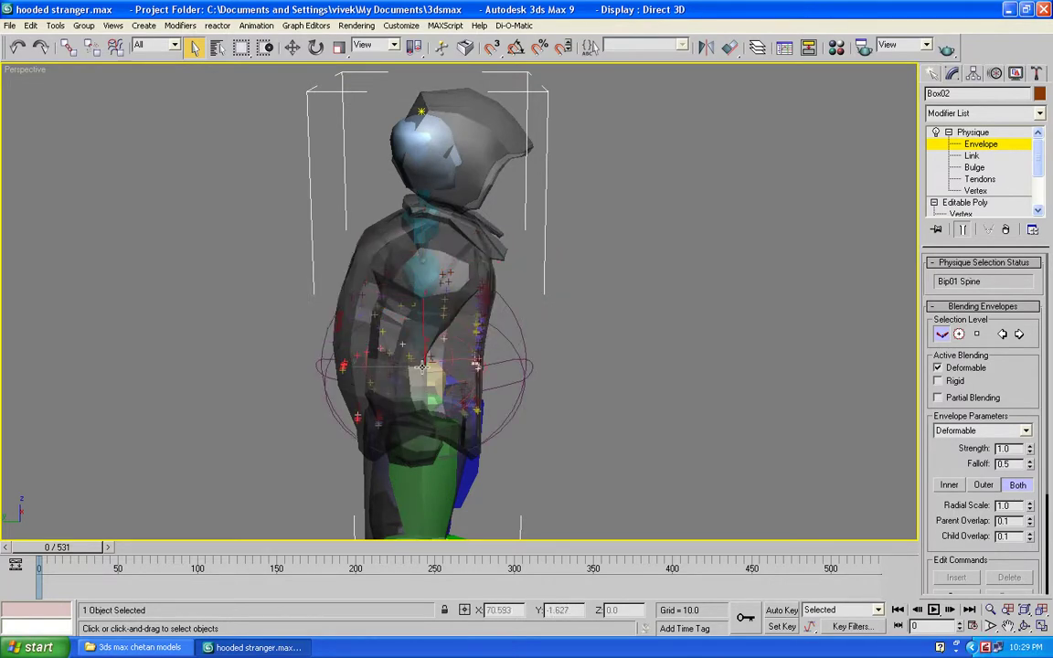
pyautogui.click(433, 293)
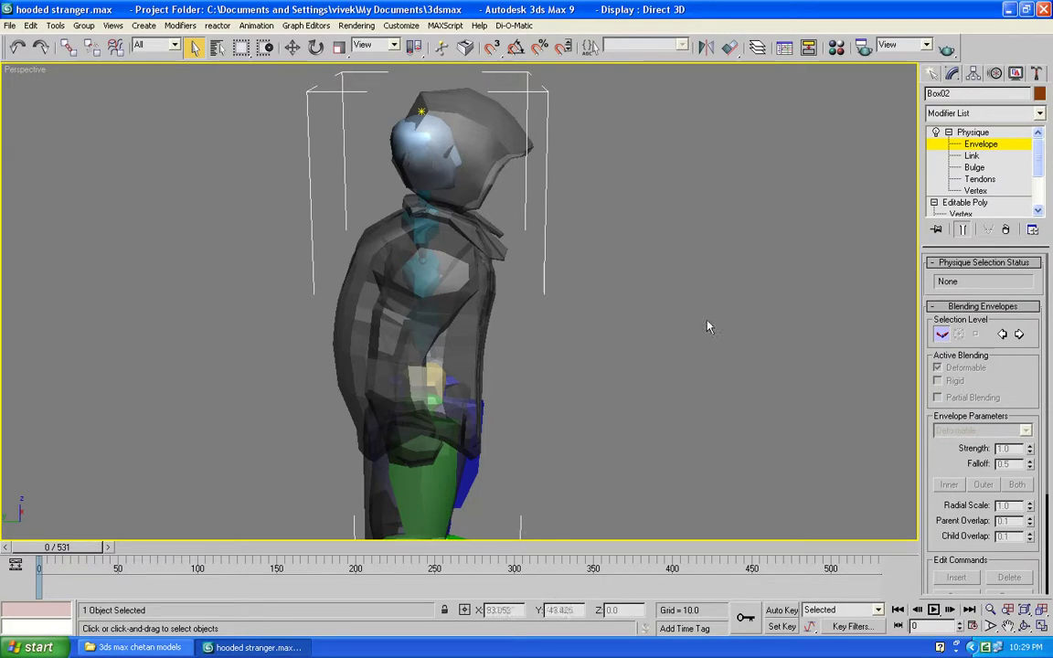
pyautogui.click(423, 290)
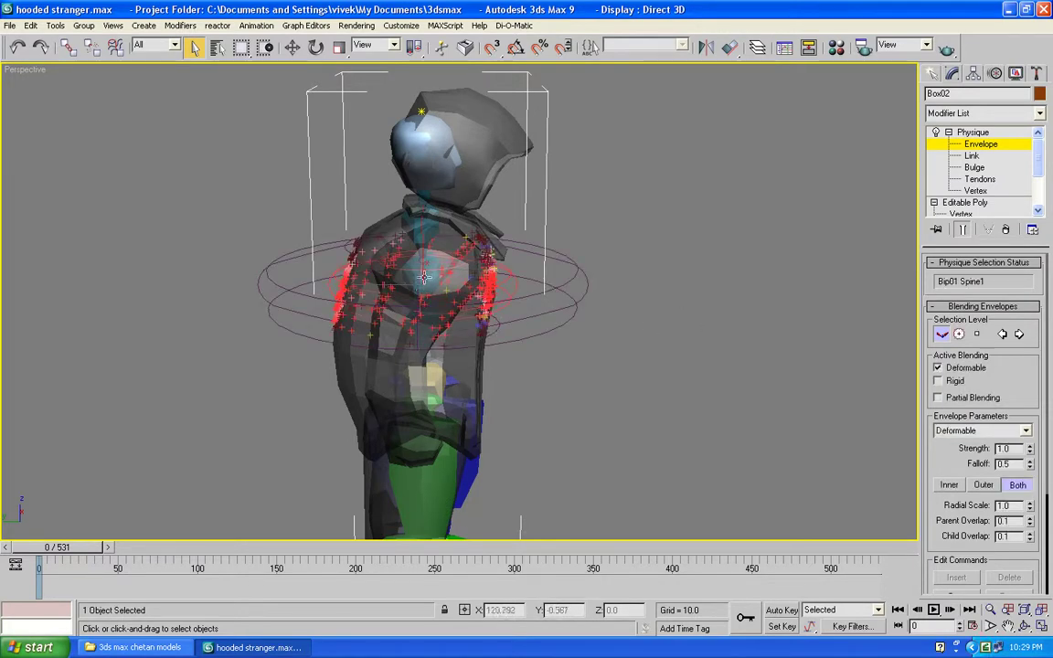
pyautogui.click(399, 176)
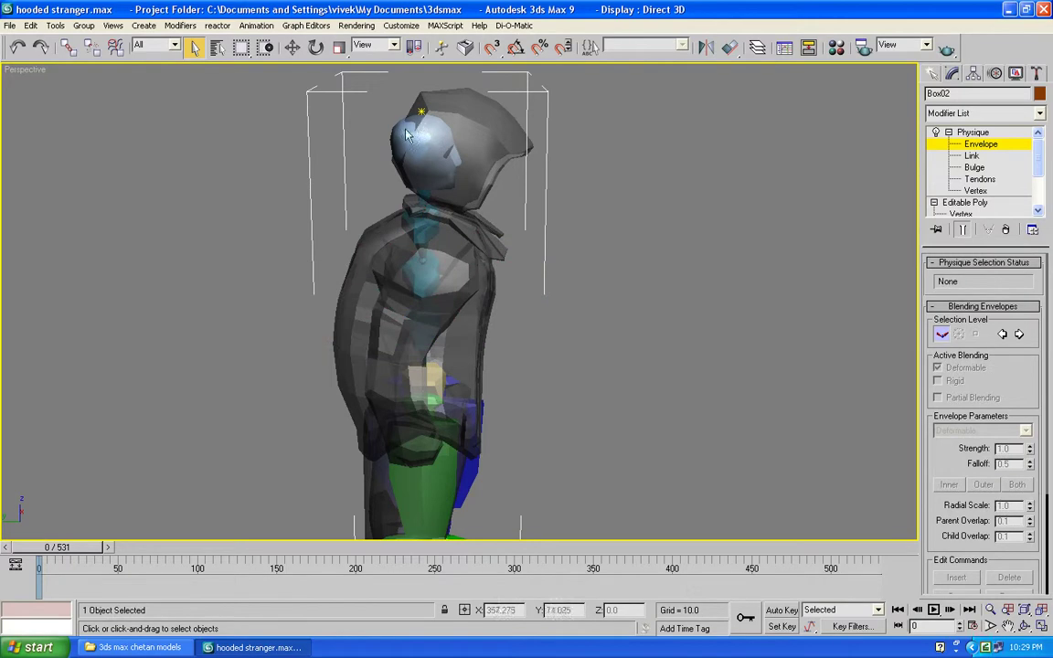
pyautogui.click(420, 130)
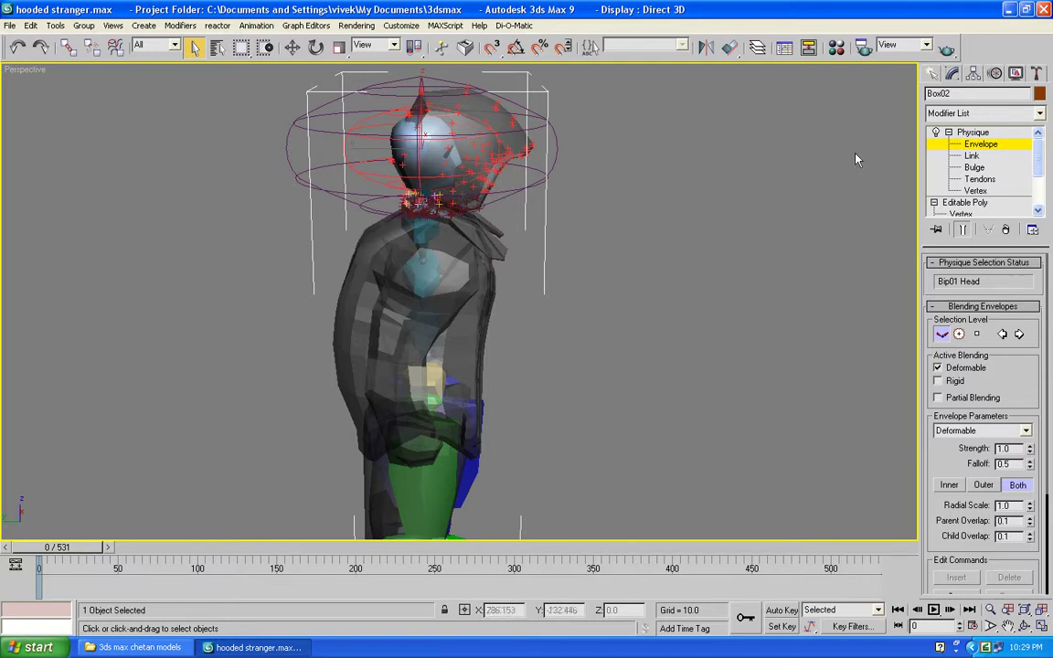
# Leave envelope editing and turn off the see-through display of the Box02 mesh, with the whole character in the maximized Perspective view
pyautogui.click(931, 73)
pyautogui.keyDown('alt'); pyautogui.moveTo(714, 304); pyautogui.dragTo(654, 308, button='middle'); pyautogui.keyUp('alt')
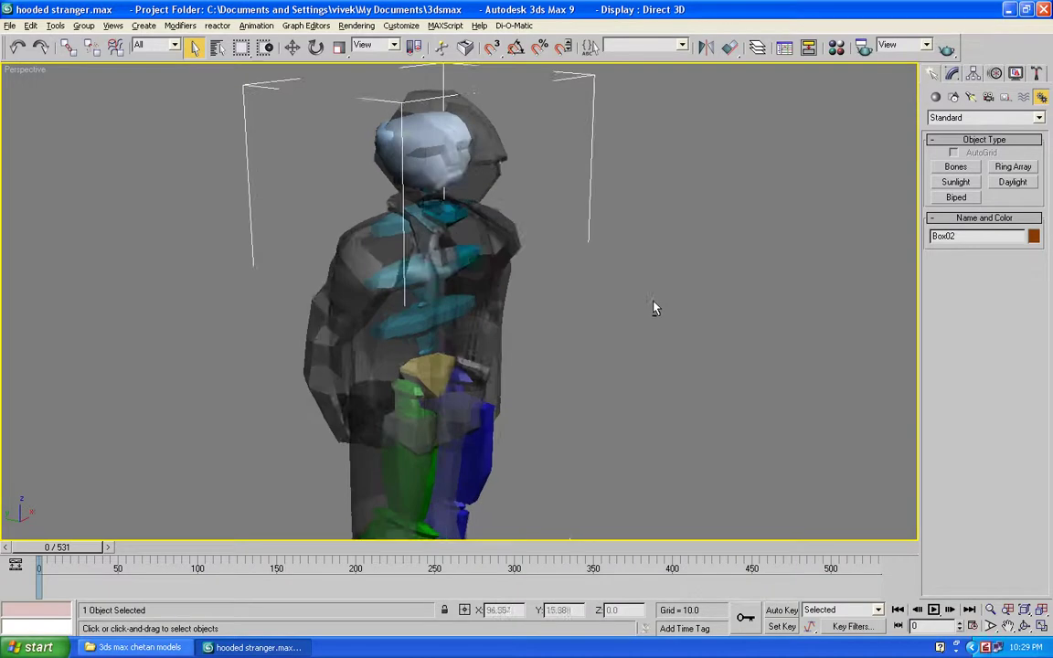
pyautogui.hotkey('alt', 'w')
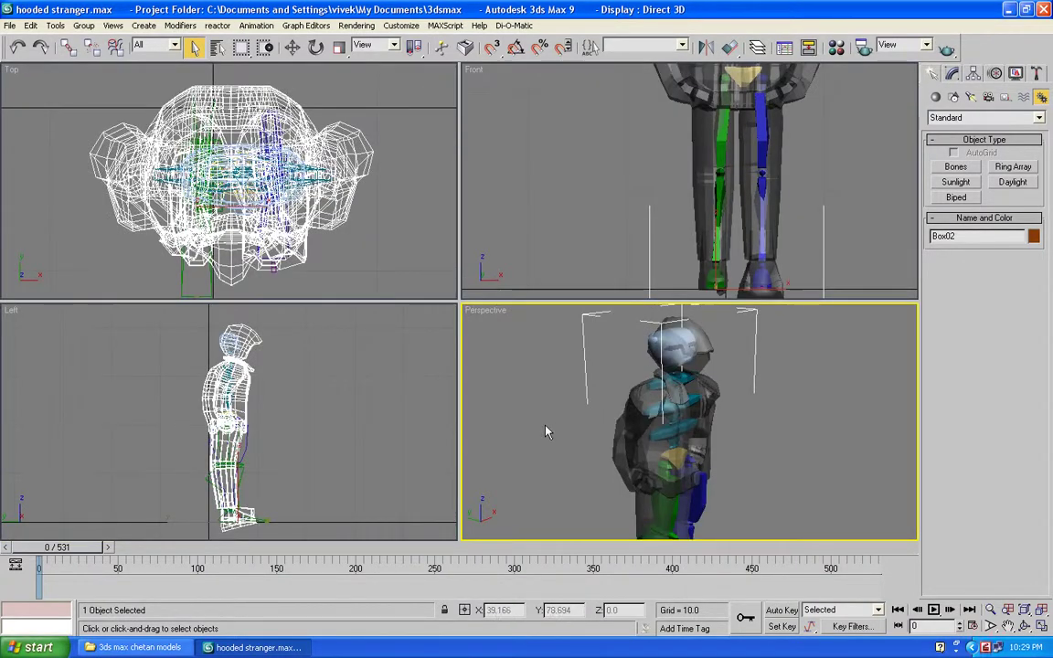
pyautogui.hotkey('alt', 'w')
pyautogui.scroll(3, 520, 332)
pyautogui.scroll(-4, 520, 332)
pyautogui.moveTo(585, 376); pyautogui.dragTo(405, 366, button='middle')
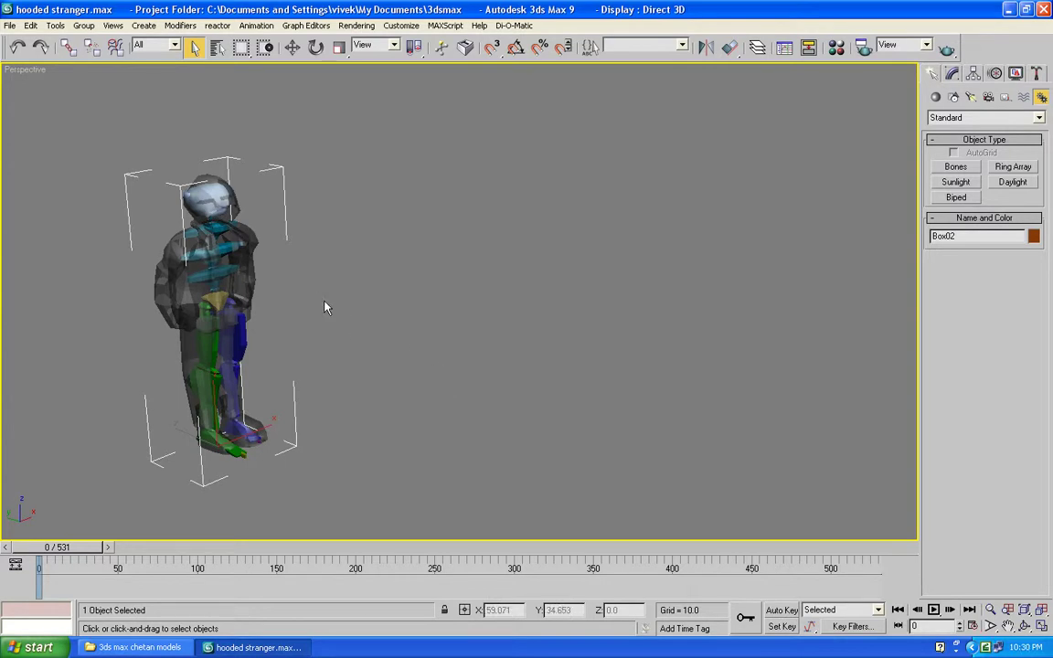
pyautogui.hotkey('alt', 'x')
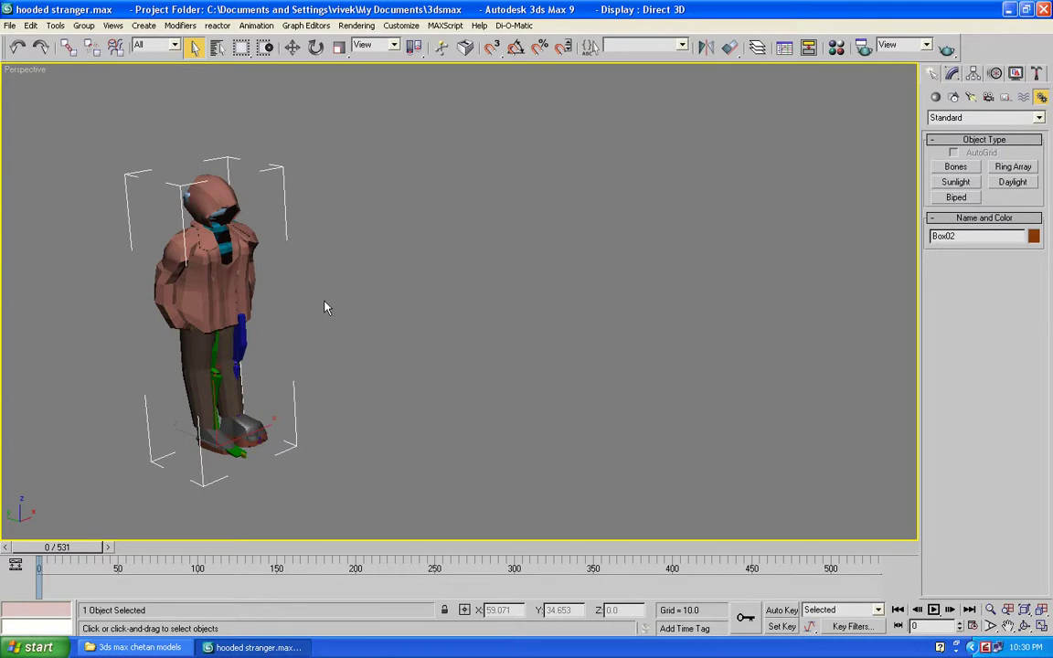
# Select the biped root object Bip01 by name and hide it, and check the list of remaining scene objects
pyautogui.press('h')
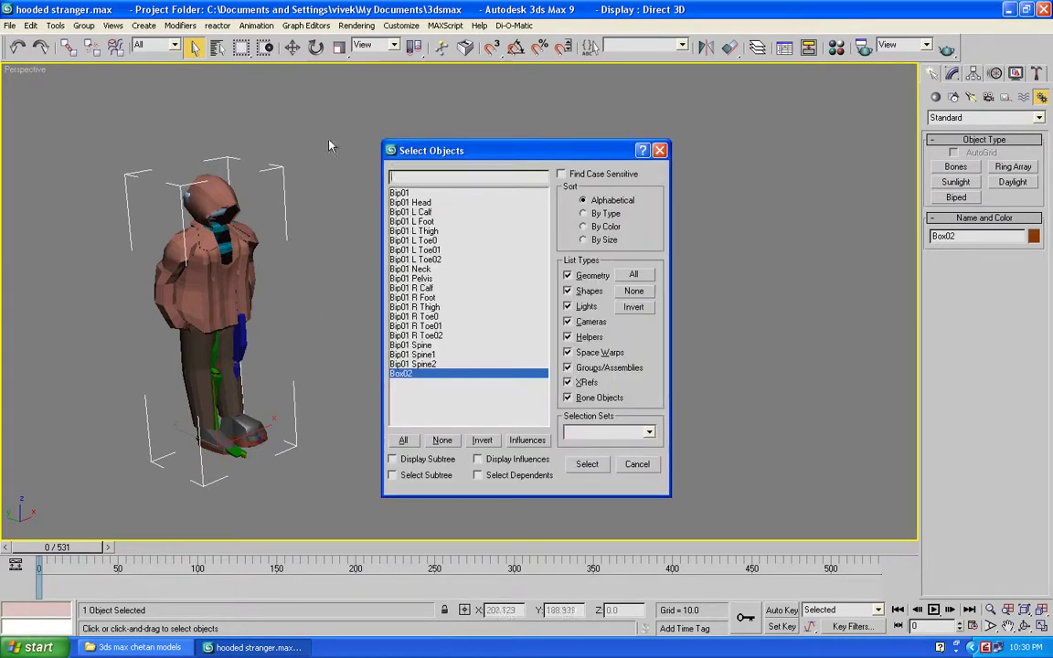
pyautogui.click(396, 193)
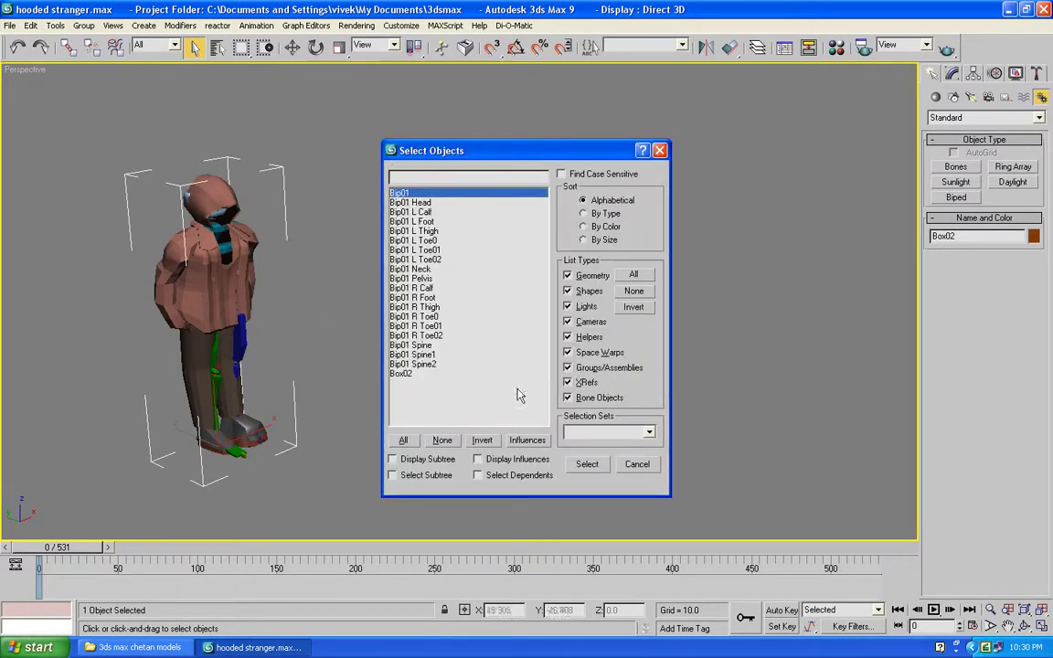
pyautogui.click(579, 467)
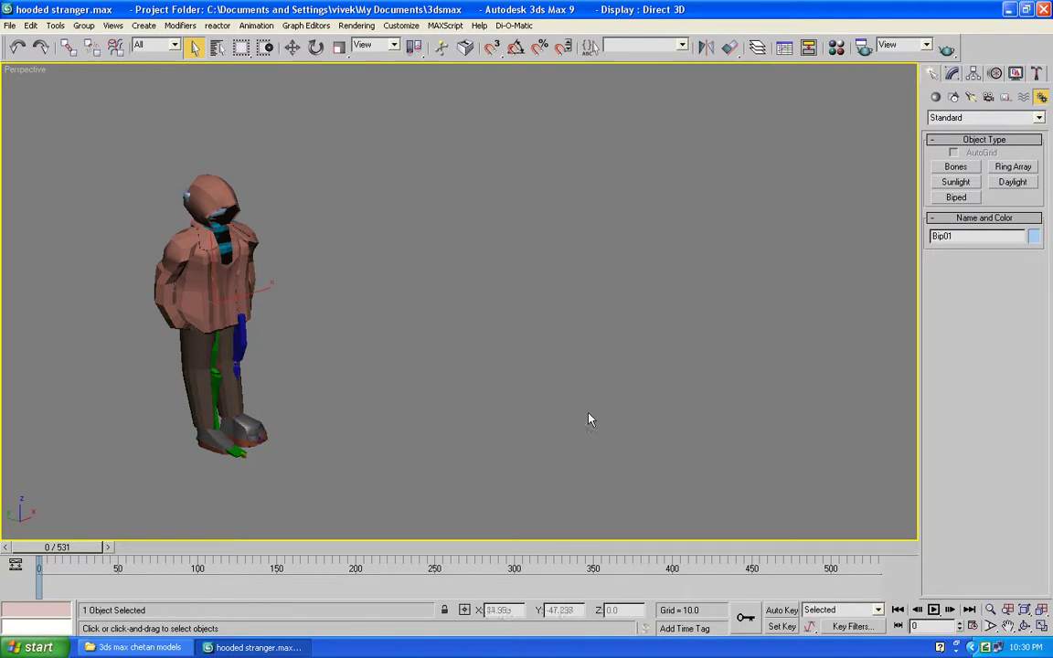
pyautogui.click(1036, 74)
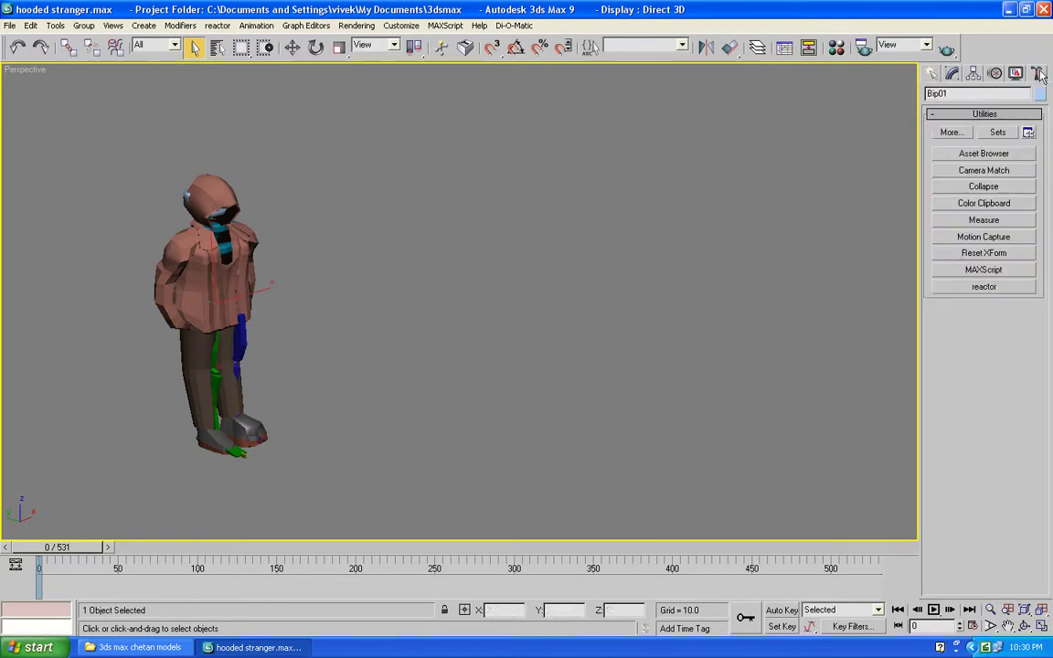
pyautogui.click(1016, 74)
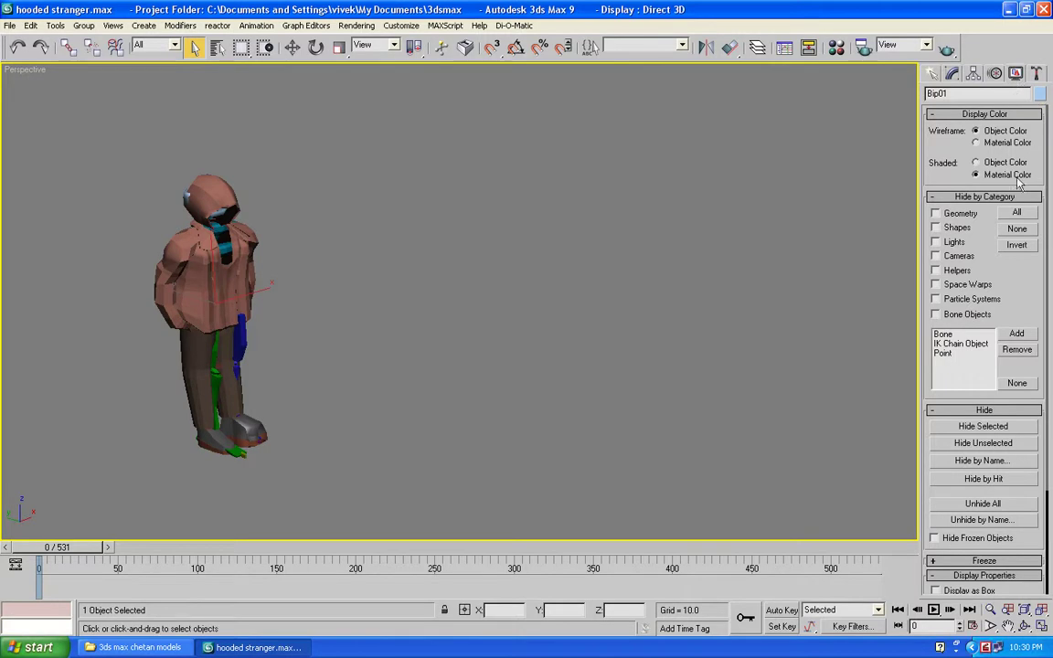
pyautogui.click(983, 426)
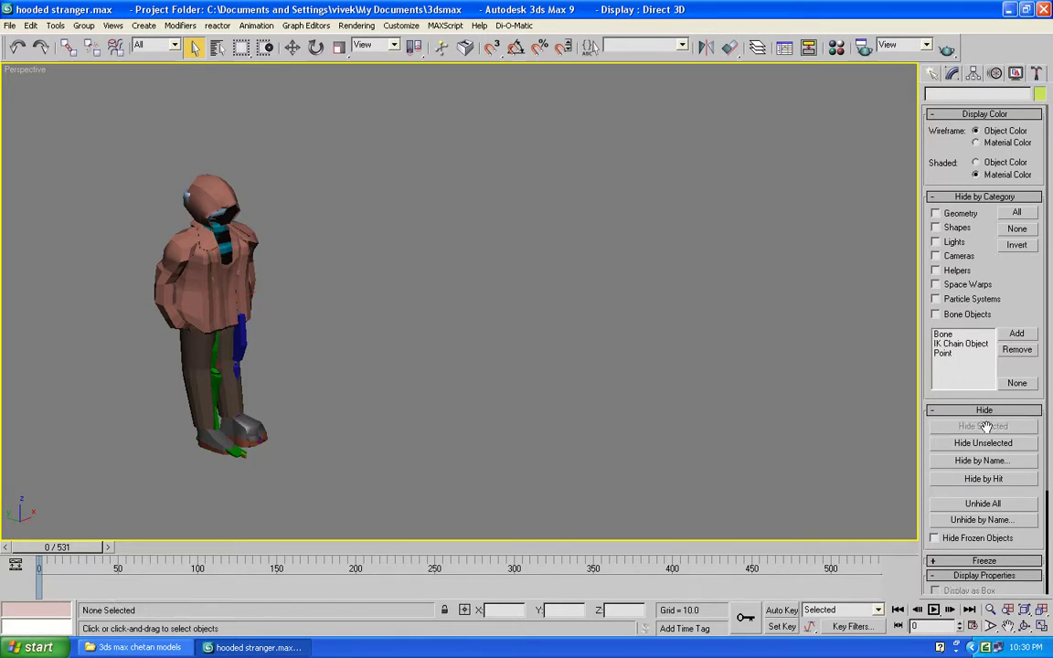
pyautogui.press('h')
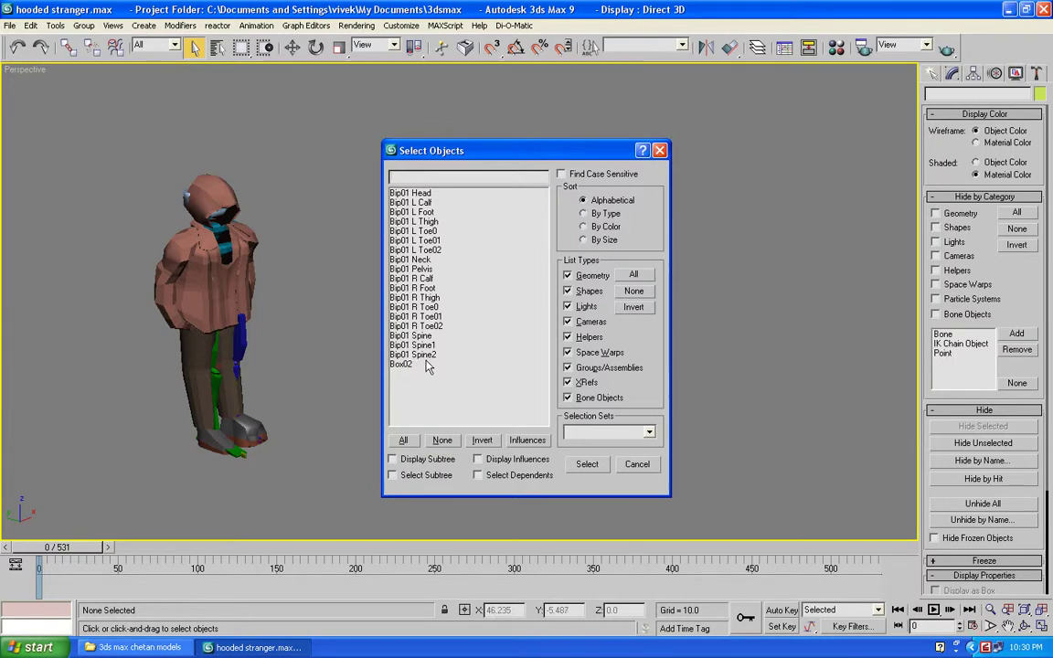
pyautogui.click(622, 464)
# Unhide all hidden objects in the scene and select Bip01 by name
pyautogui.rightClick(530, 443)
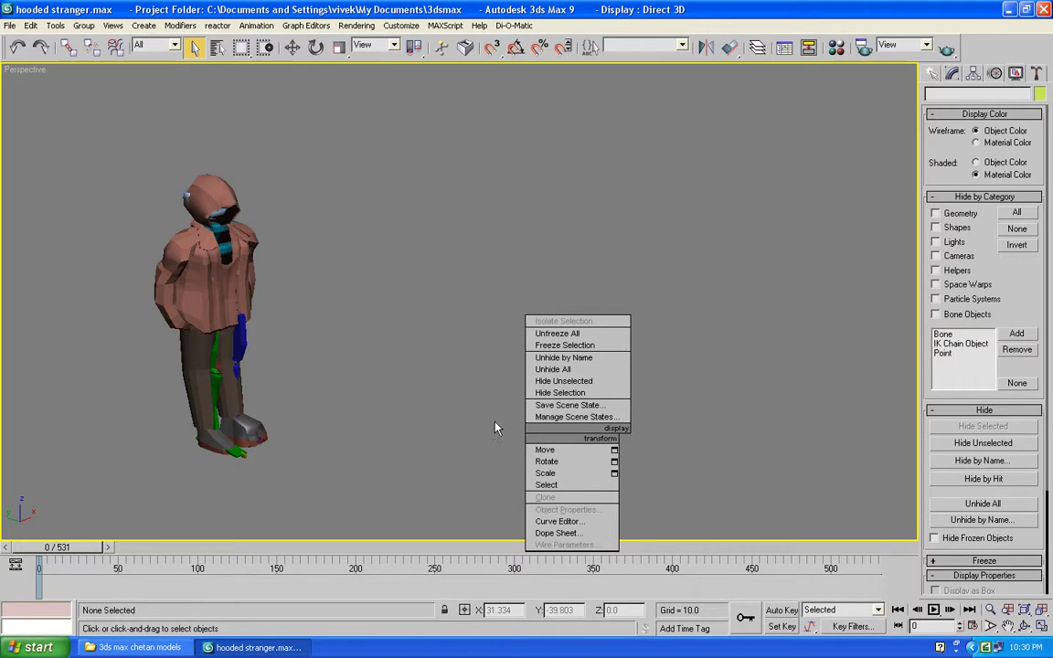
pyautogui.click(542, 381)
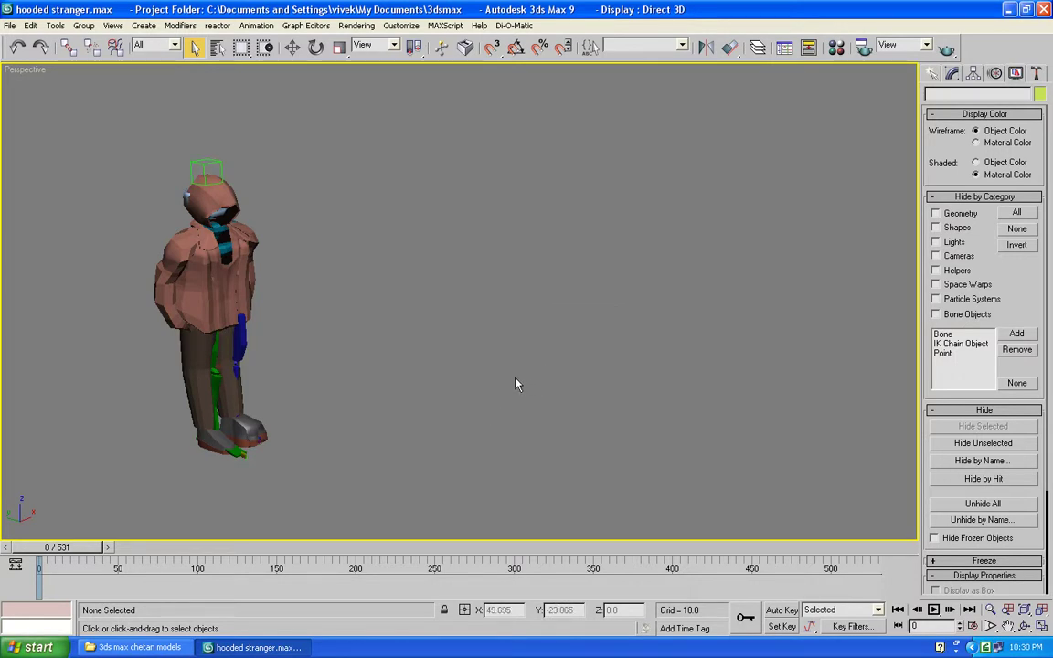
pyautogui.click(931, 74)
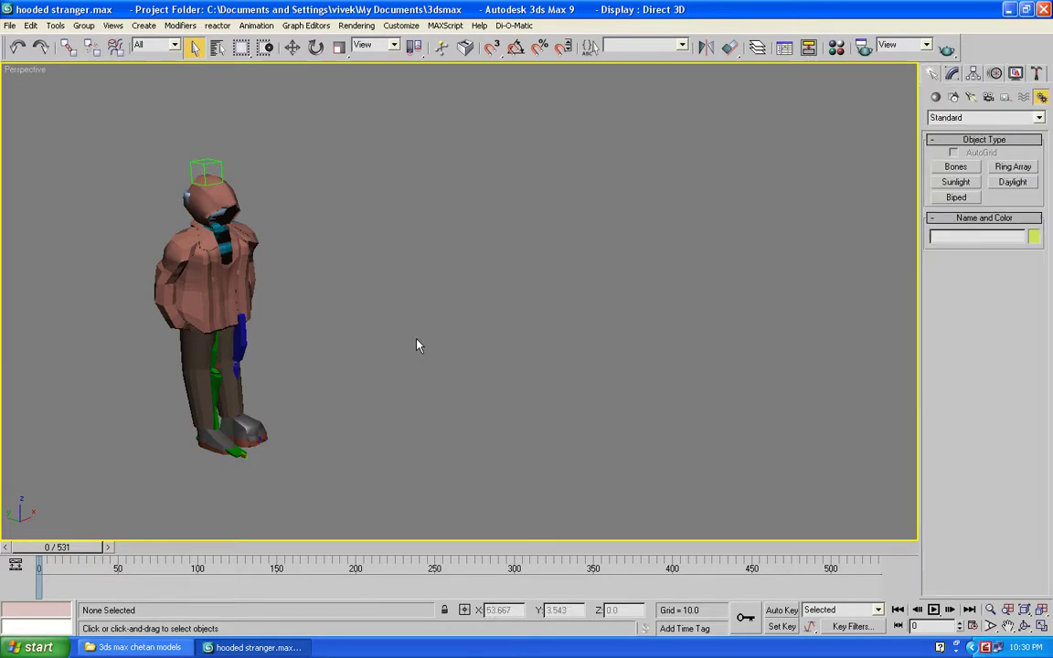
pyautogui.press('h')
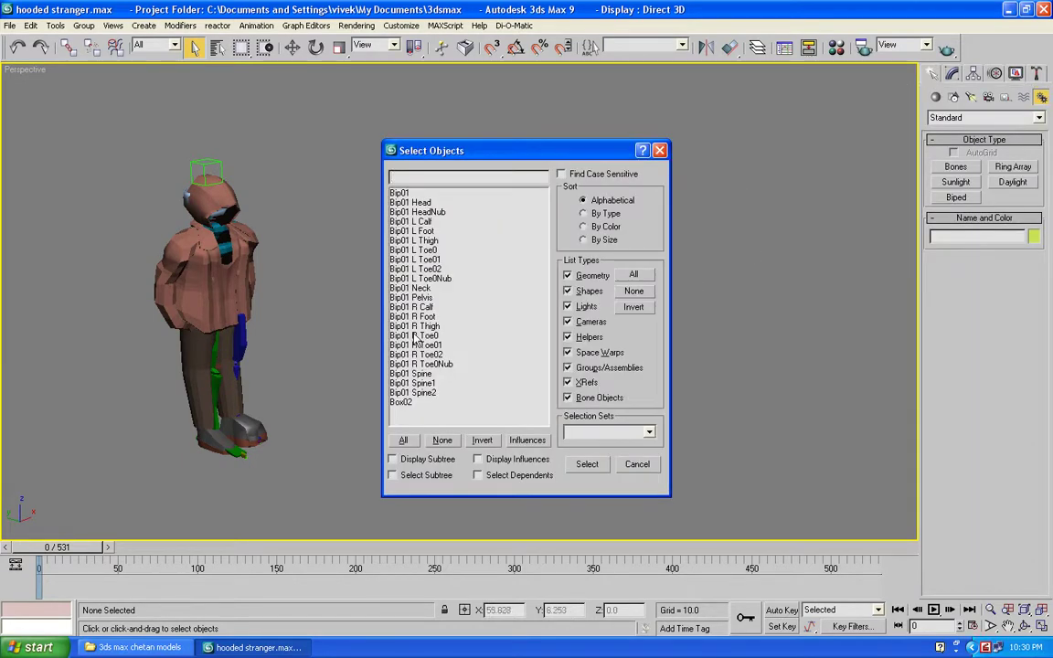
pyautogui.click(400, 193)
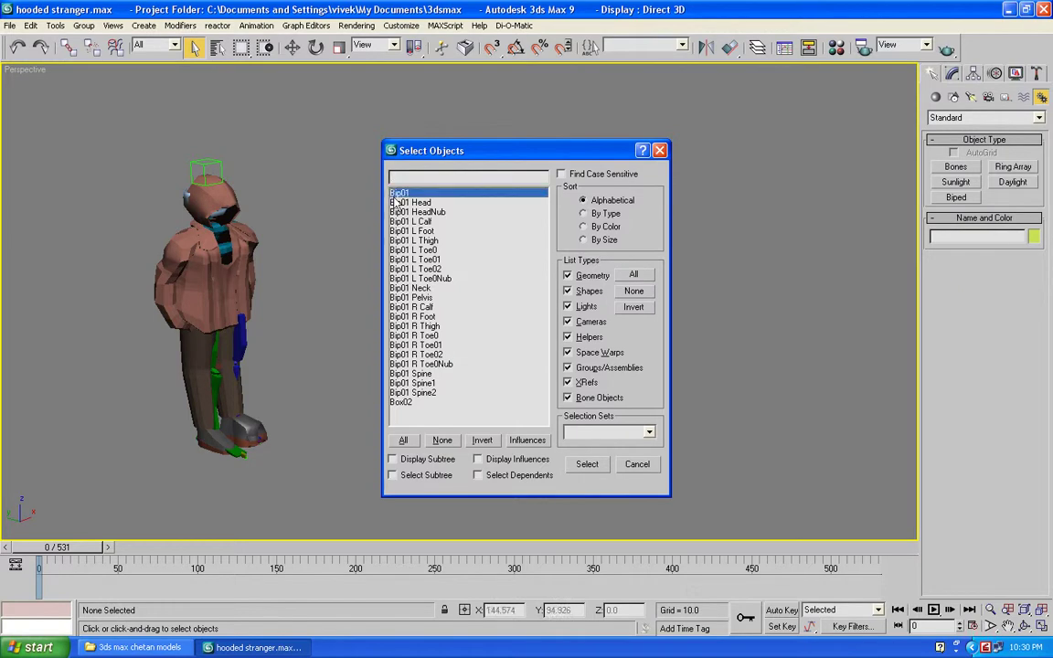
pyautogui.click(581, 467)
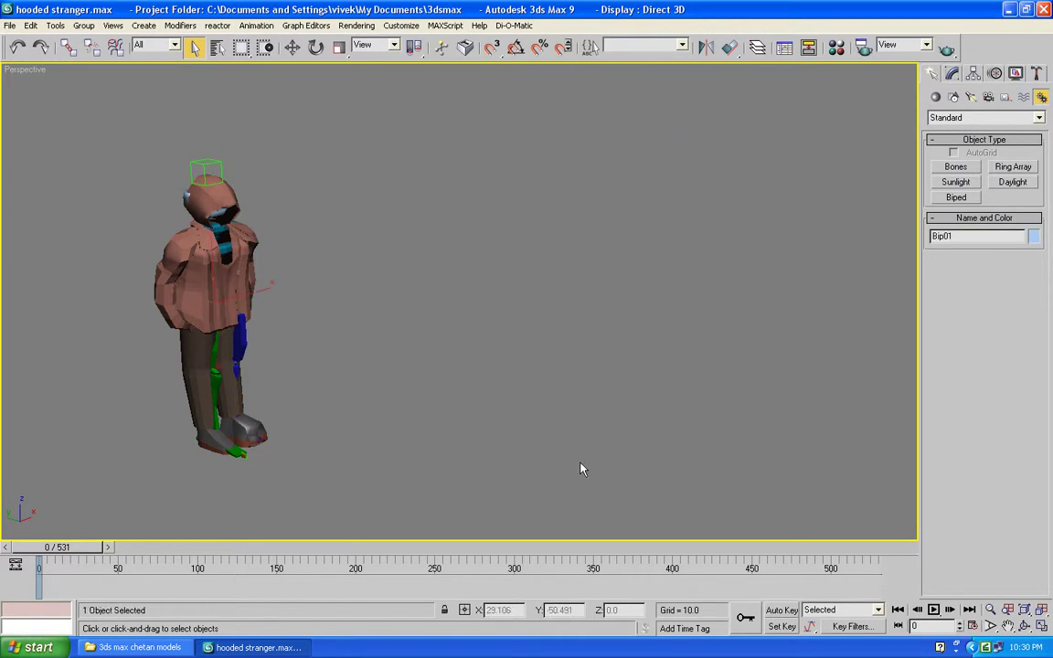
# Turn on see-through display of the Box02 mesh and examine how the biped parts sit inside it from head to feet
pyautogui.click(220, 317)
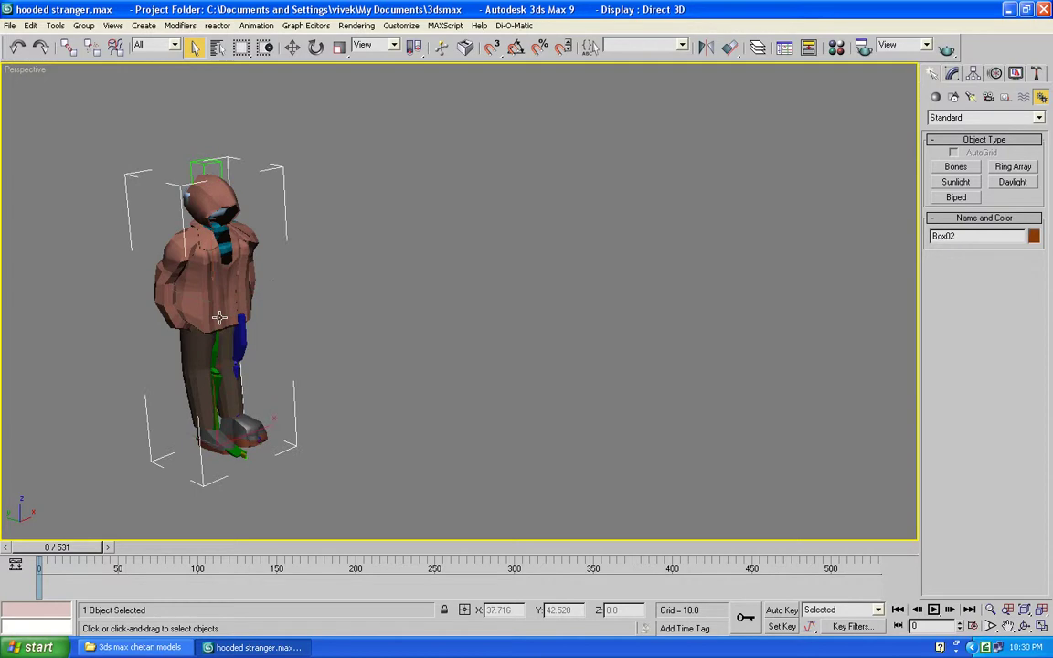
pyautogui.hotkey('alt', 'x')
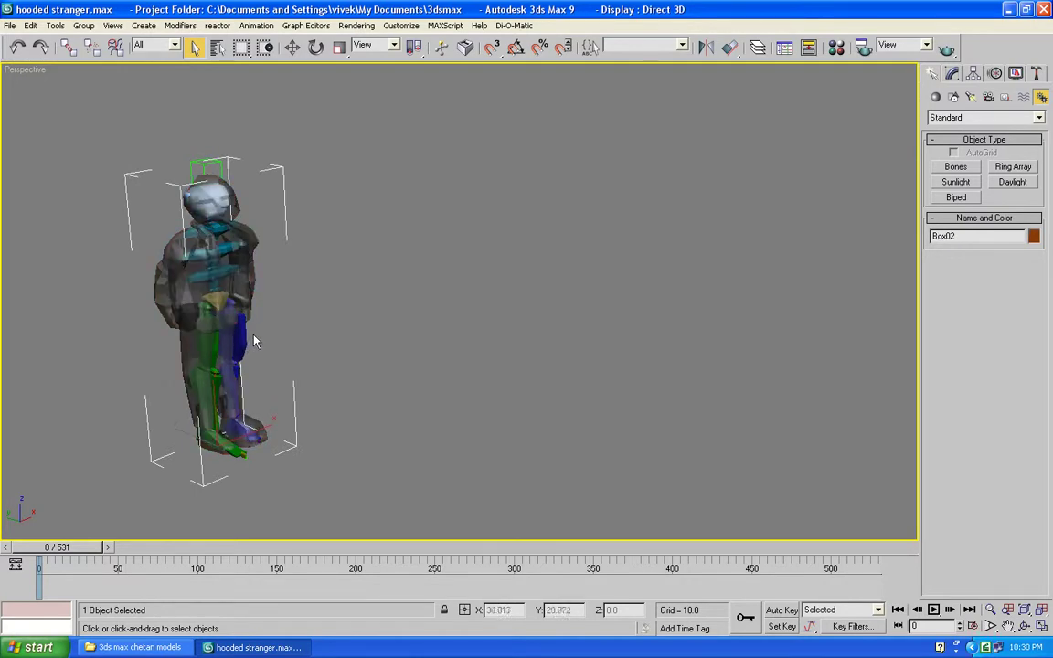
pyautogui.moveTo(284, 315); pyautogui.dragTo(258, 227, button='middle')
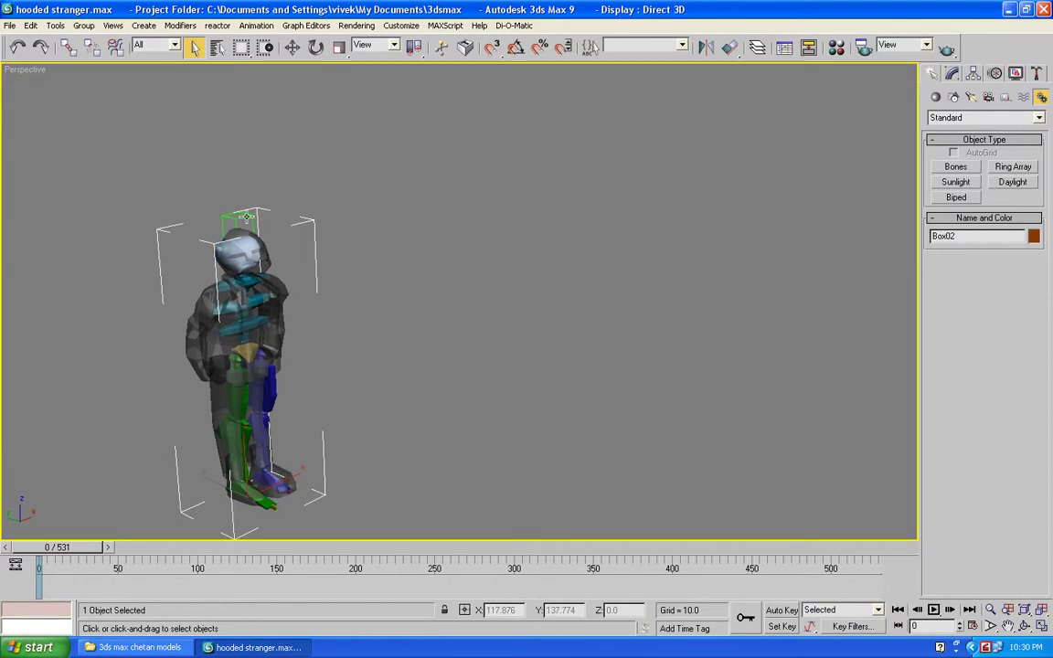
pyautogui.scroll(5, 332, 298)
pyautogui.moveTo(263, 303); pyautogui.dragTo(469, 243, button='middle')
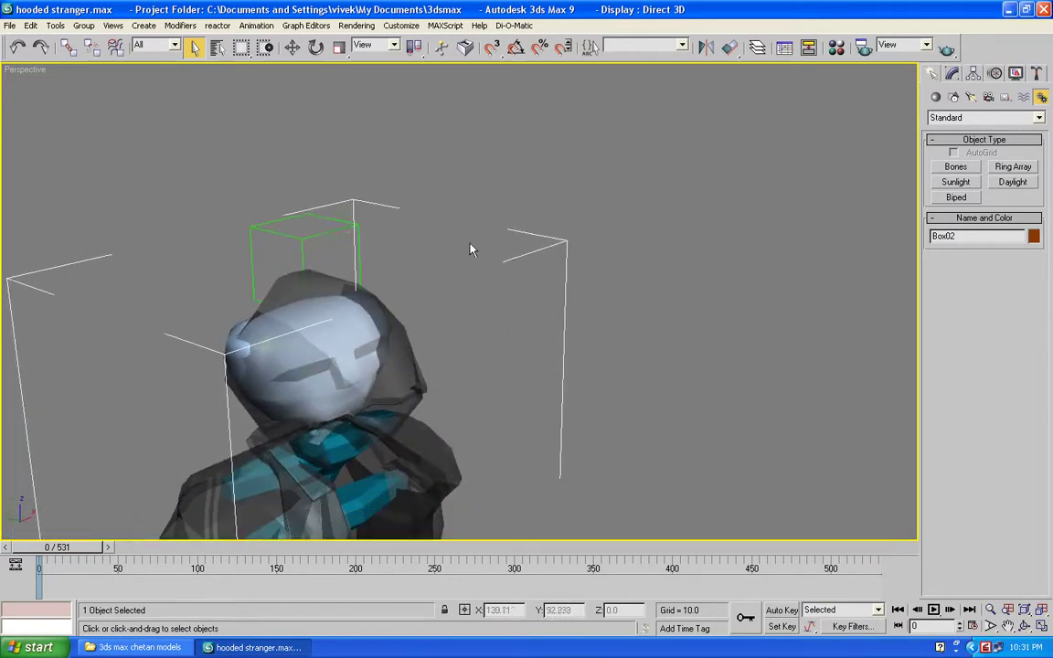
pyautogui.moveTo(435, 371); pyautogui.dragTo(431, 211, button='middle')
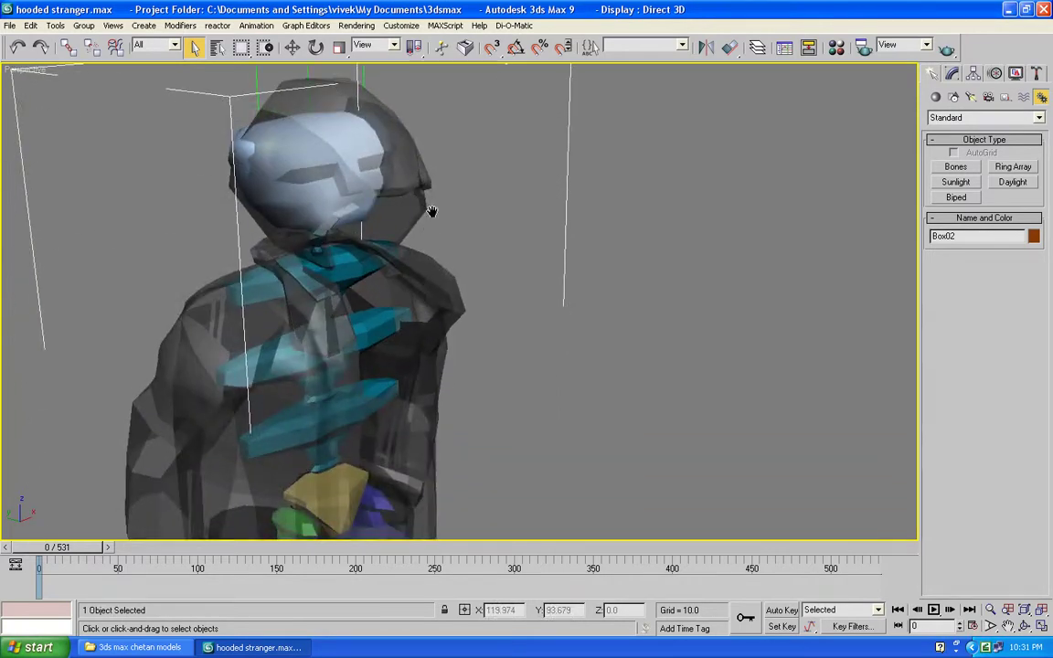
pyautogui.scroll(-3, 431, 211)
pyautogui.moveTo(431, 211); pyautogui.dragTo(431, 180, button='middle')
pyautogui.scroll(2, 421, 356)
pyautogui.moveTo(425, 381); pyautogui.dragTo(425, 219, button='middle')
pyautogui.moveTo(416, 430); pyautogui.dragTo(417, 238, button='middle')
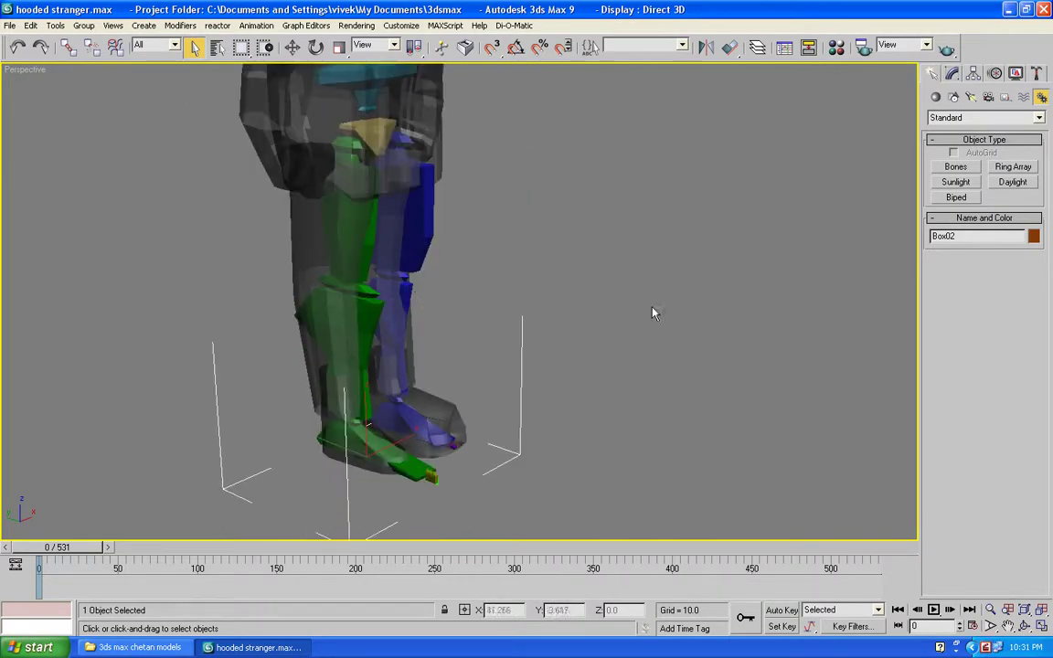
pyautogui.moveTo(519, 183); pyautogui.dragTo(510, 390, button='middle')
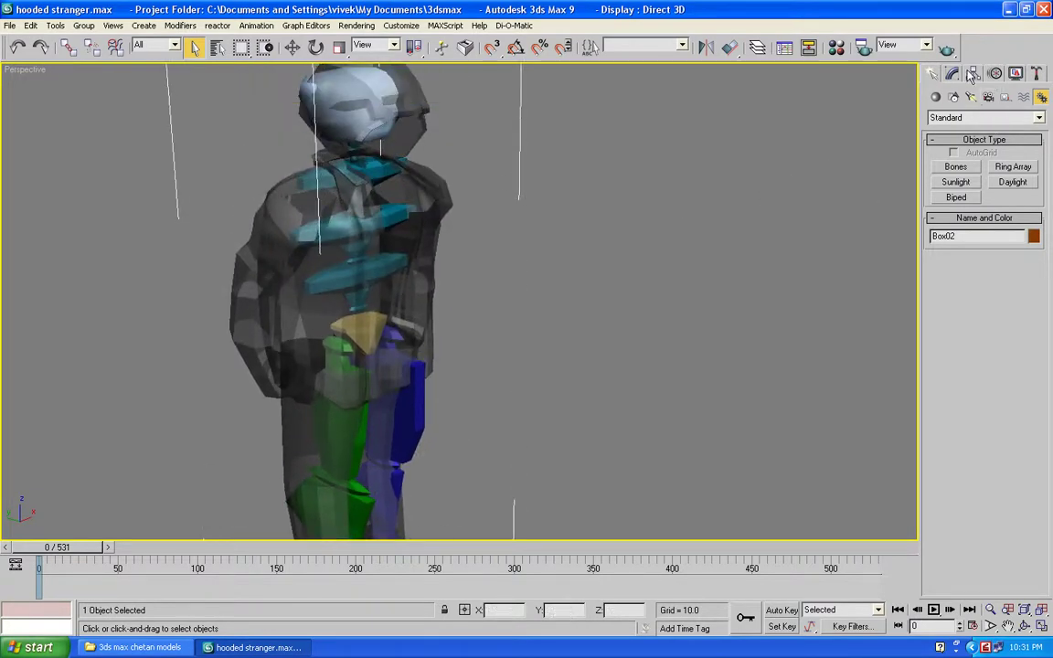
# Hide the Box02 mesh and undo the hiding
pyautogui.click(1015, 74)
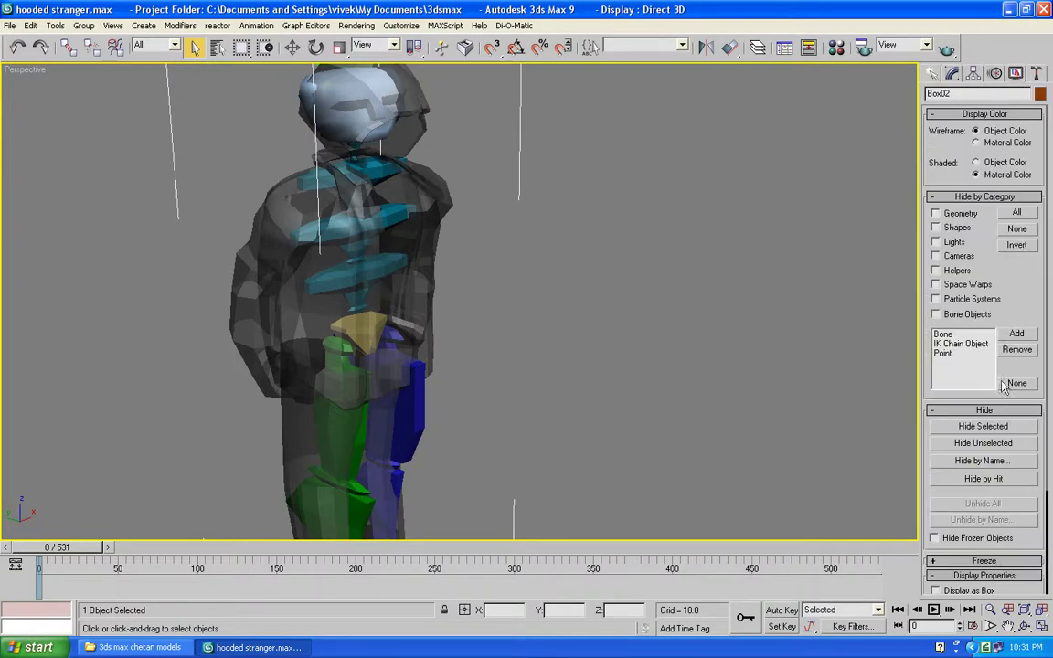
pyautogui.click(987, 425)
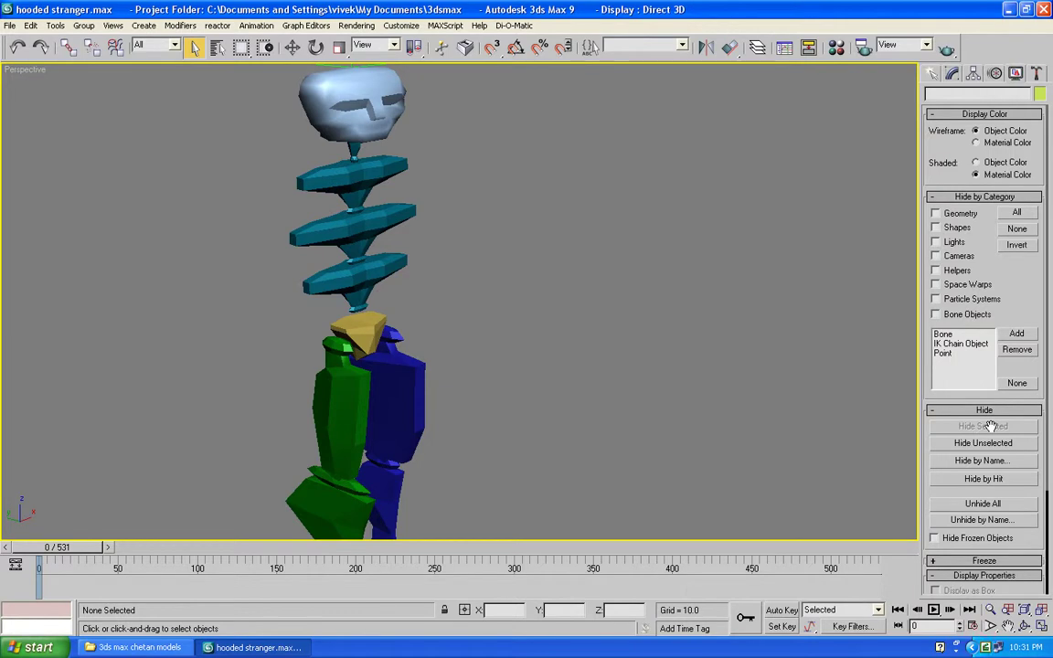
pyautogui.hotkey('ctrl', 'z')
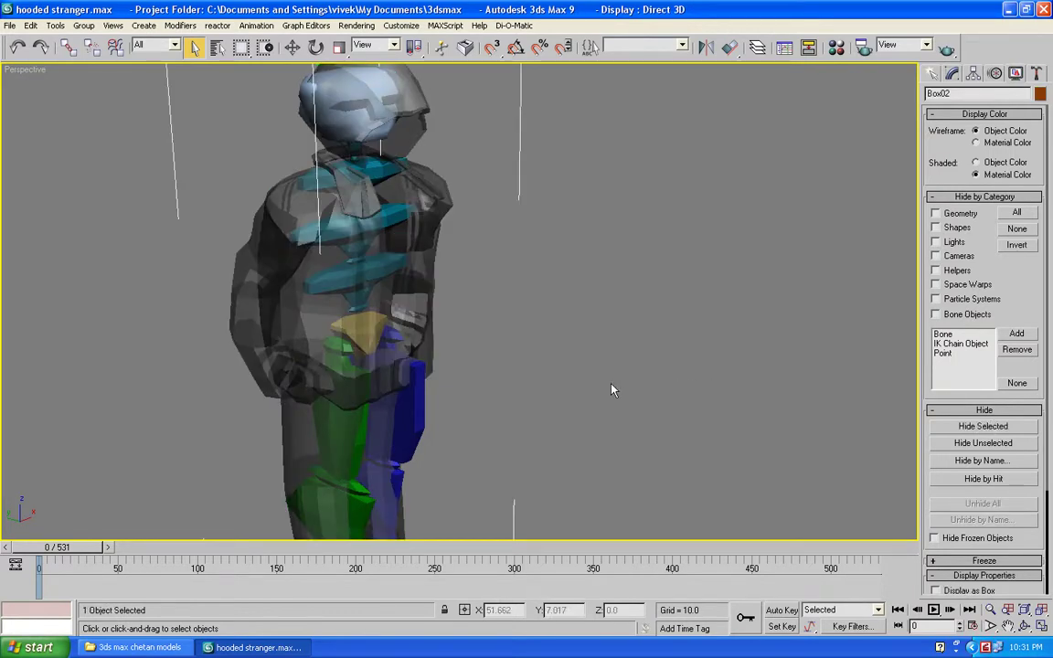
# Select Bip01 by name instead of the mesh and hide only that object
pyautogui.press('h')
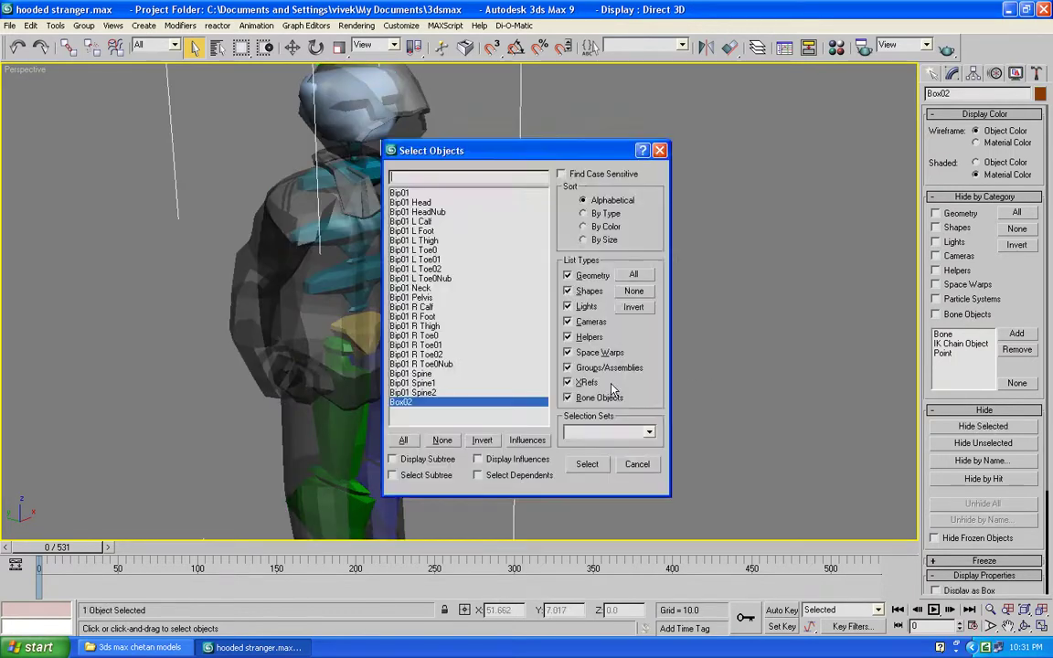
pyautogui.click(402, 193)
pyautogui.click(586, 463)
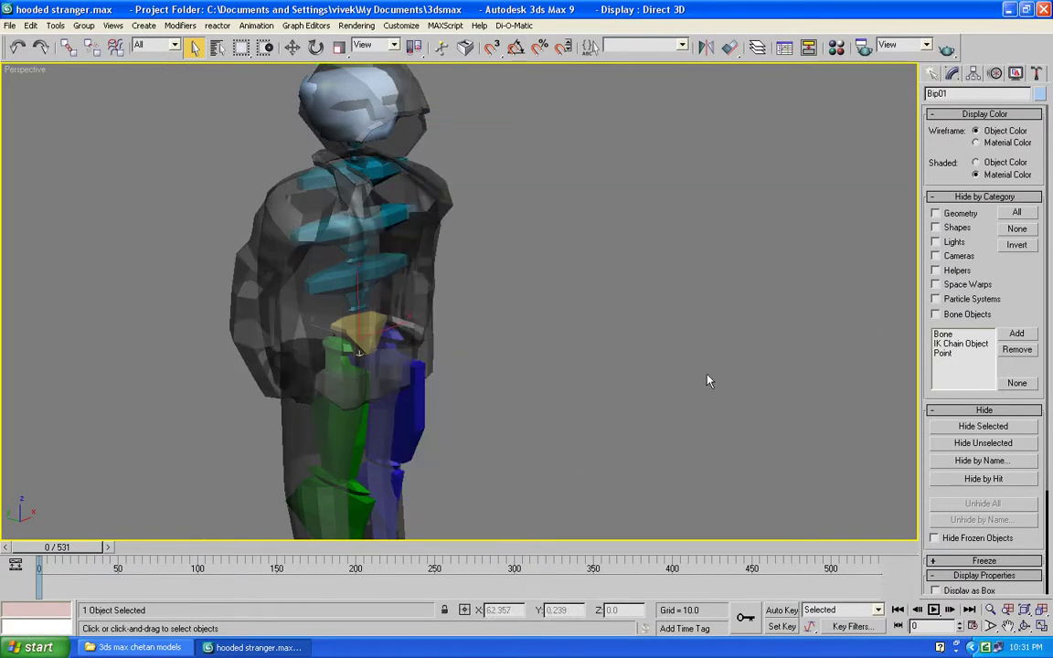
pyautogui.click(975, 426)
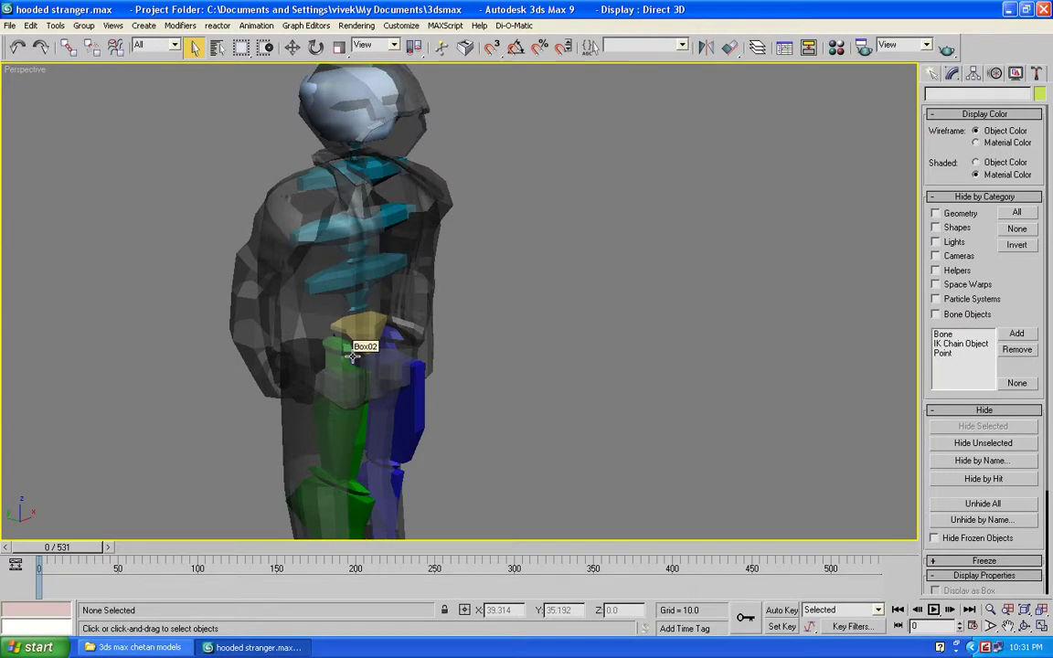
# Select all biped parts from Bip01 Head through Bip01 Spine2 by name, leaving out Box02, and hide them
pyautogui.press('h')
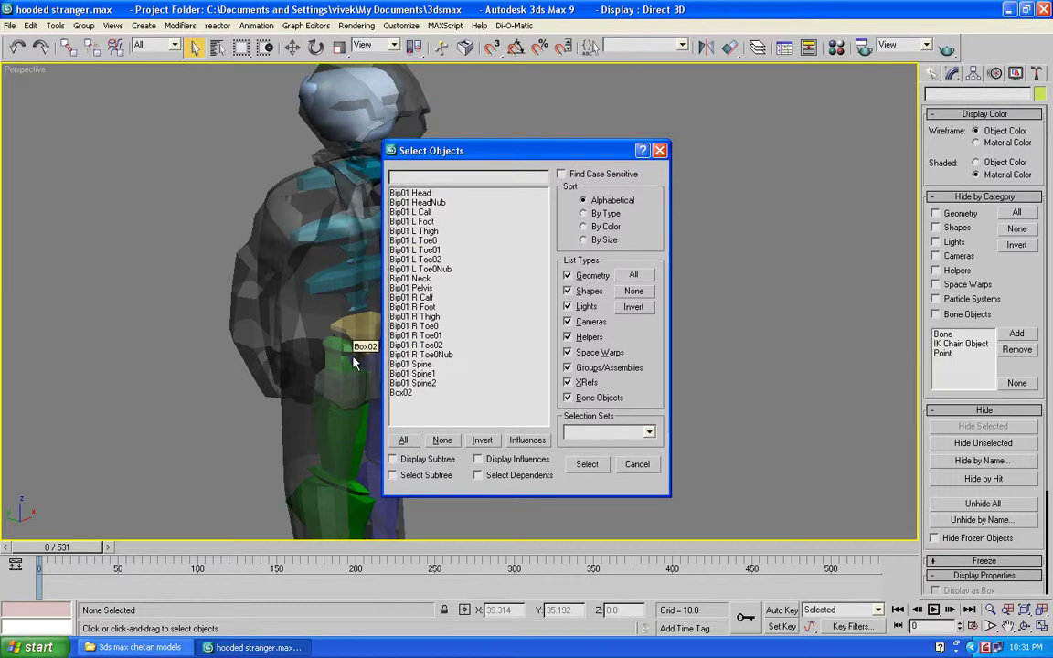
pyautogui.click(422, 194)
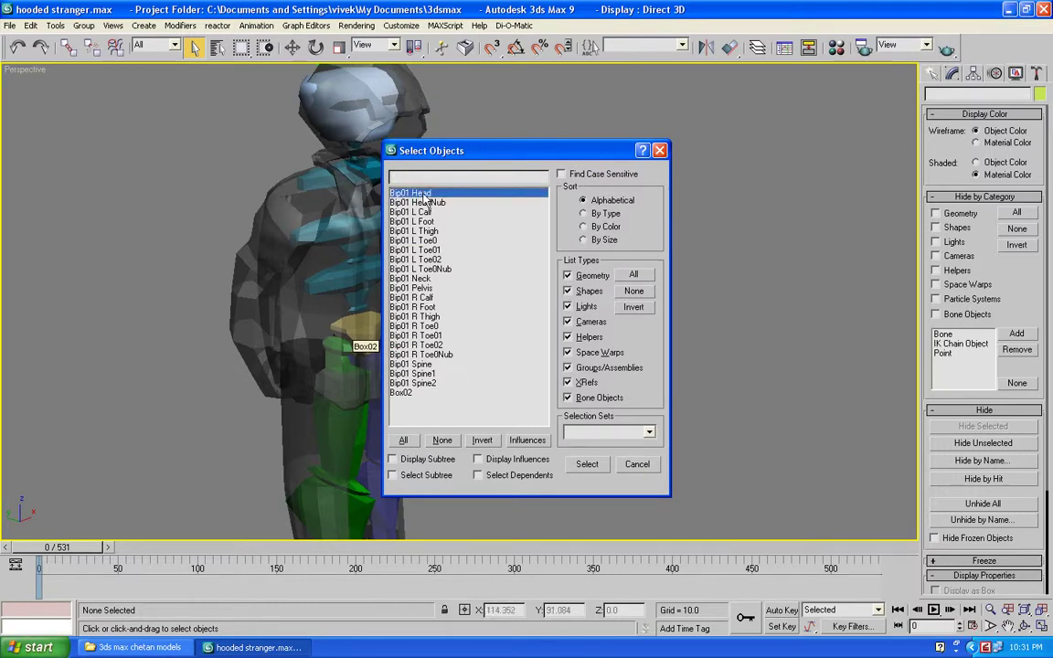
pyautogui.hotkey('shift', 'Down')
pyautogui.hotkey('shift', 'Down')
pyautogui.hotkey('shift', 'Down')
pyautogui.hotkey('shift', 'Down')
pyautogui.hotkey('shift', 'Down')
pyautogui.hotkey('shift', 'Down')
pyautogui.hotkey('shift', 'Down')
pyautogui.hotkey('shift', 'Down')
pyautogui.hotkey('shift', 'Down')
pyautogui.hotkey('shift', 'Down')
pyautogui.hotkey('shift', 'Down')
pyautogui.hotkey('shift', 'Down')
pyautogui.hotkey('shift', 'Down')
pyautogui.hotkey('shift', 'Down')
pyautogui.hotkey('shift', 'Down')
pyautogui.hotkey('shift', 'Down')
pyautogui.hotkey('shift', 'Down')
pyautogui.hotkey('shift', 'Down')
pyautogui.hotkey('shift', 'Down')
pyautogui.hotkey('shift', 'Down')
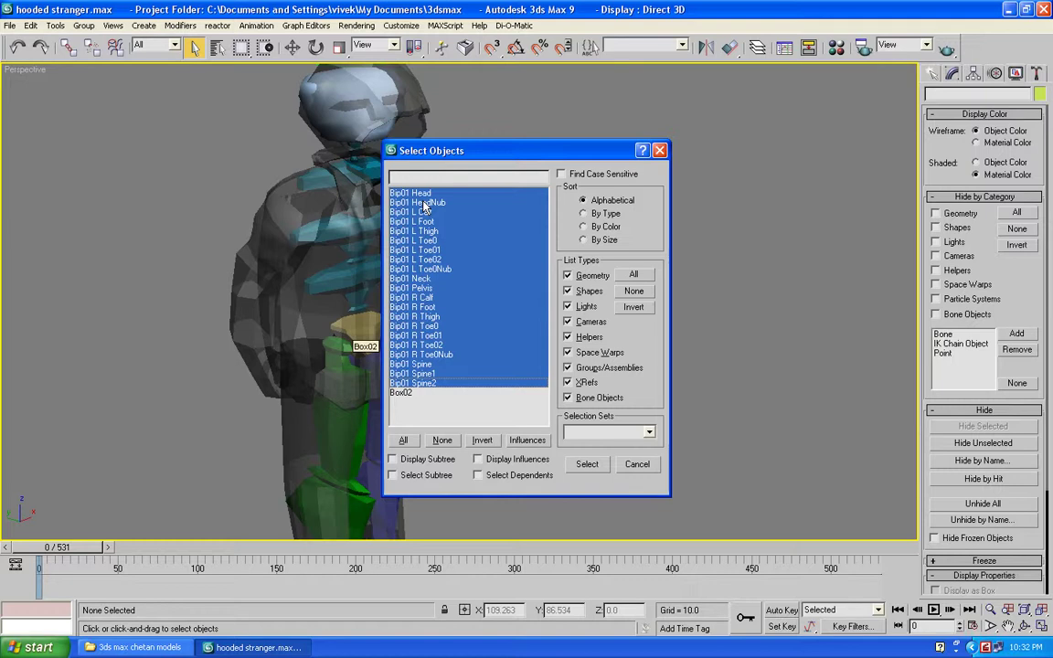
pyautogui.click(585, 463)
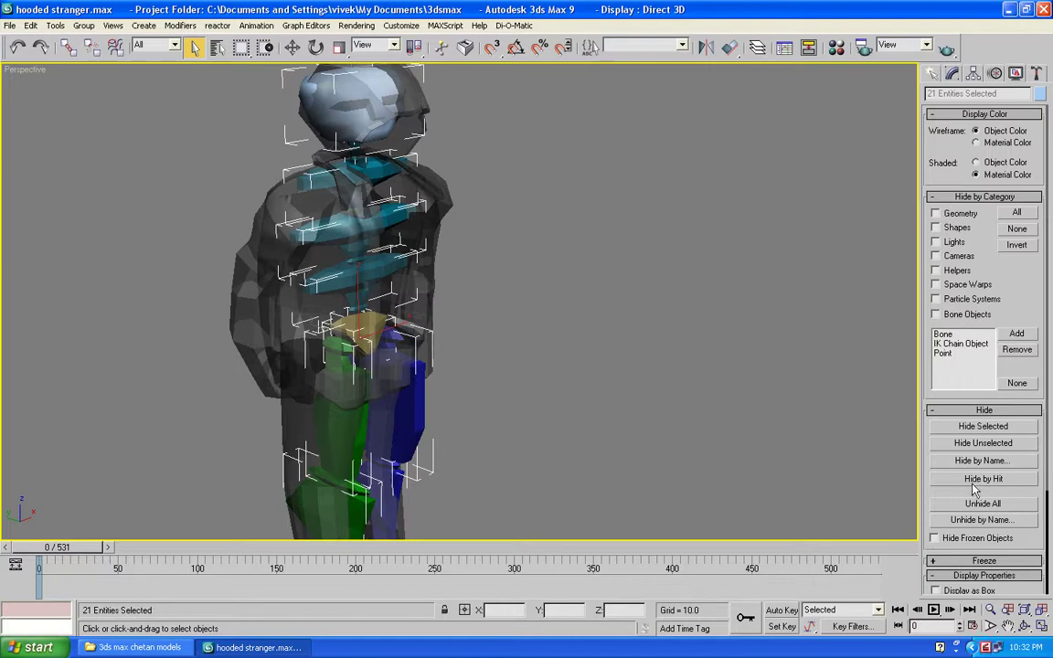
pyautogui.click(976, 427)
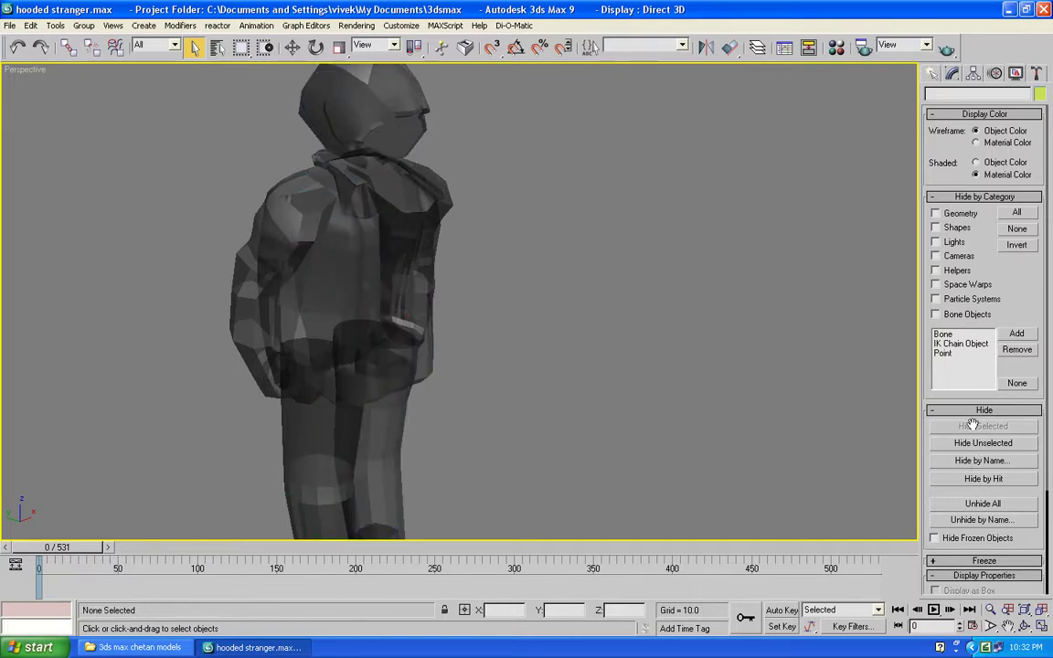
# Unhide all biped parts, with the whole character in the Perspective view
pyautogui.click(931, 73)
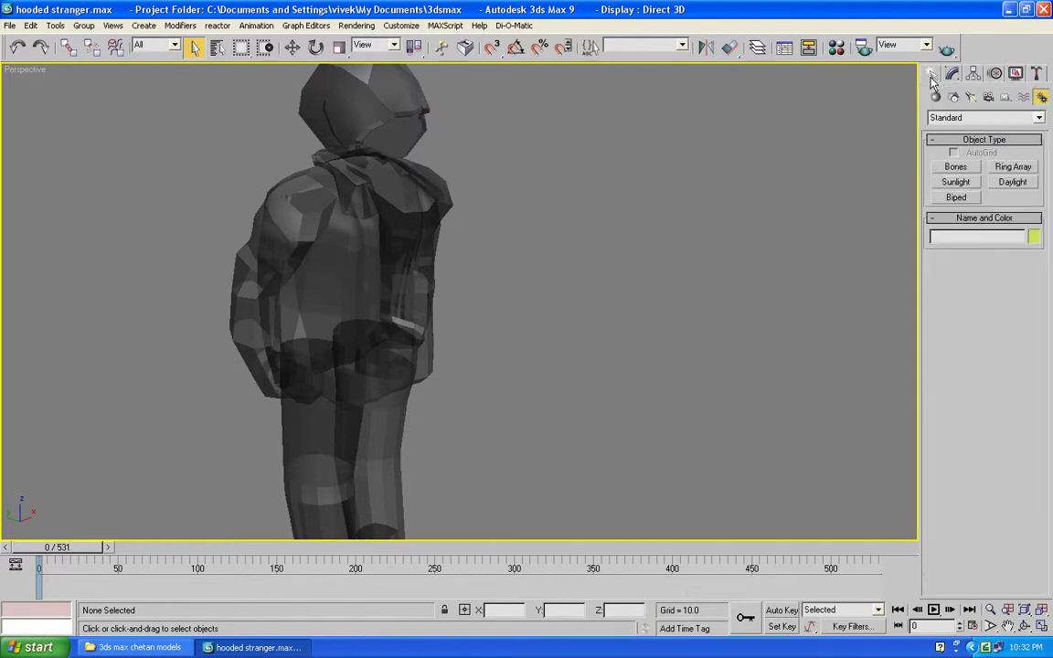
pyautogui.scroll(-3, 612, 333)
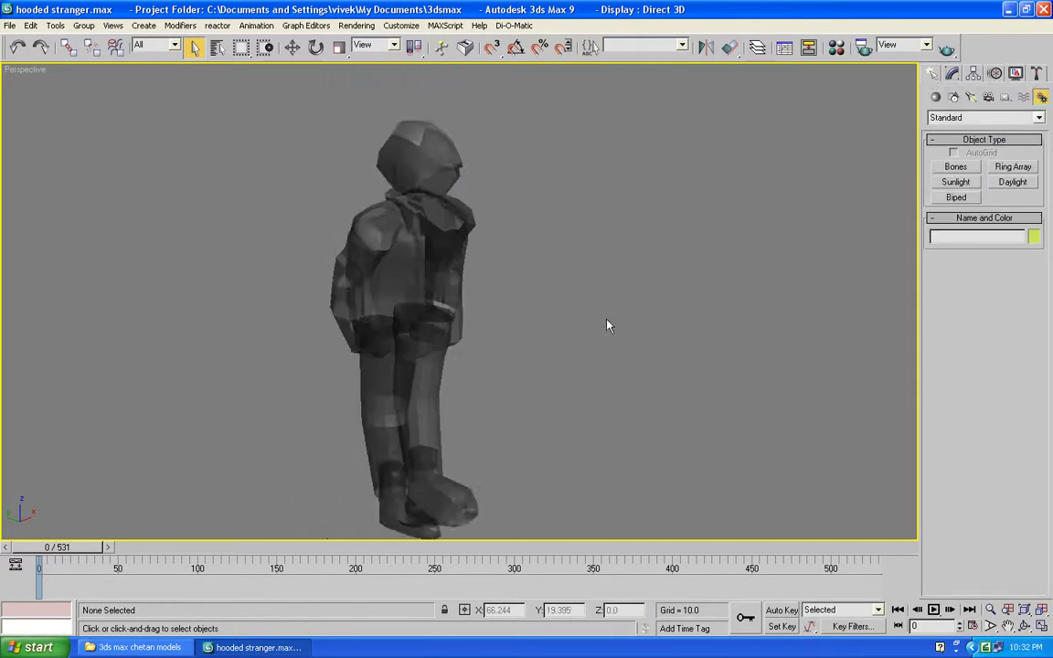
pyautogui.moveTo(608, 326); pyautogui.dragTo(453, 287, button='middle')
pyautogui.rightClick(517, 302)
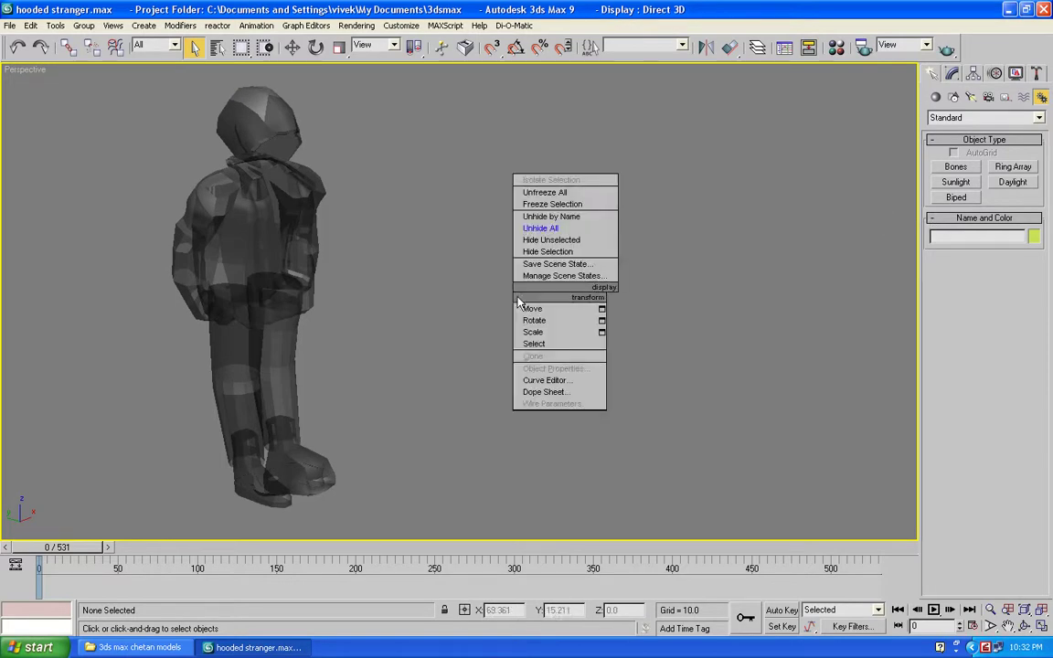
pyautogui.click(541, 228)
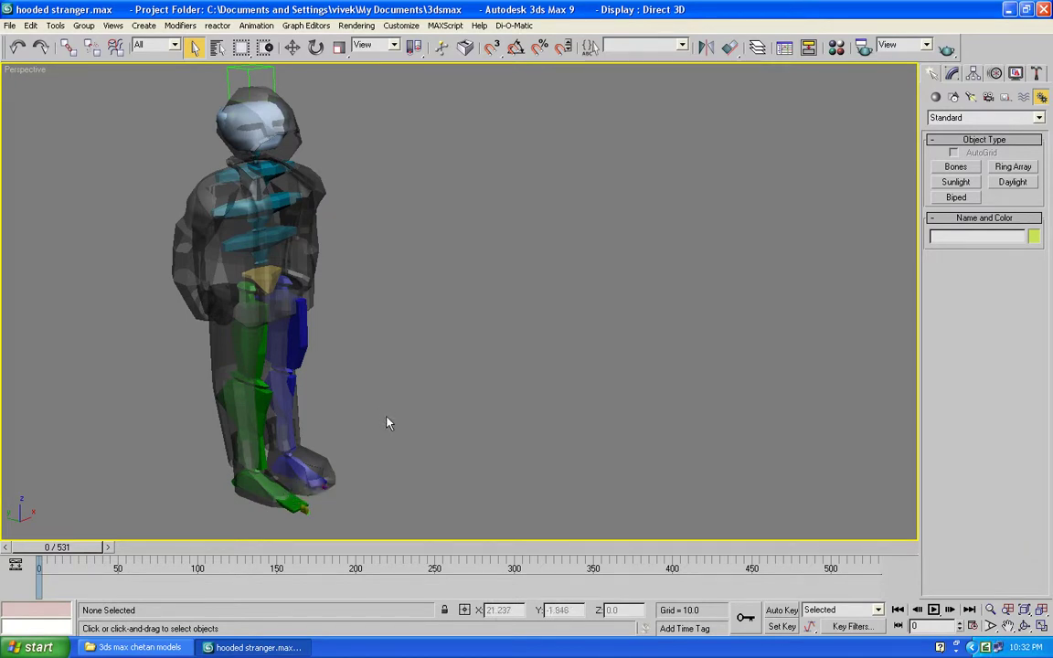
# Select the biped root object Bip01 by name
pyautogui.press('h')
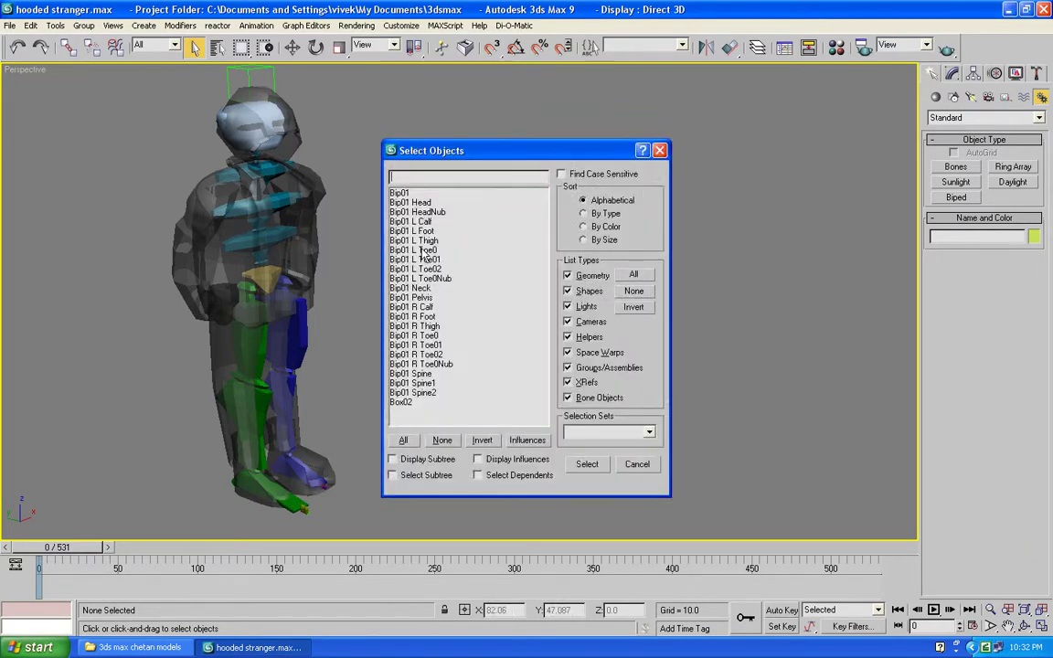
pyautogui.click(400, 194)
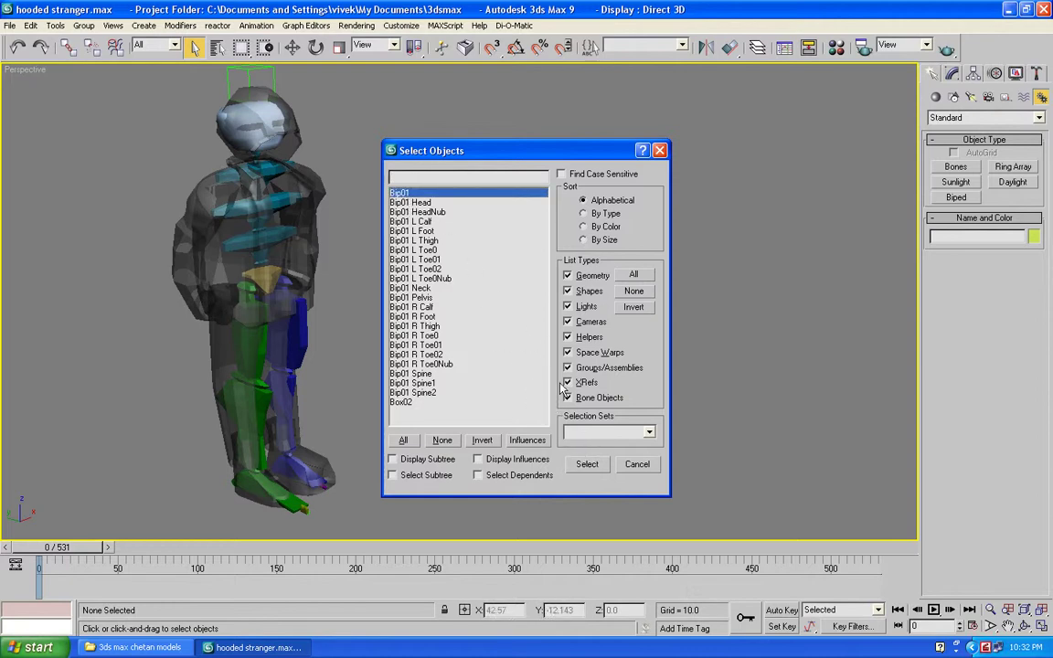
pyautogui.click(577, 466)
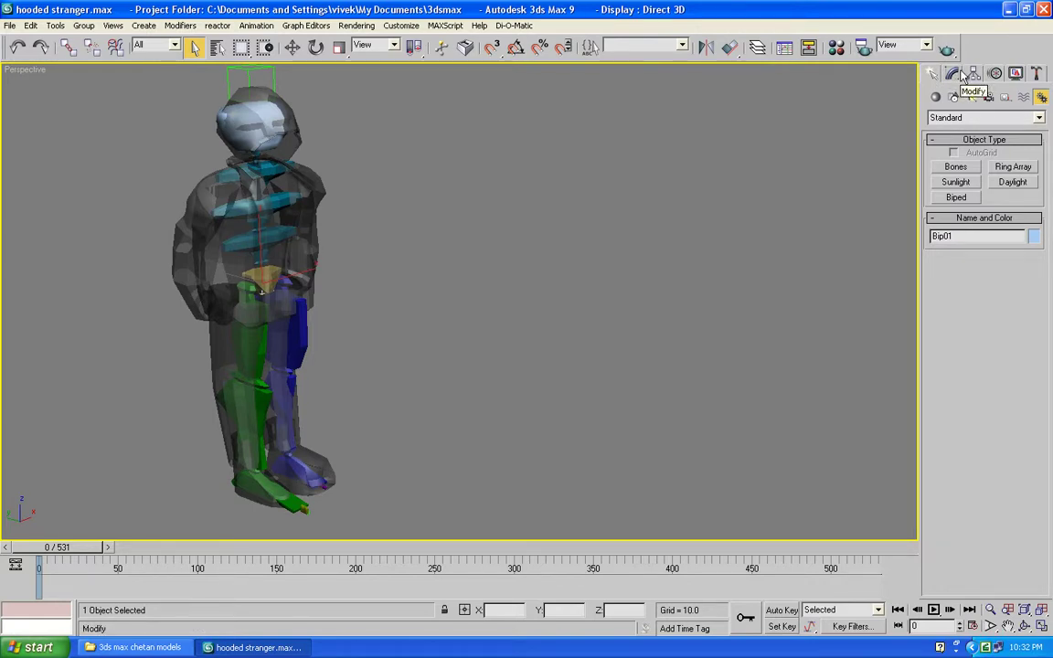
pyautogui.click(965, 76)
pyautogui.click(934, 75)
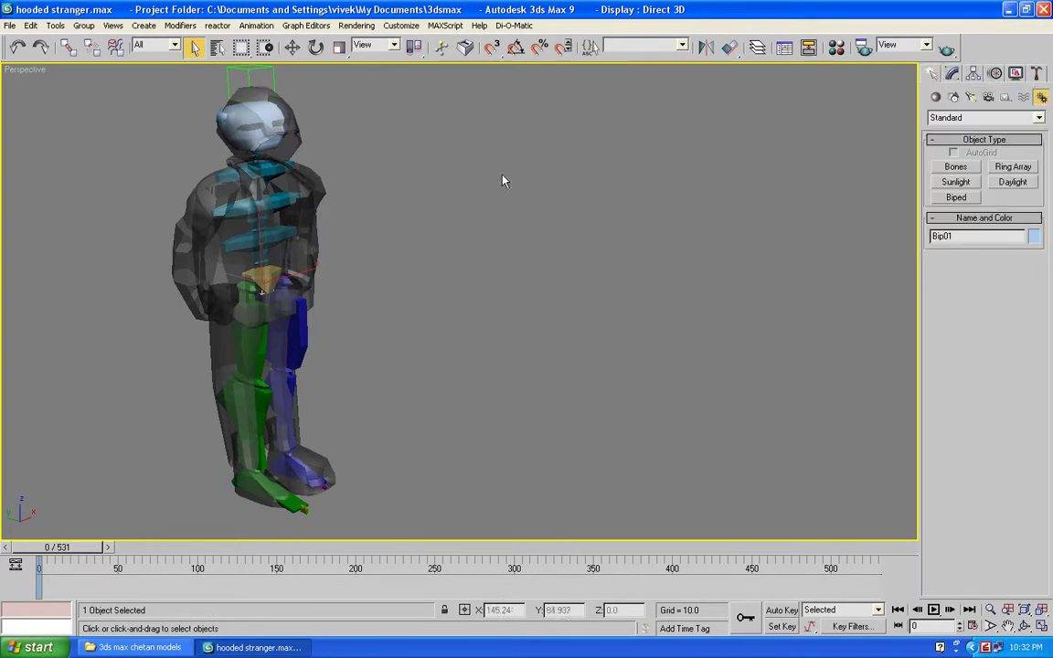
# Select the Box02 mesh in the viewport and look at its Physique modifier settings
pyautogui.click(278, 157)
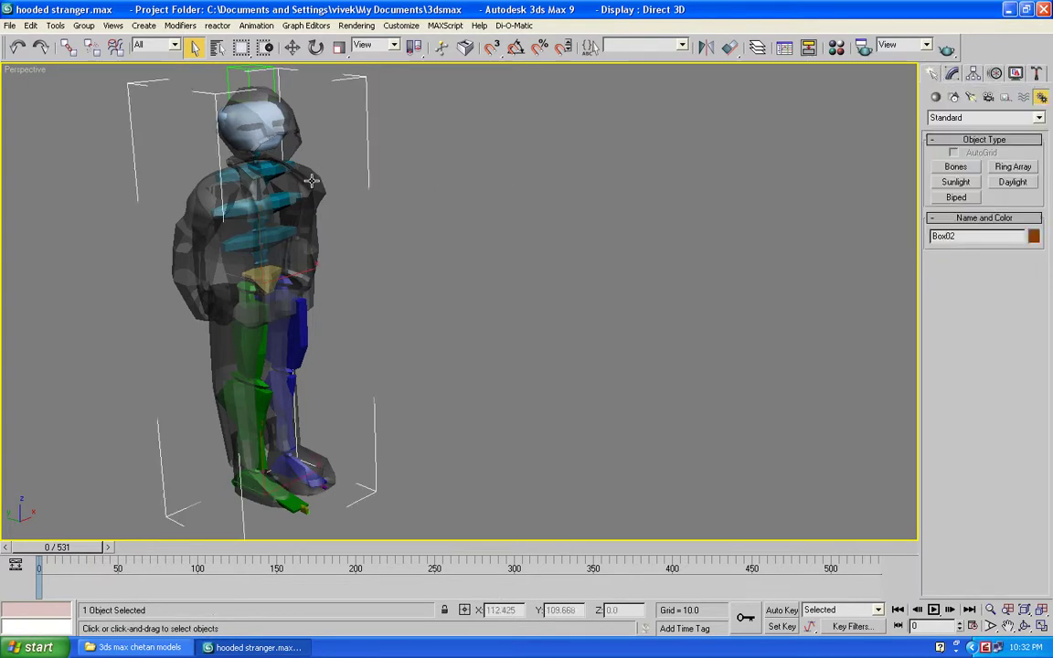
pyautogui.click(951, 75)
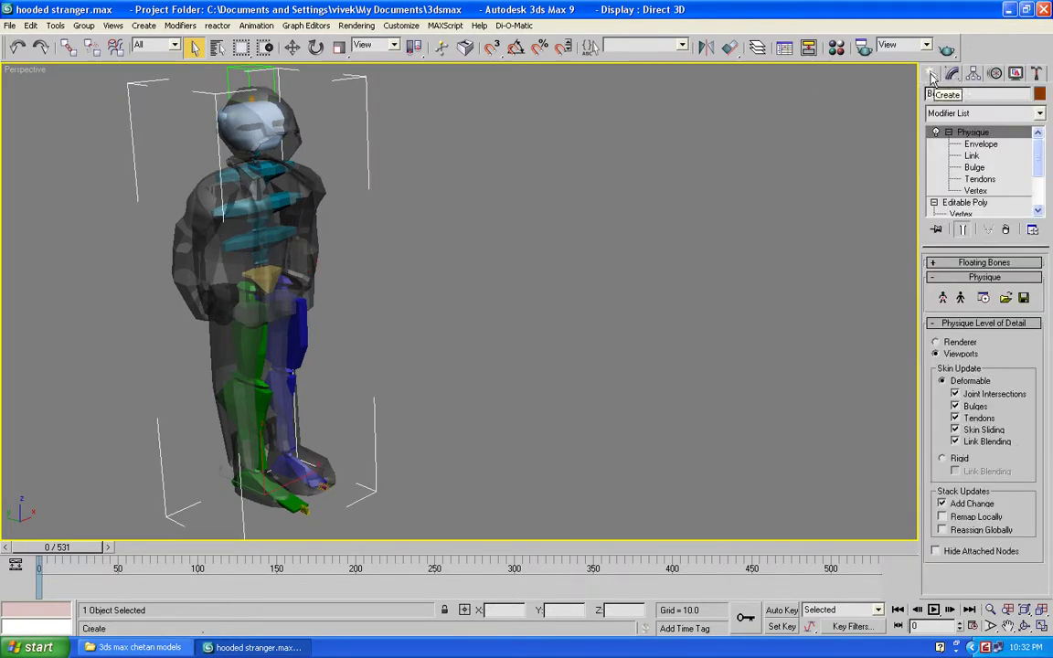
pyautogui.click(932, 75)
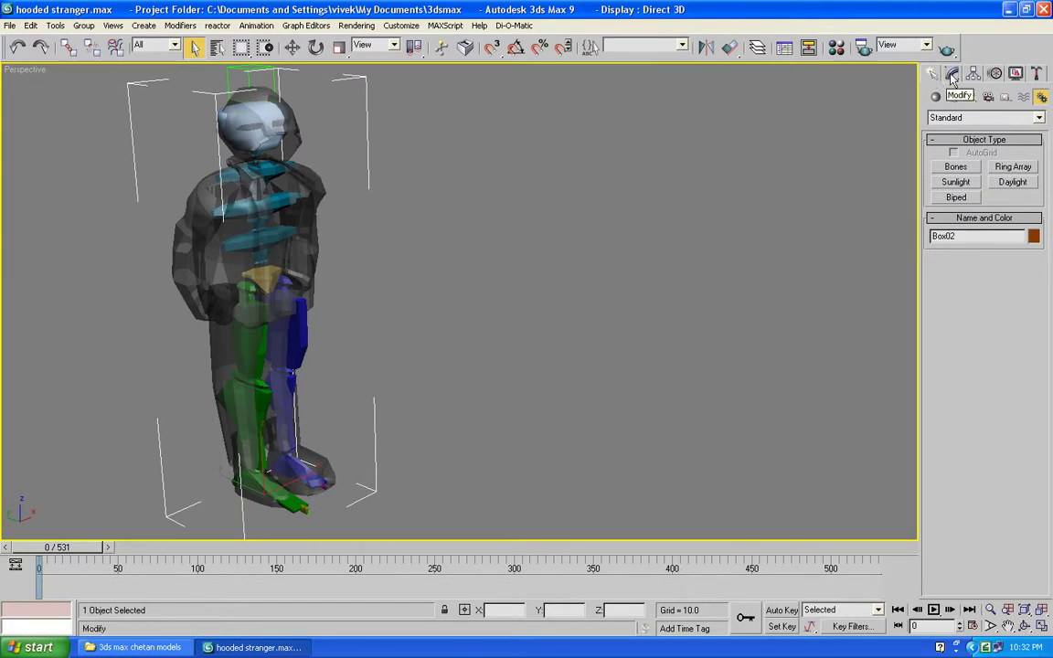
pyautogui.click(951, 75)
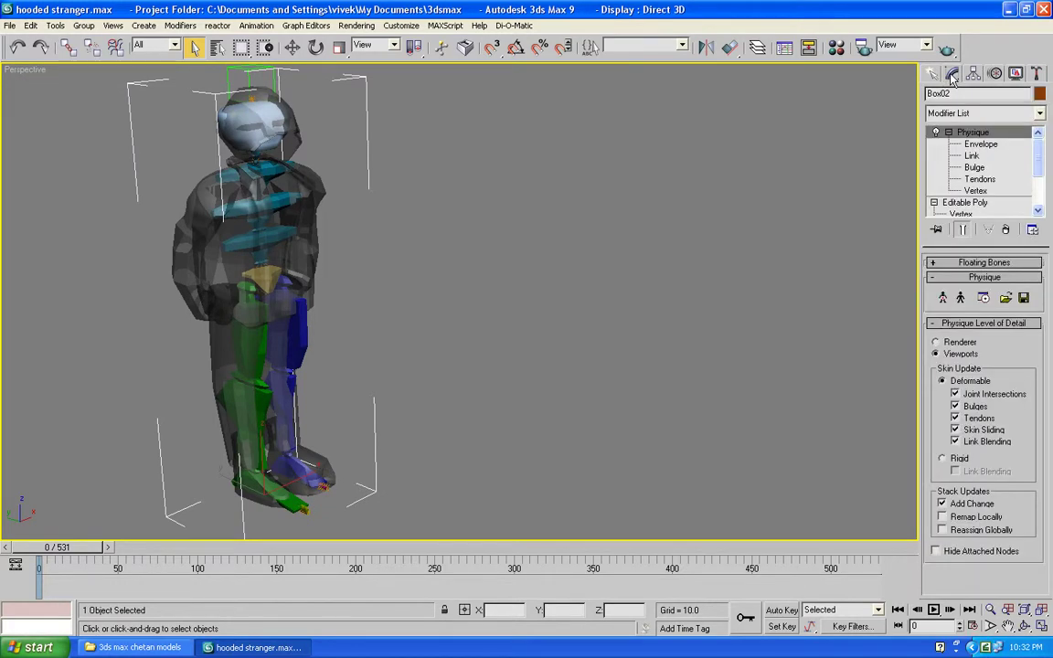
pyautogui.click(932, 75)
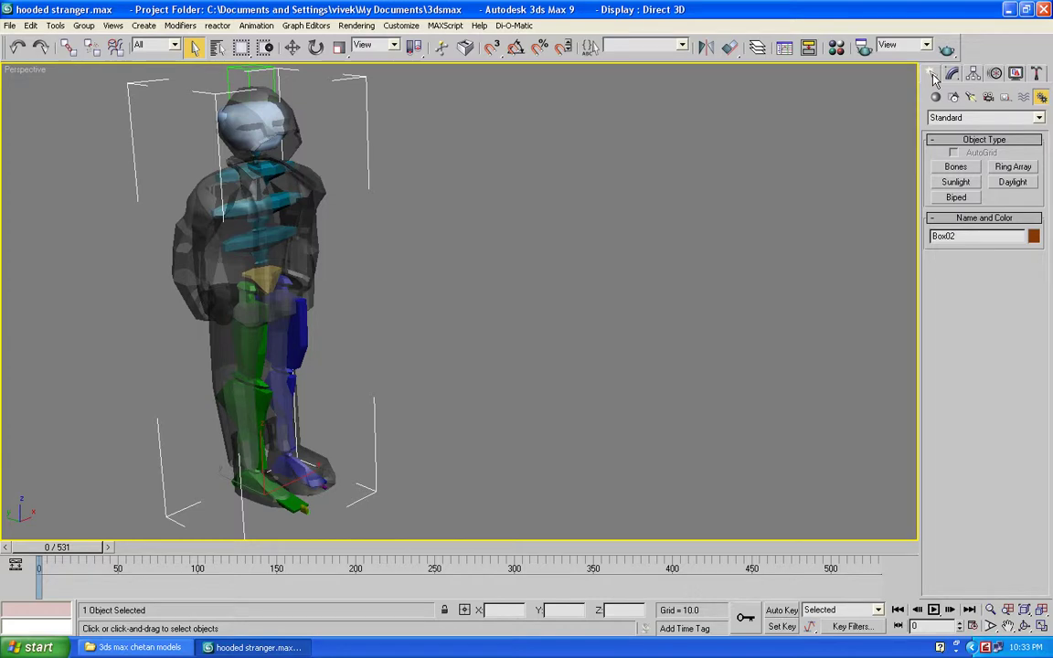
# Select Bip01 by name and turn on Footstep mode in its motion parameters
pyautogui.click(994, 73)
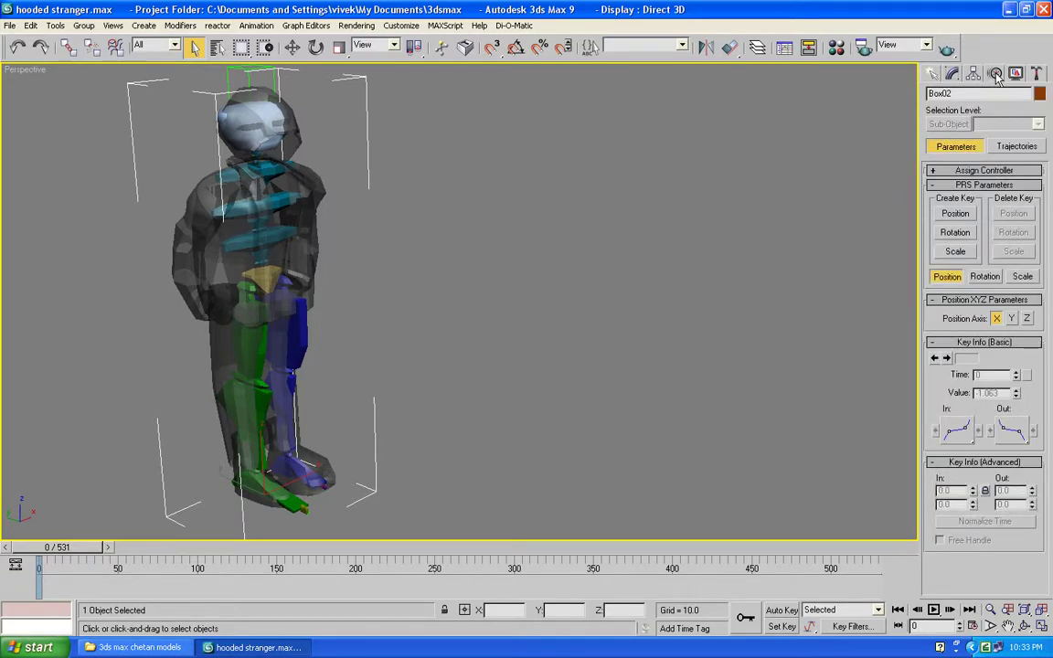
pyautogui.press('h')
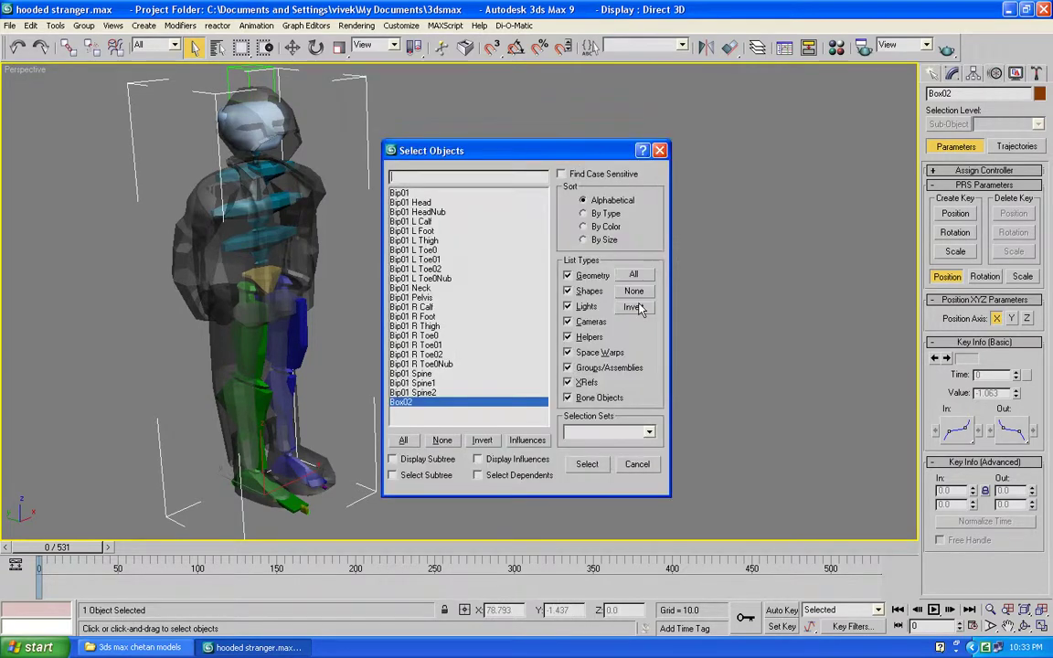
pyautogui.click(421, 193)
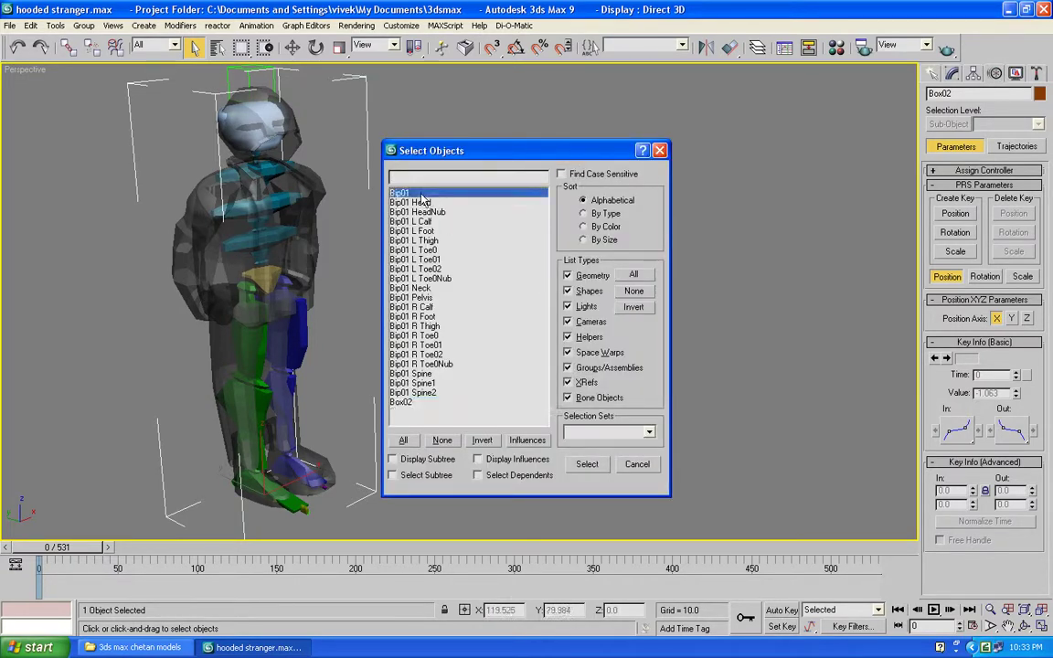
pyautogui.press('Return')
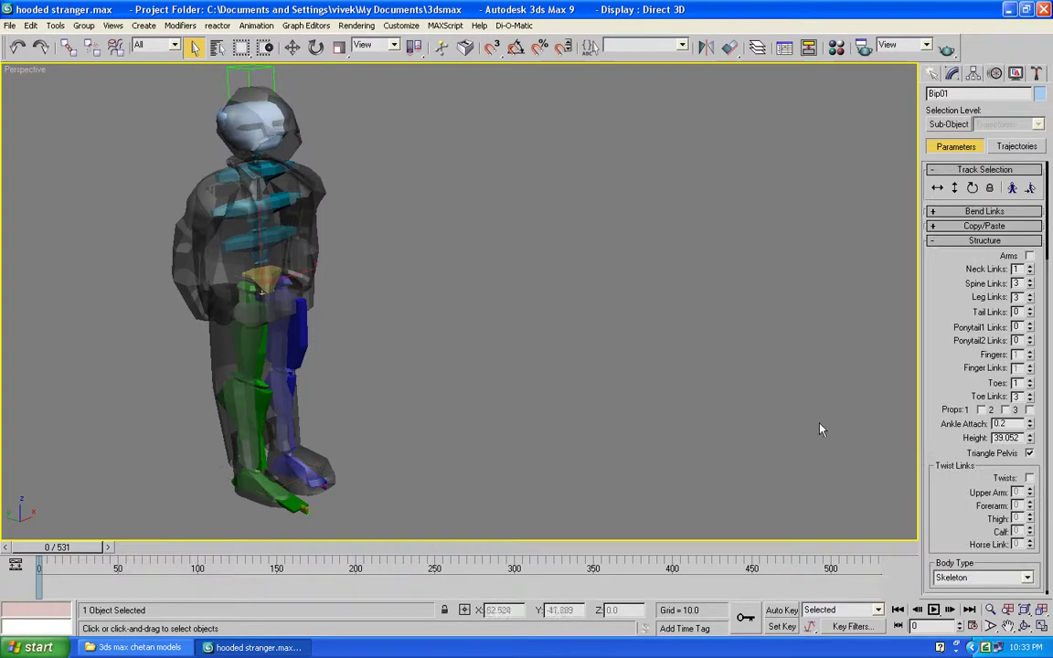
pyautogui.moveTo(932, 317); pyautogui.dragTo(931, 453)
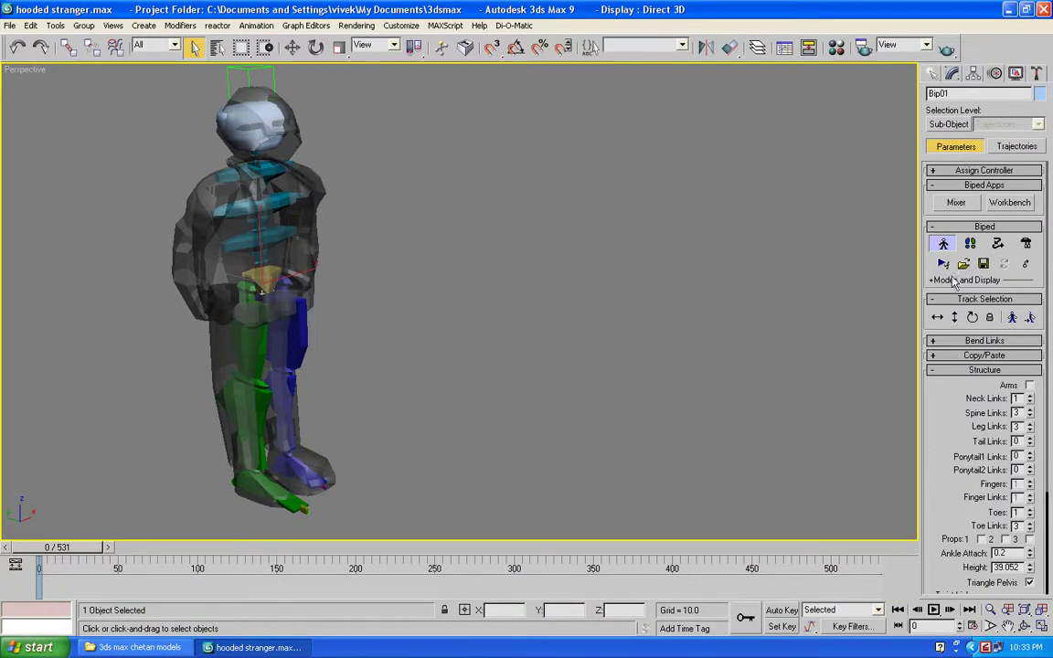
pyautogui.click(969, 245)
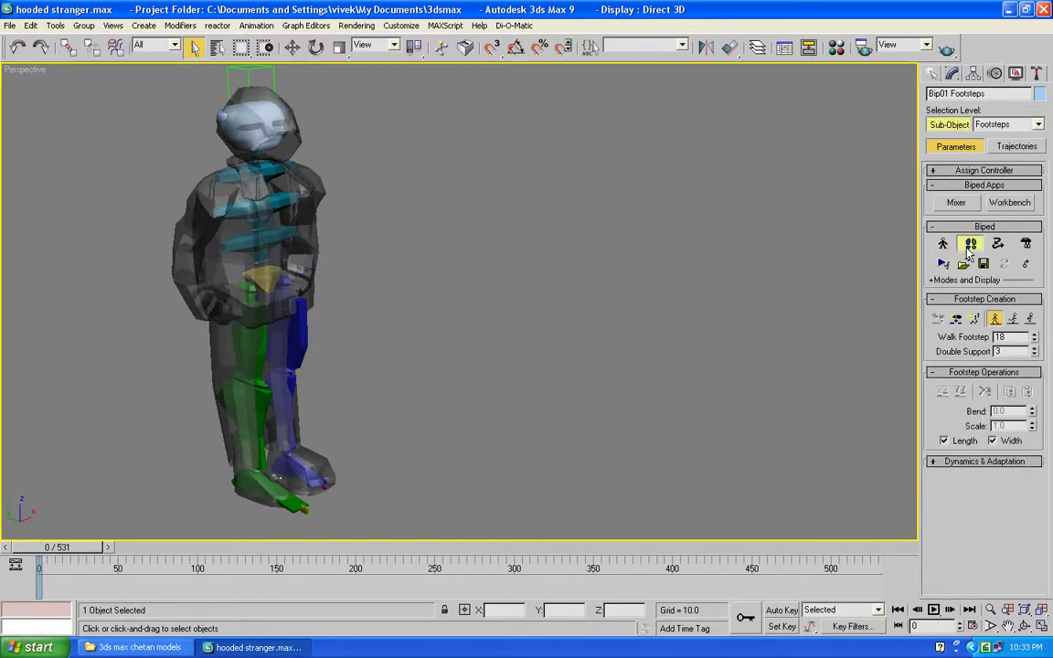
# Create 12 walking footsteps for the biped, starting with the left foot and using auto timing
pyautogui.click(974, 319)
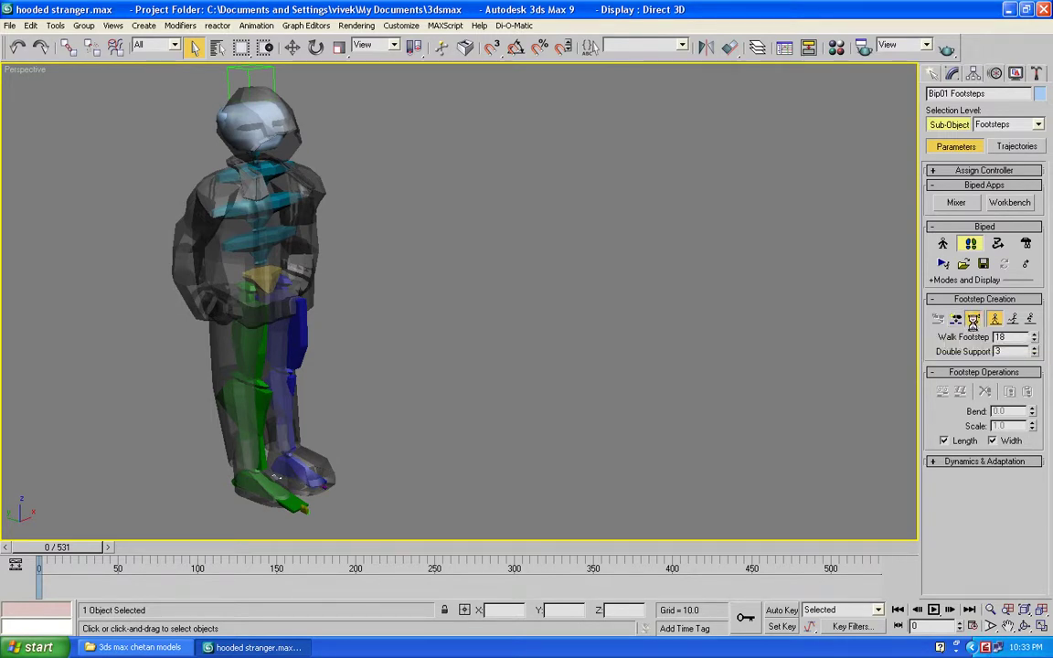
pyautogui.click(532, 142)
pyautogui.click(533, 142)
pyautogui.click(533, 142)
pyautogui.click(533, 142)
pyautogui.click(532, 144)
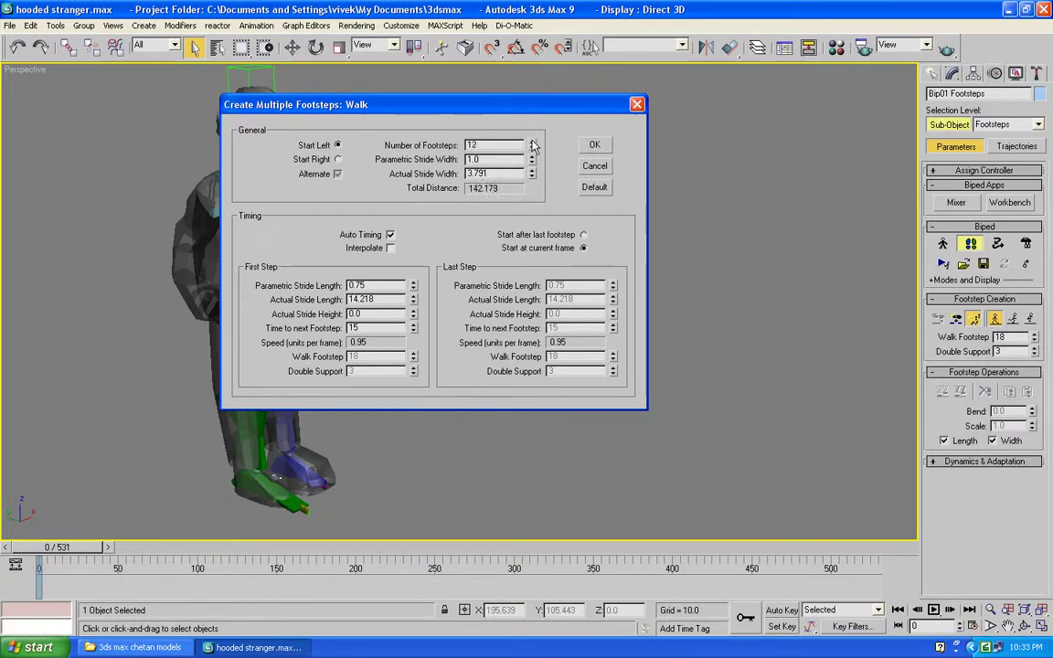
pyautogui.click(593, 146)
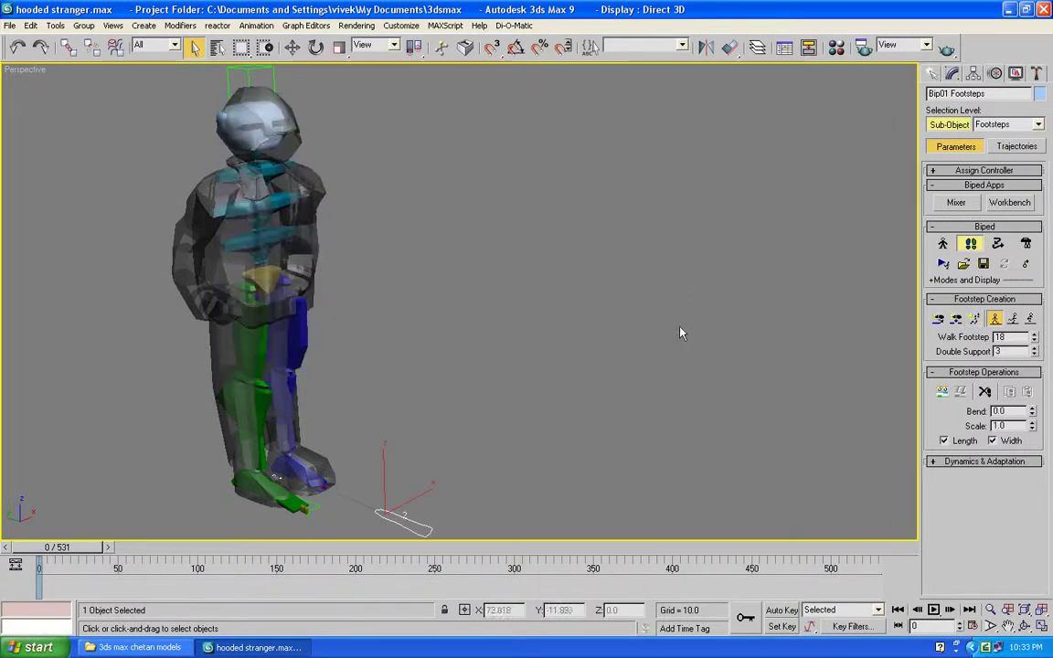
pyautogui.moveTo(738, 275); pyautogui.dragTo(448, 172, button='middle')
pyautogui.scroll(-4, 599, 251)
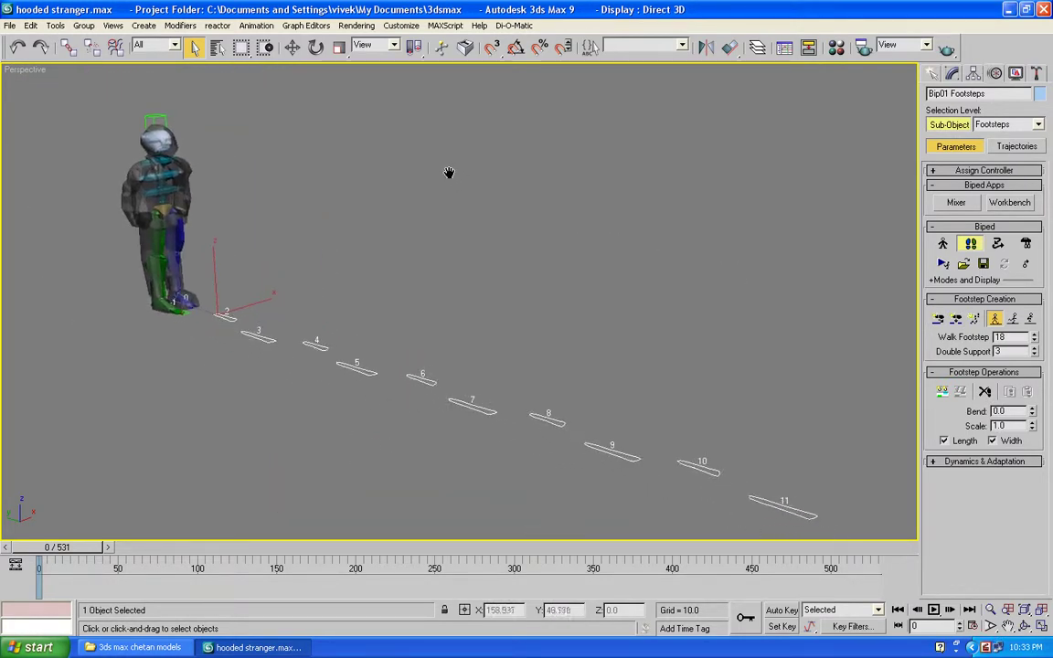
# Select Box02 by name and turn off its see-through display so the mesh is shaded solid
pyautogui.click(931, 74)
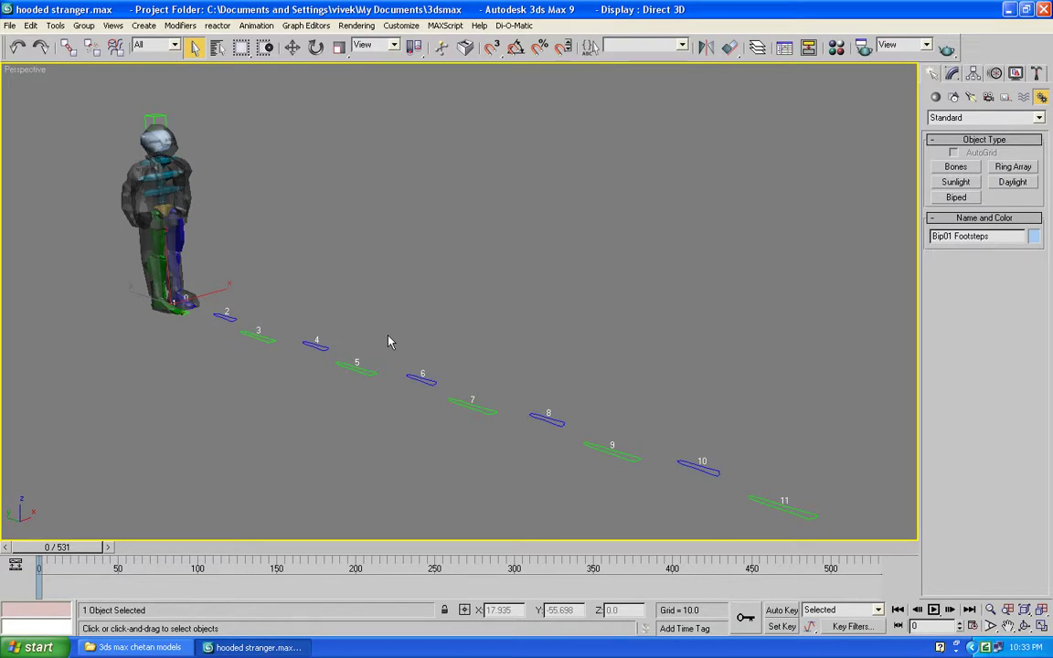
pyautogui.press('h')
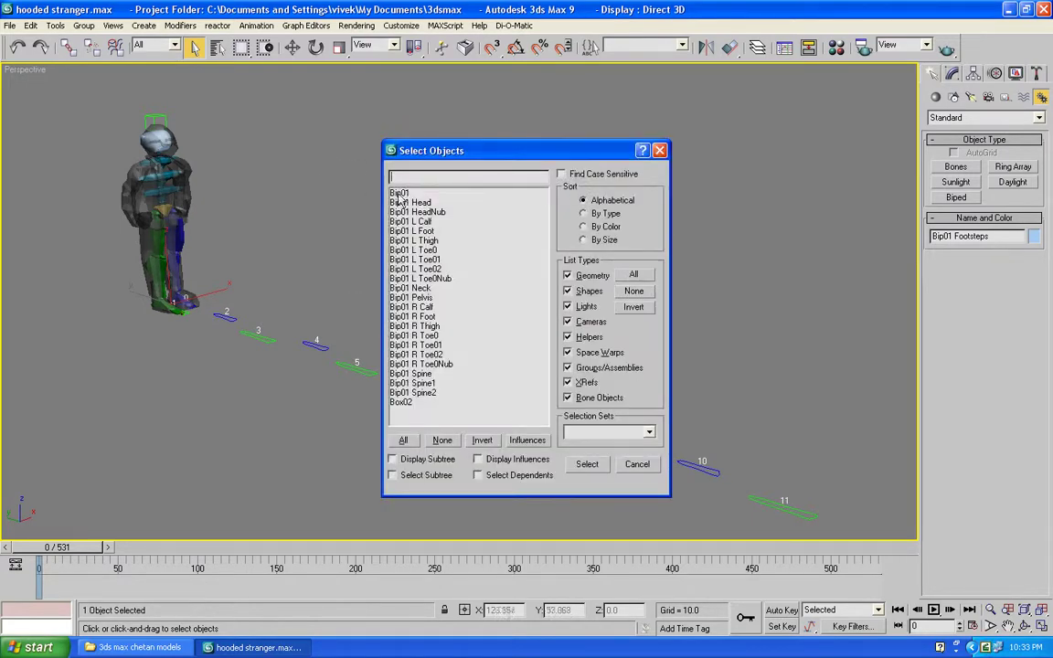
pyautogui.click(399, 403)
pyautogui.click(583, 465)
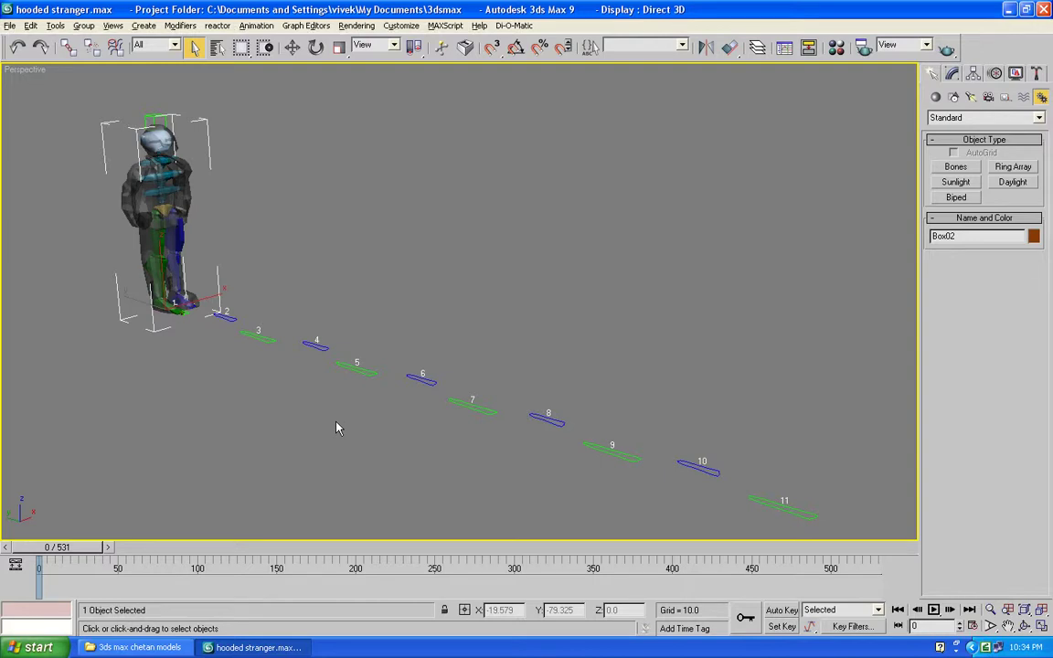
pyautogui.hotkey('alt', 'x')
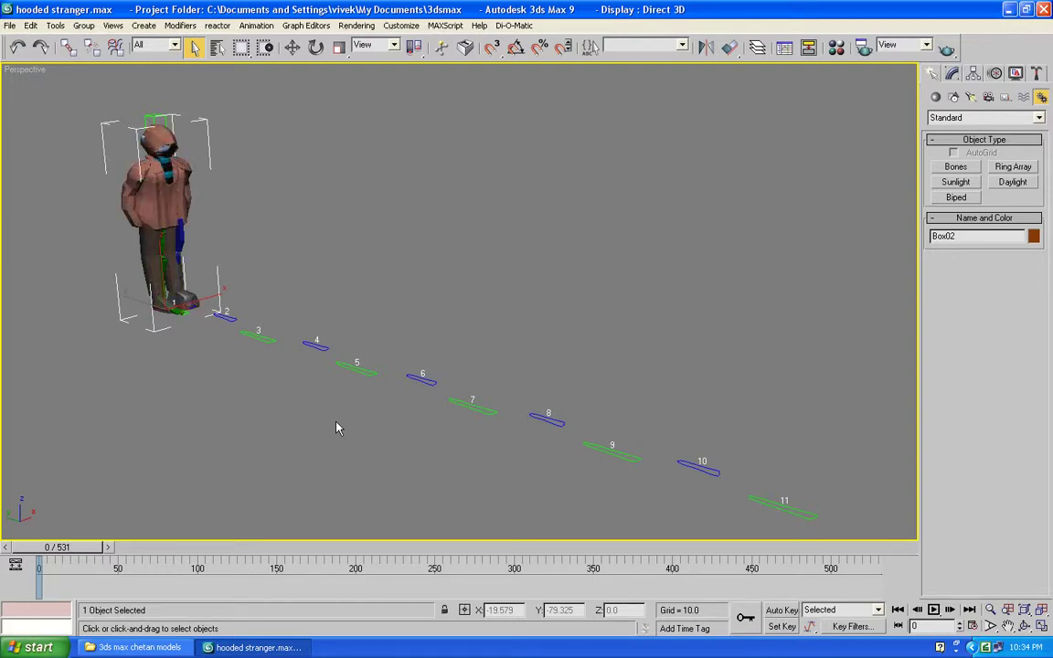
# Select all biped parts from Bip01 through Bip01 Spine2 by name, leaving out Box02
pyautogui.press('h')
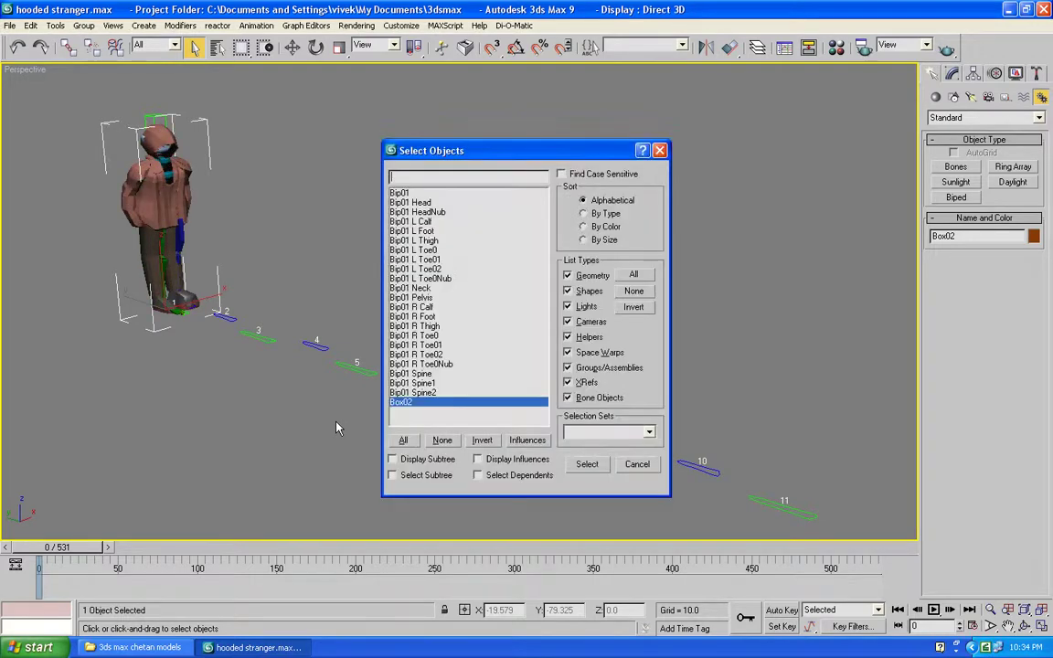
pyautogui.click(402, 193)
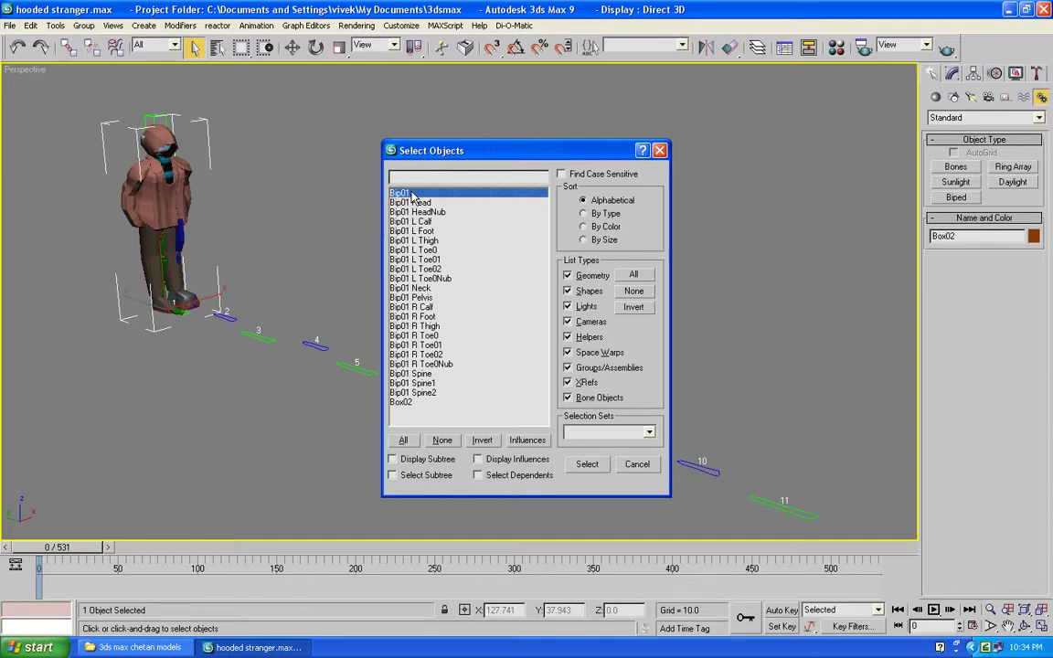
pyautogui.hotkey('shift', 'Down')
pyautogui.hotkey('shift', 'Down')
pyautogui.hotkey('shift', 'Down')
pyautogui.hotkey('shift', 'Down')
pyautogui.hotkey('shift', 'Down')
pyautogui.hotkey('shift', 'Down')
pyautogui.hotkey('shift', 'Down')
pyautogui.hotkey('shift', 'Down')
pyautogui.hotkey('shift', 'Down')
pyautogui.hotkey('shift', 'Down')
pyautogui.hotkey('shift', 'Down')
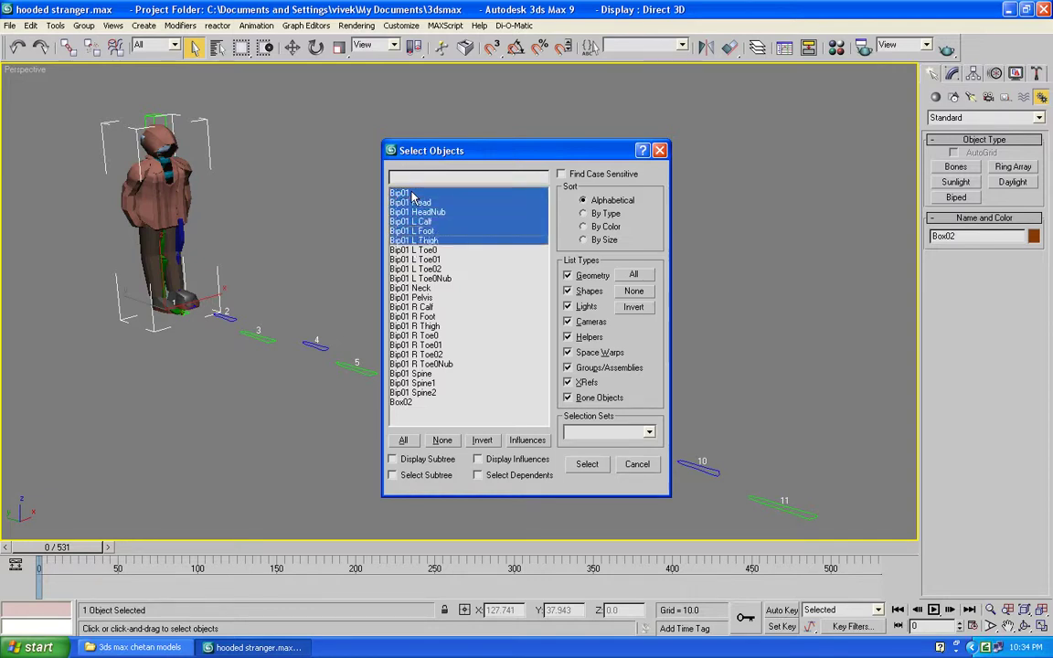
pyautogui.hotkey('shift', 'Down')
pyautogui.hotkey('shift', 'Down')
pyautogui.hotkey('shift', 'Down')
pyautogui.hotkey('shift', 'Down')
pyautogui.hotkey('shift', 'Down')
pyautogui.hotkey('shift', 'Down')
pyautogui.hotkey('shift', 'Down')
pyautogui.hotkey('shift', 'Down')
pyautogui.hotkey('shift', 'Down')
pyautogui.hotkey('shift', 'Down')
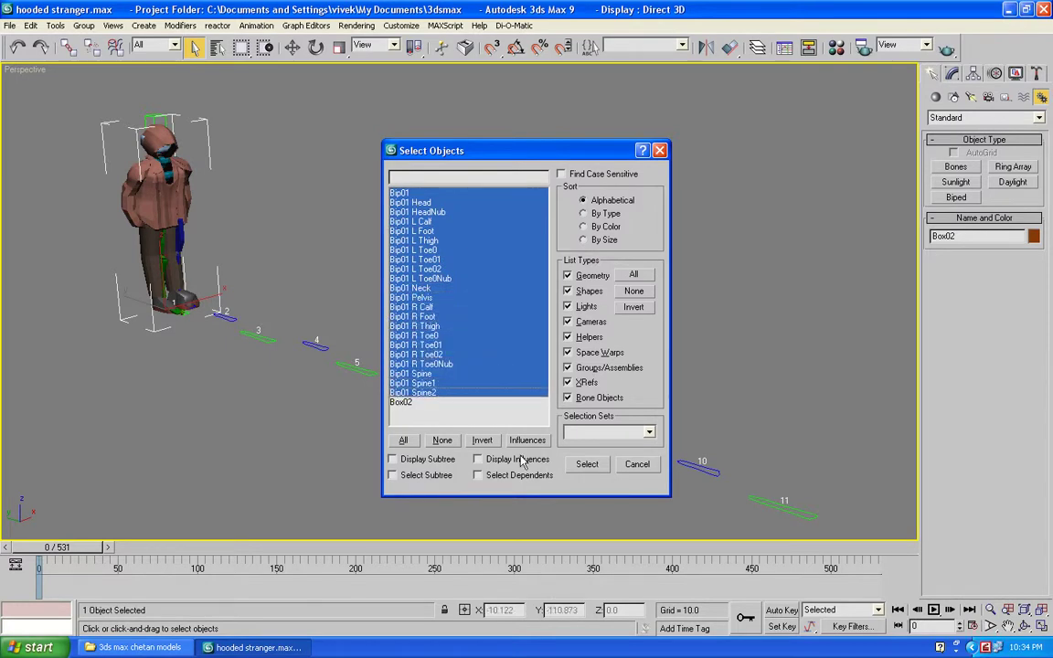
pyautogui.click(588, 464)
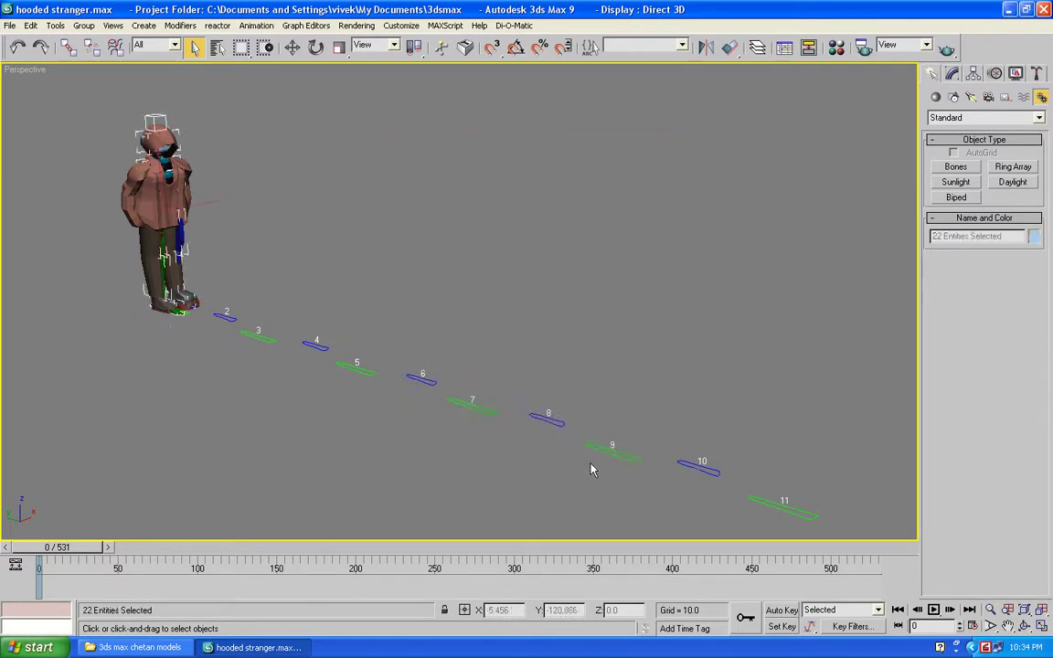
# Hide the selected biped parts and undo the hiding
pyautogui.click(1016, 74)
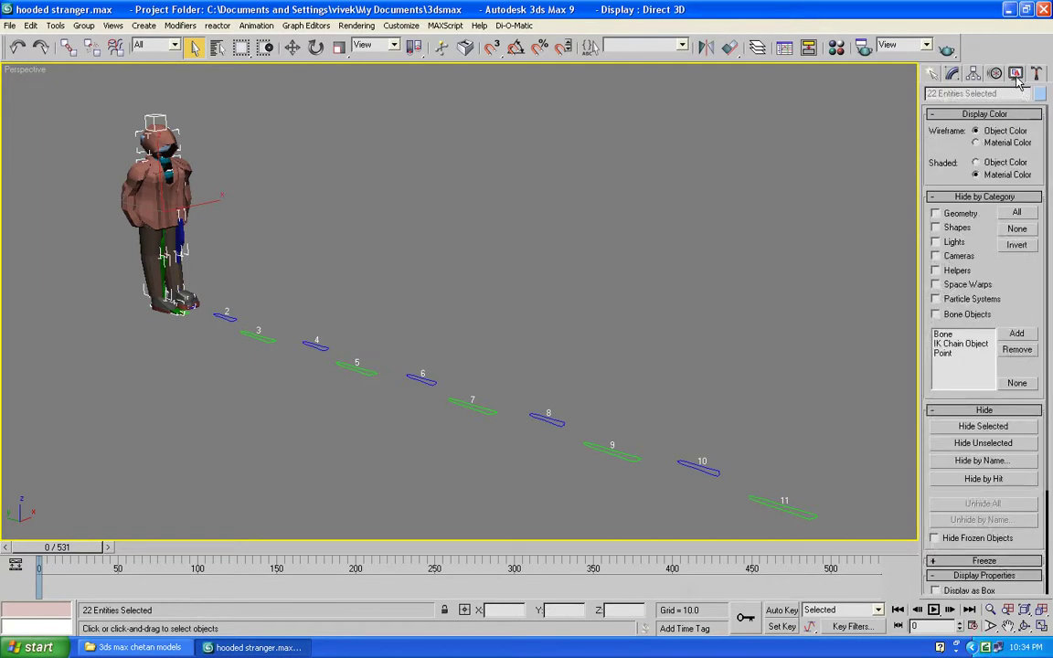
pyautogui.click(983, 426)
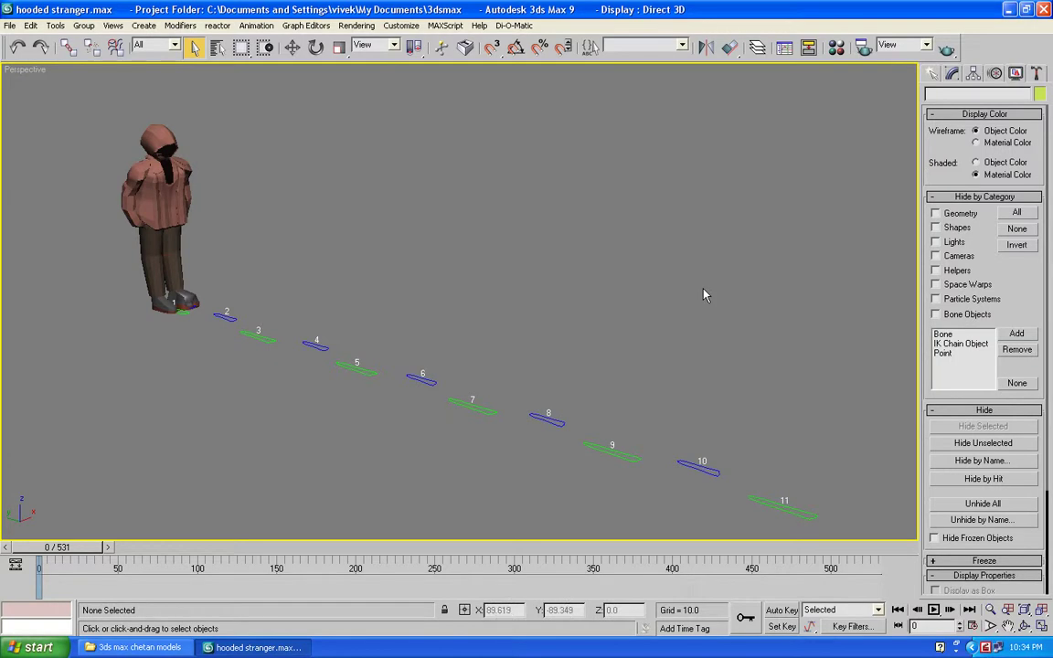
pyautogui.hotkey('ctrl', 'z')
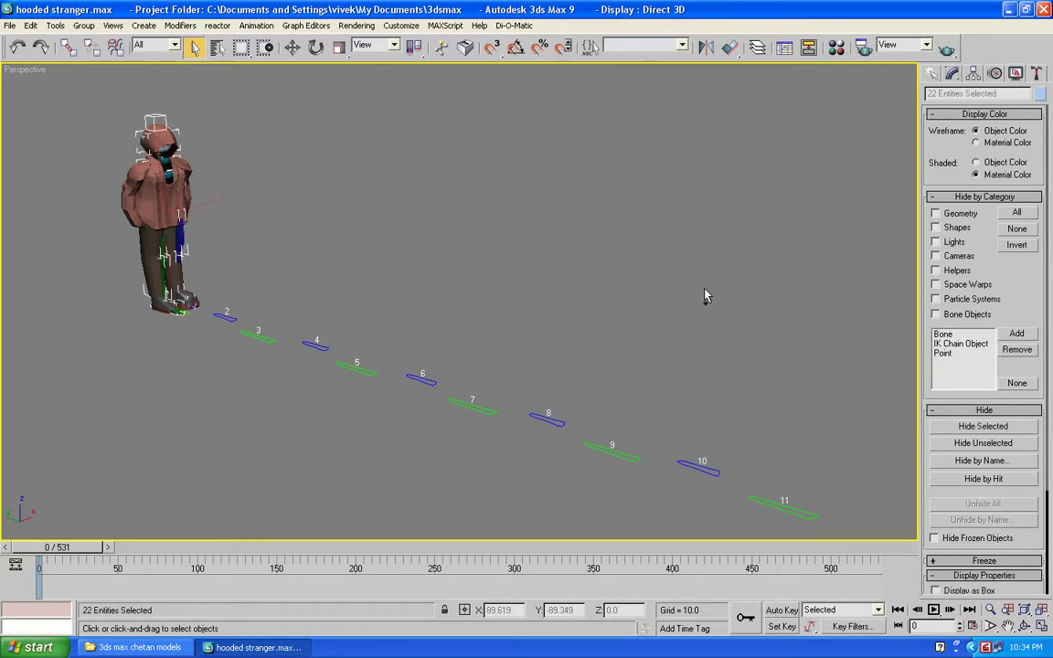
# Turn Footstep mode back on for the biped and create keys for the inactive footsteps
pyautogui.click(932, 73)
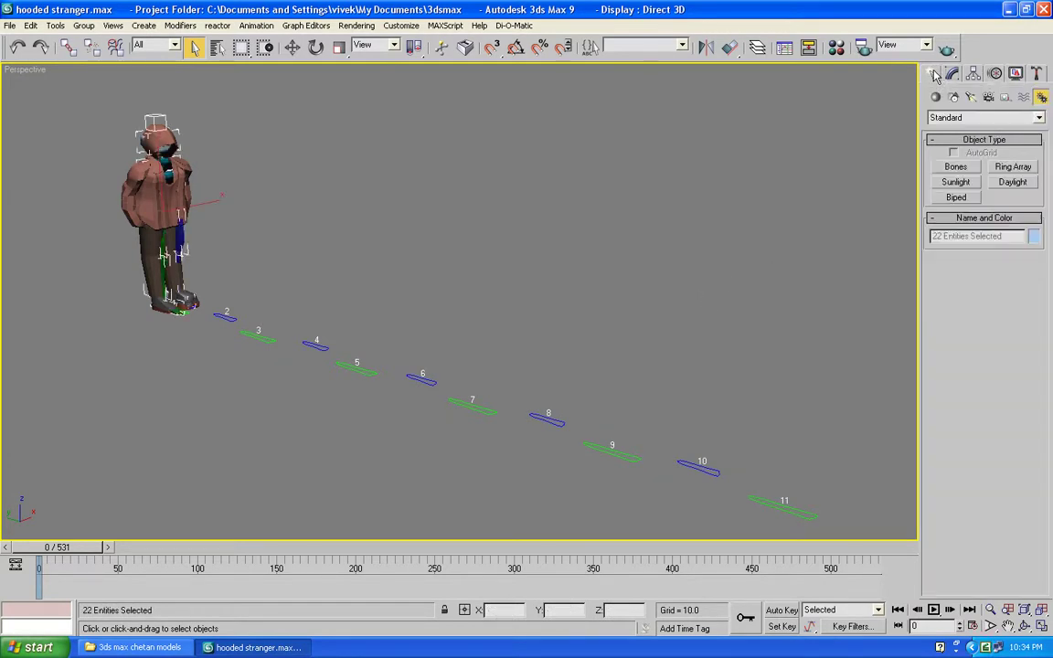
pyautogui.click(994, 75)
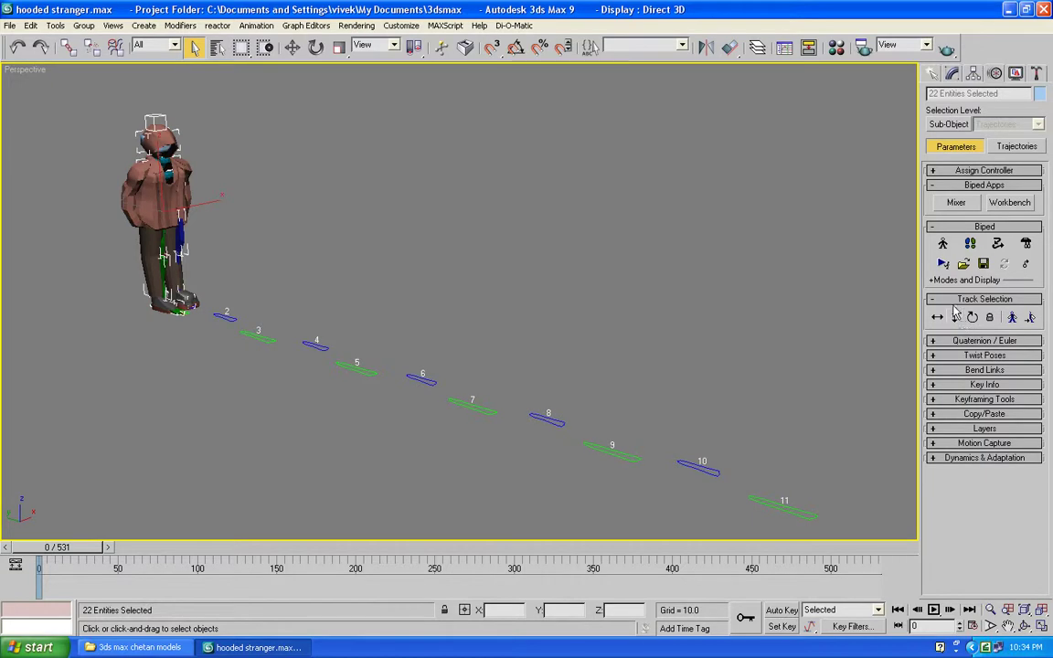
pyautogui.click(969, 243)
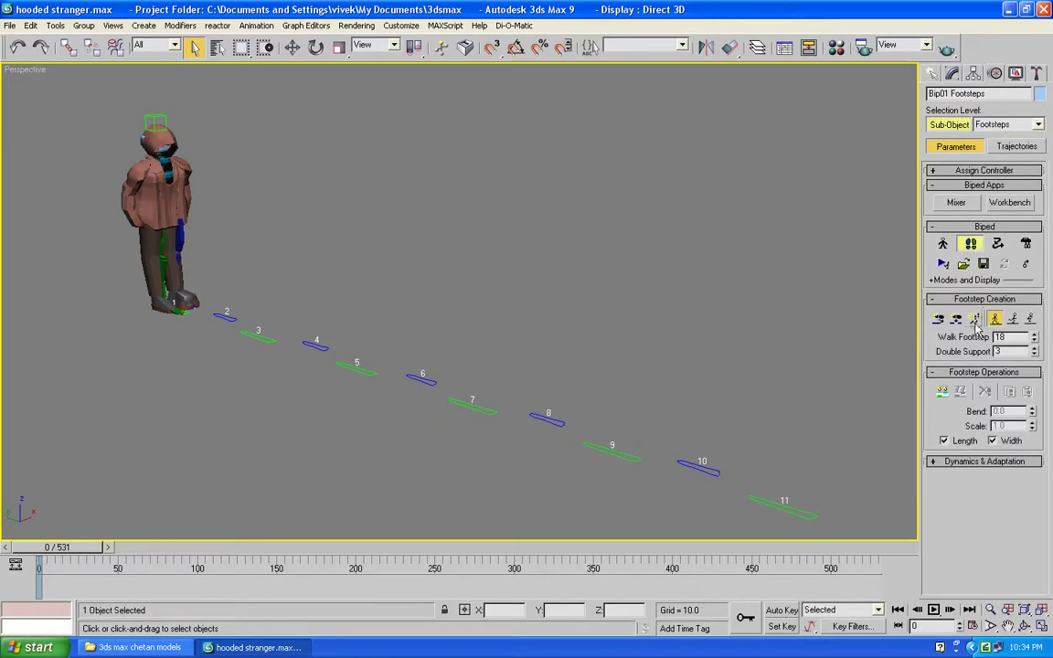
pyautogui.click(941, 399)
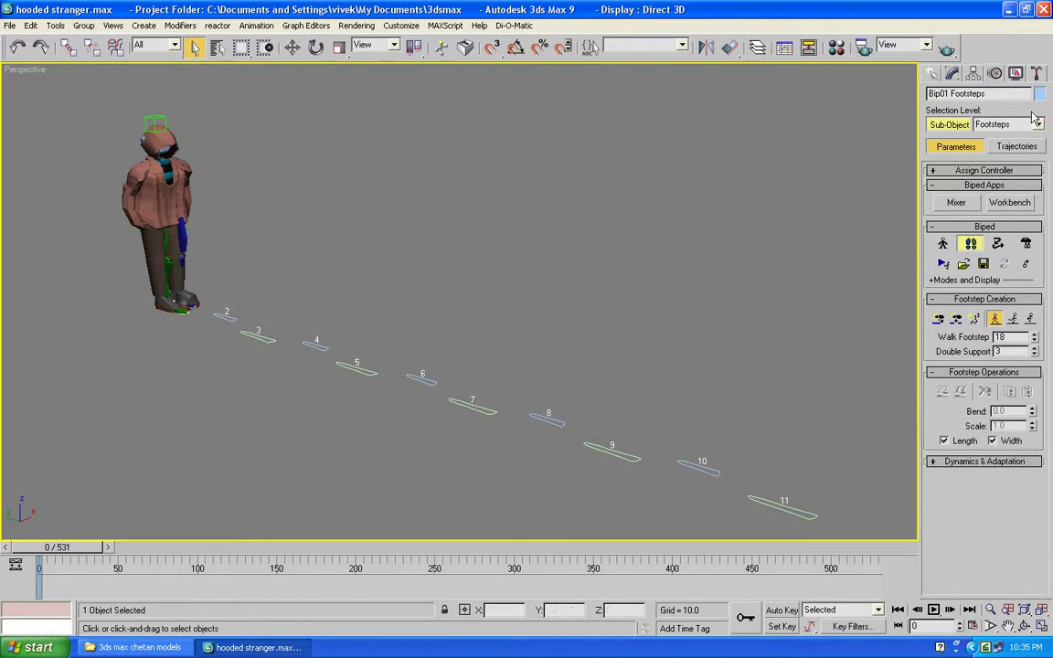
# Select all biped parts from Bip01 through Bip01 Spine2 by name, leaving out Box02, and hide them
pyautogui.click(934, 74)
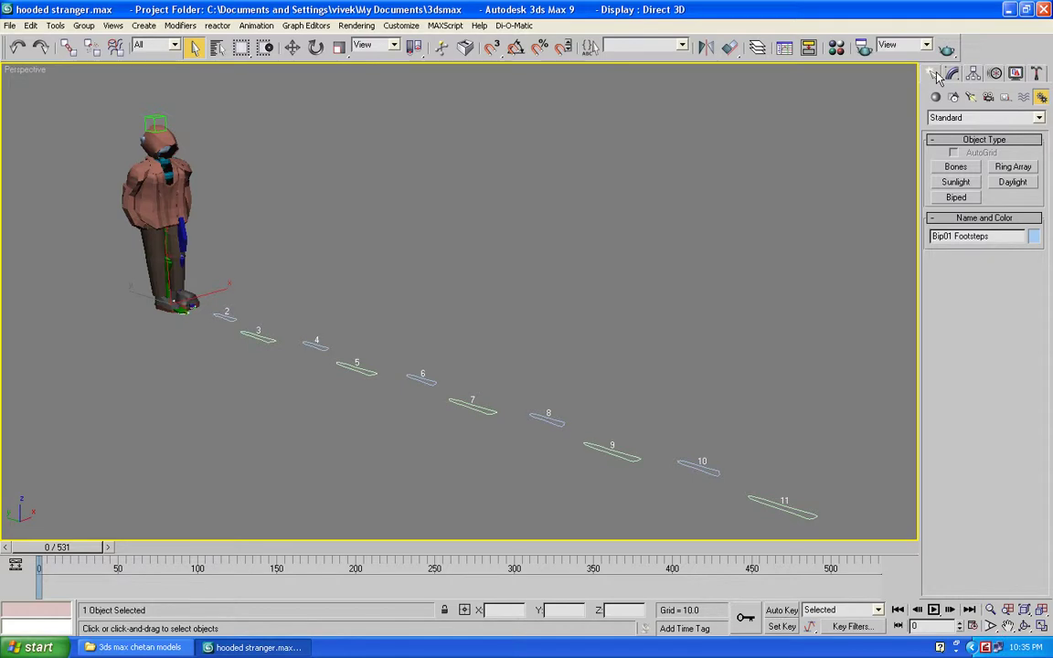
pyautogui.press('h')
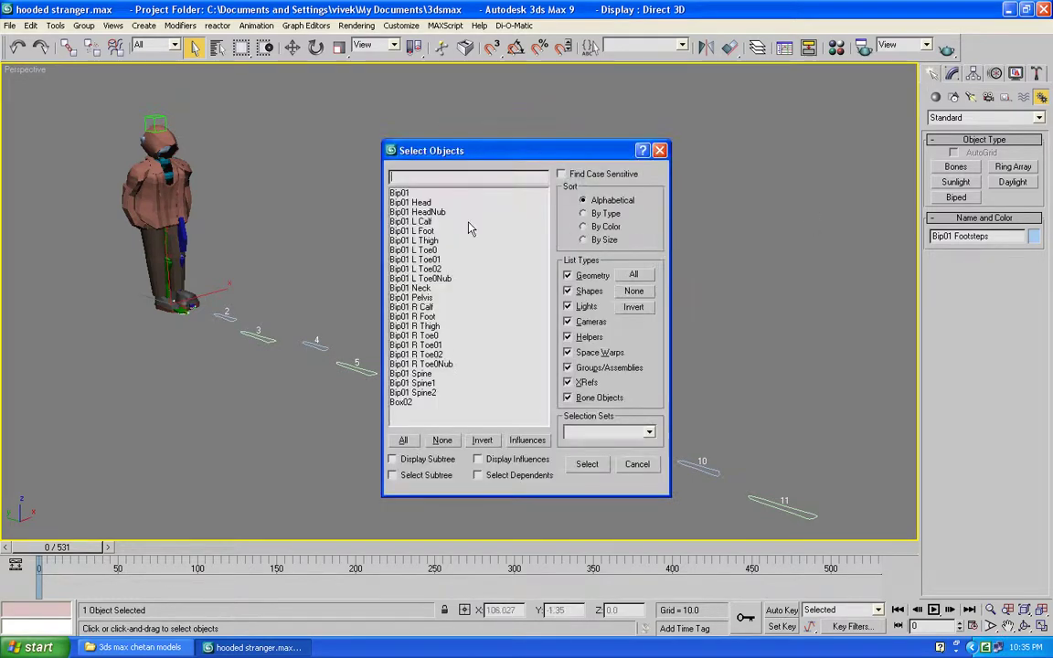
pyautogui.click(402, 192)
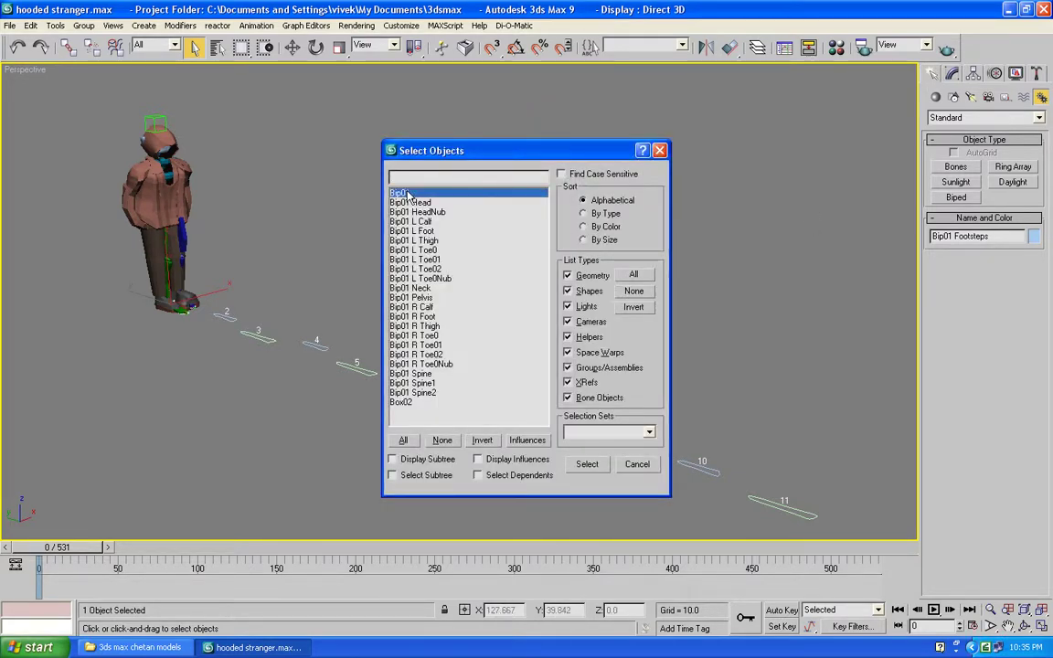
pyautogui.hotkey('shift', 'Down')
pyautogui.hotkey('shift', 'Down')
pyautogui.hotkey('shift', 'Down')
pyautogui.hotkey('shift', 'Down')
pyautogui.hotkey('shift', 'Down')
pyautogui.hotkey('shift', 'Down')
pyautogui.hotkey('shift', 'Down')
pyautogui.hotkey('shift', 'Down')
pyautogui.hotkey('shift', 'Down')
pyautogui.hotkey('shift', 'Down')
pyautogui.hotkey('shift', 'Down')
pyautogui.hotkey('shift', 'Down')
pyautogui.hotkey('shift', 'Down')
pyautogui.hotkey('shift', 'Down')
pyautogui.hotkey('shift', 'Down')
pyautogui.hotkey('shift', 'Down')
pyautogui.hotkey('shift', 'Down')
pyautogui.hotkey('shift', 'Down')
pyautogui.hotkey('shift', 'Down')
pyautogui.hotkey('shift', 'Down')
pyautogui.hotkey('shift', 'Down')
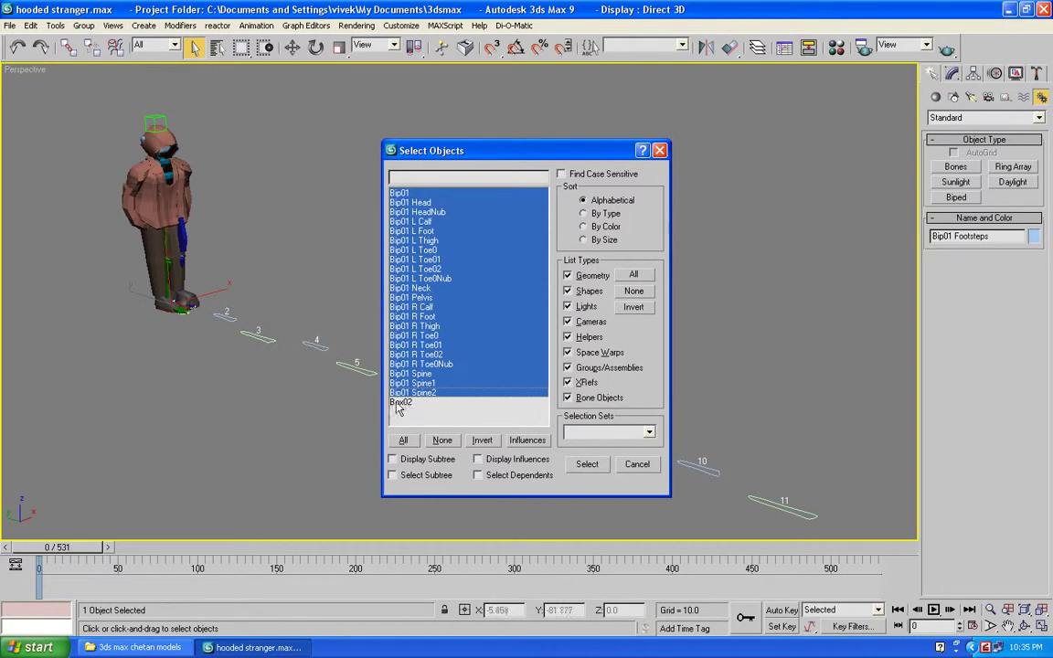
pyautogui.click(586, 466)
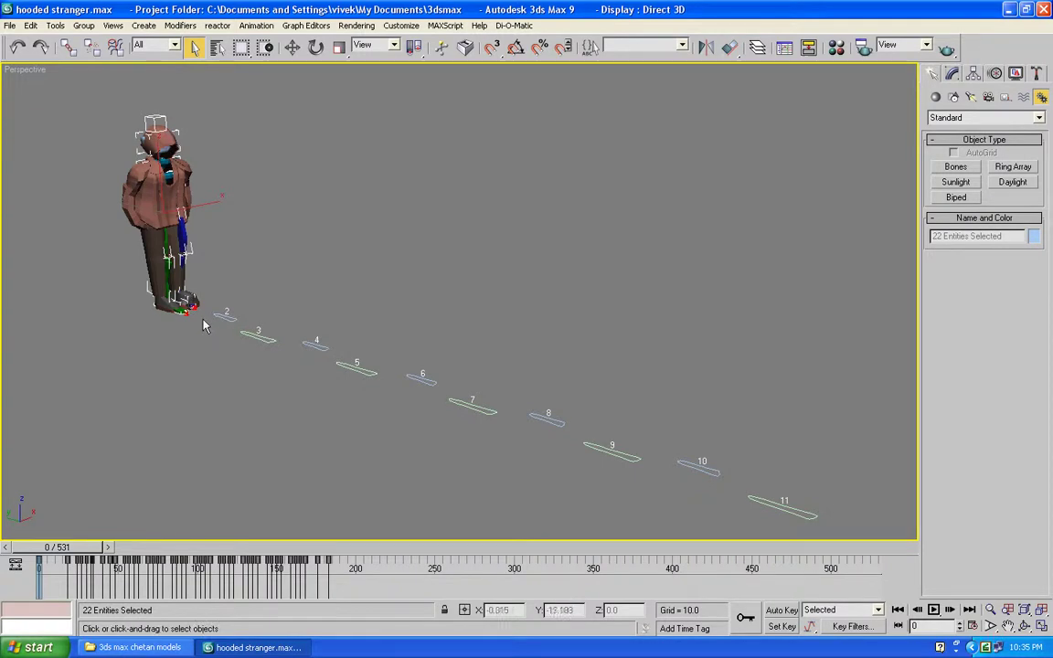
pyautogui.click(1016, 77)
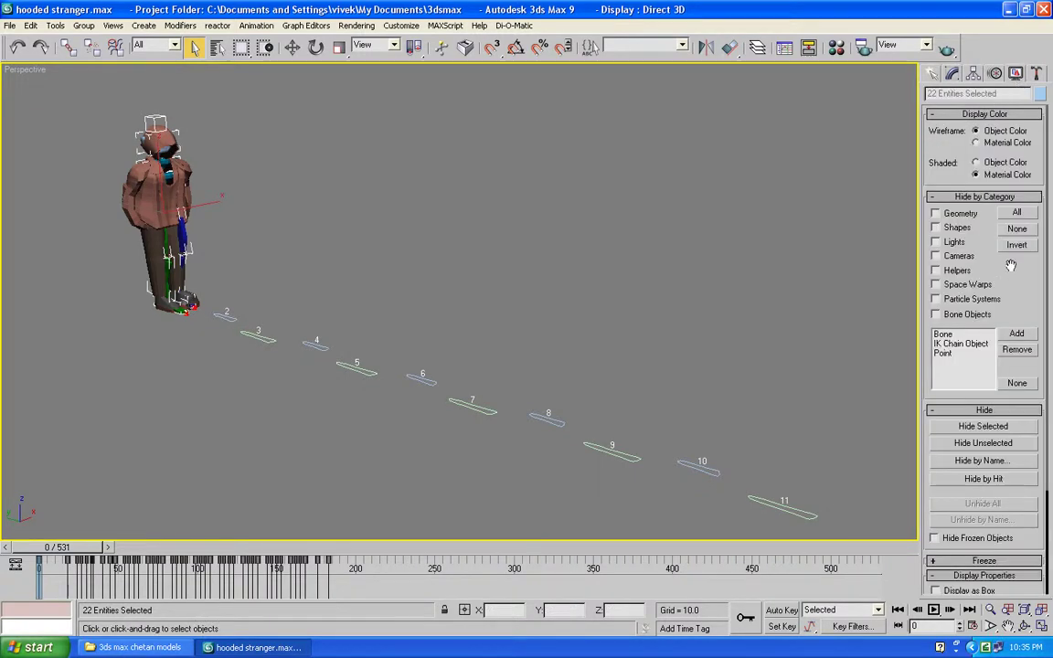
pyautogui.click(983, 426)
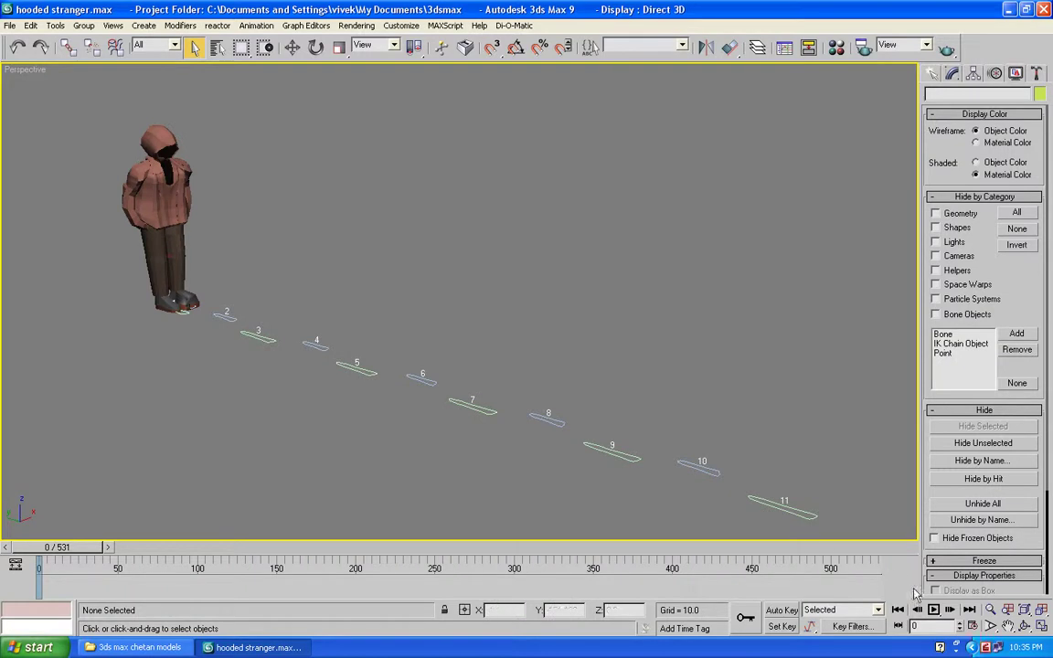
# Play the hooded stranger's walk animation along the footsteps and bring the time slider back to frame 11
pyautogui.click(933, 609)
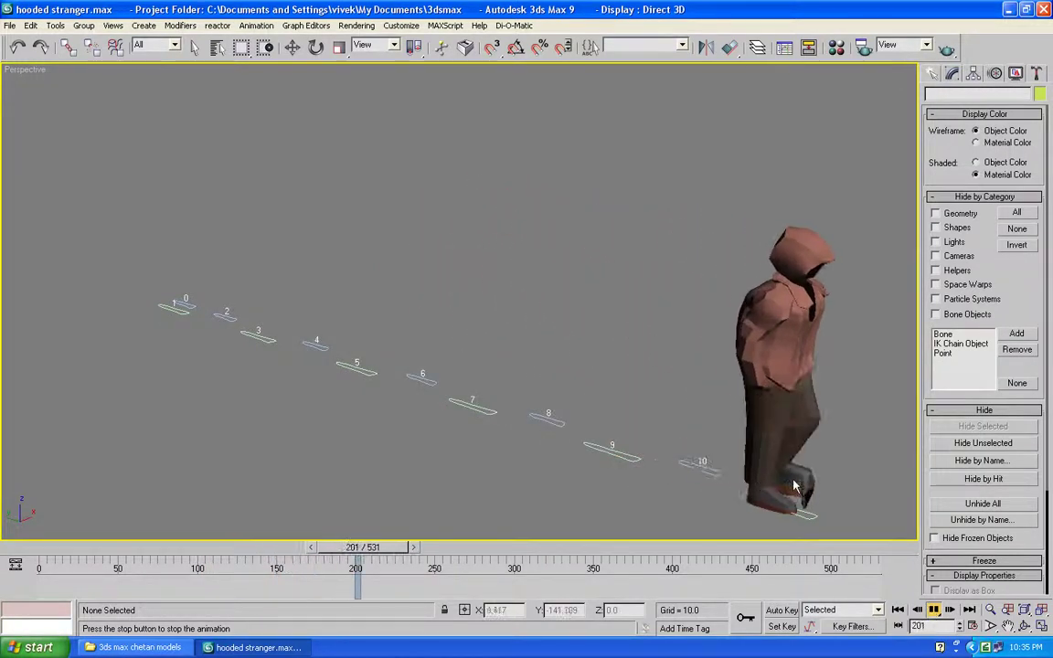
pyautogui.moveTo(437, 546); pyautogui.dragTo(65, 546)
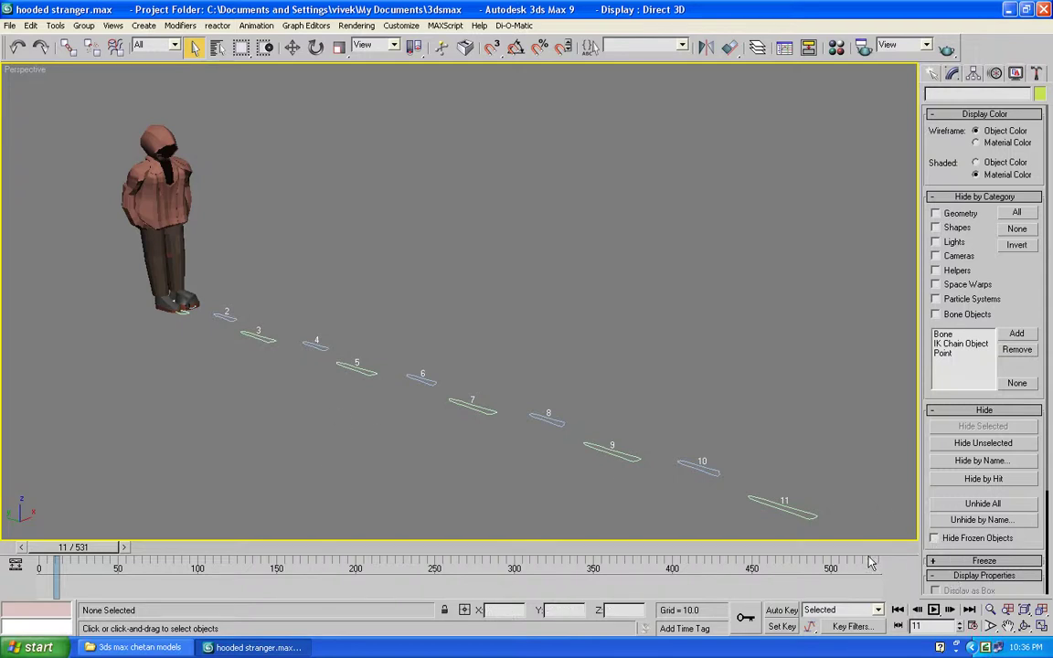
pyautogui.click(272, 647)
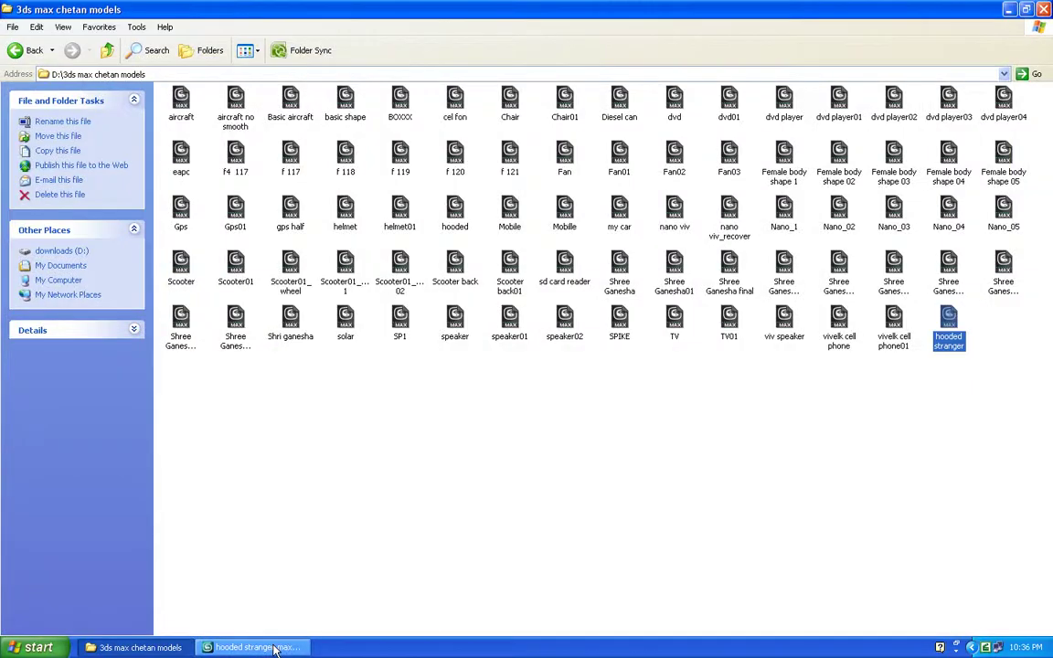
pyautogui.click(1008, 9)
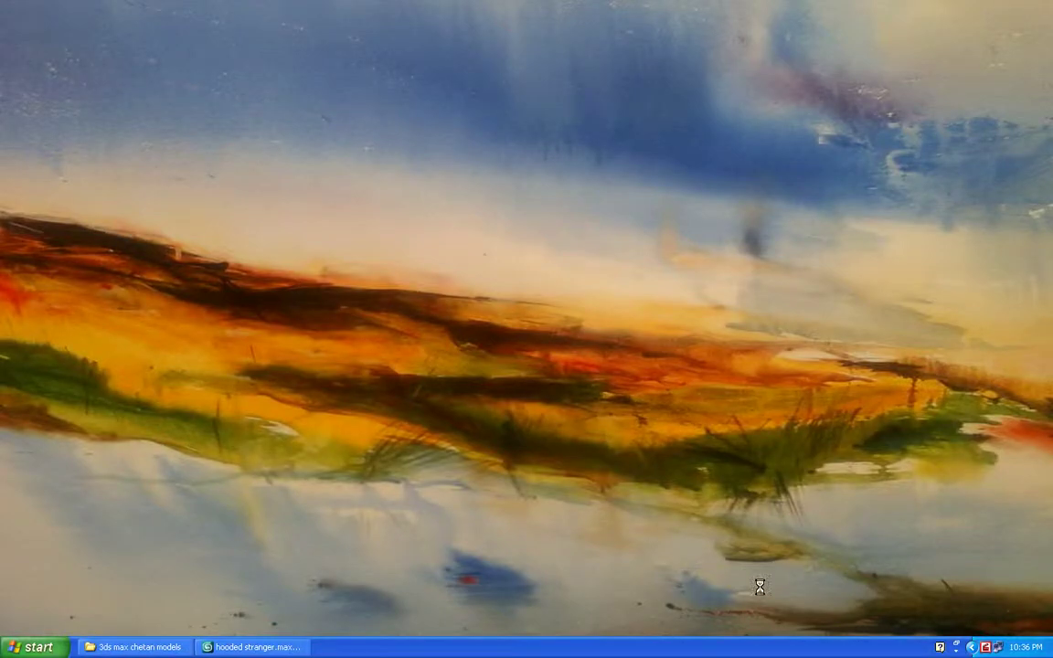
pyautogui.click(260, 647)
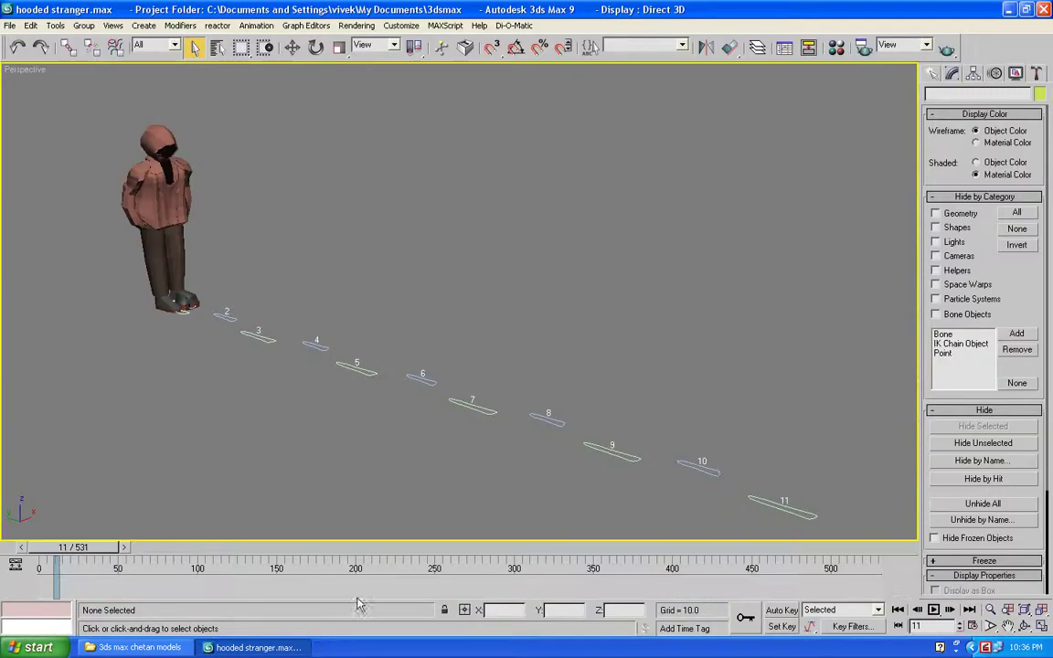
# Replay the walk animation with the biped parts hidden and return the time slider to frame 0
pyautogui.click(932, 610)
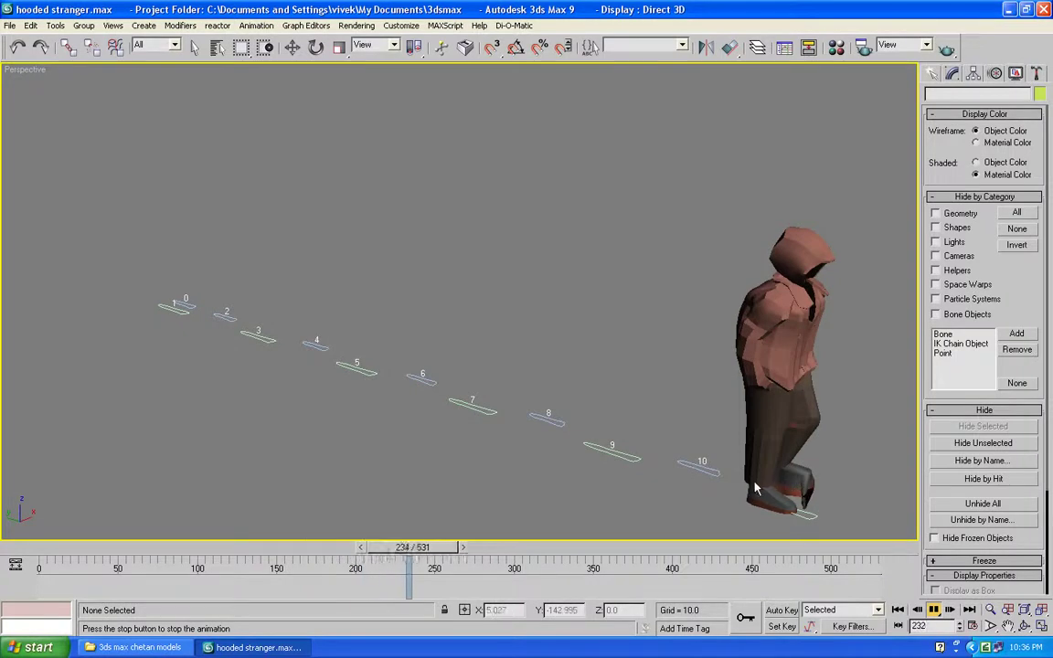
pyautogui.moveTo(461, 546); pyautogui.dragTo(62, 547)
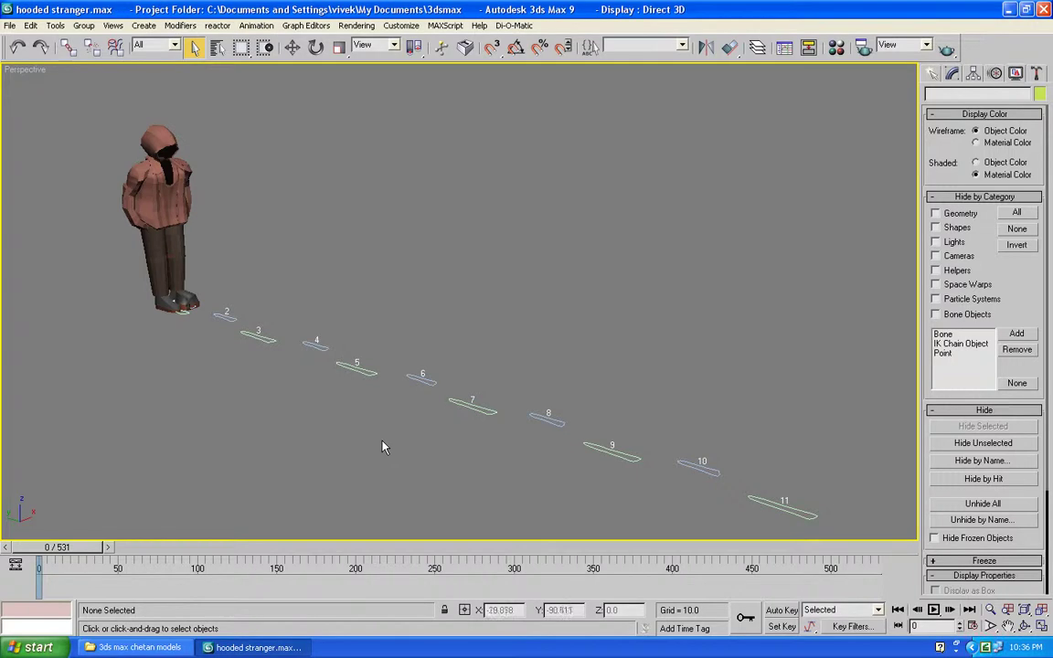
pyautogui.rightClick(987, 647)
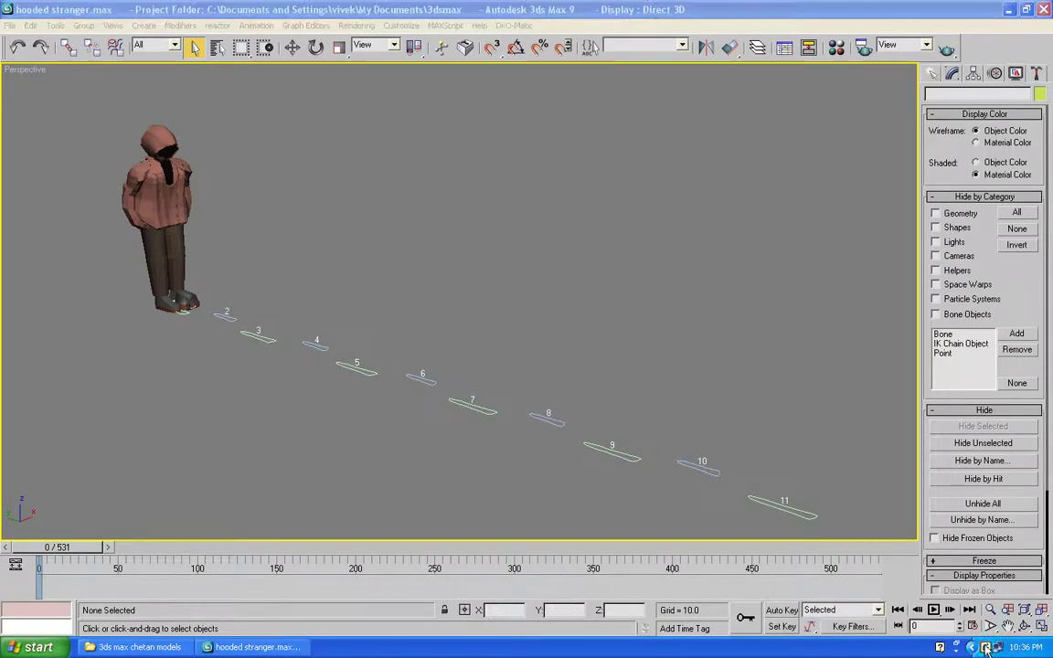